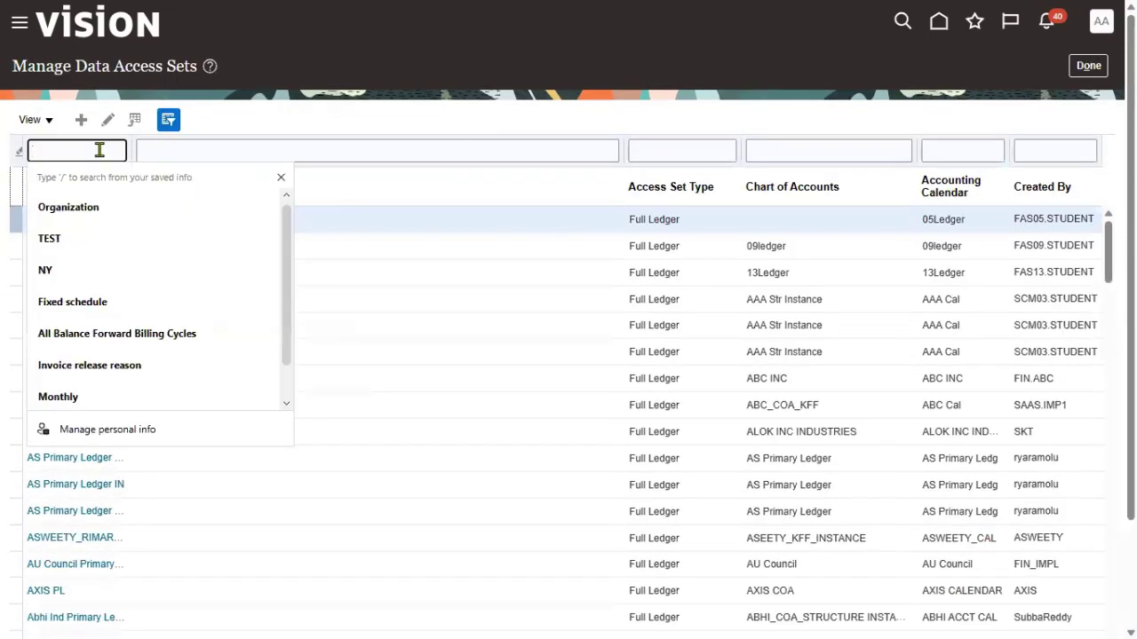
Filter the data access sets by INFOSYS and open INFOSYS_PRIMARY Ledger
type("INFOS")
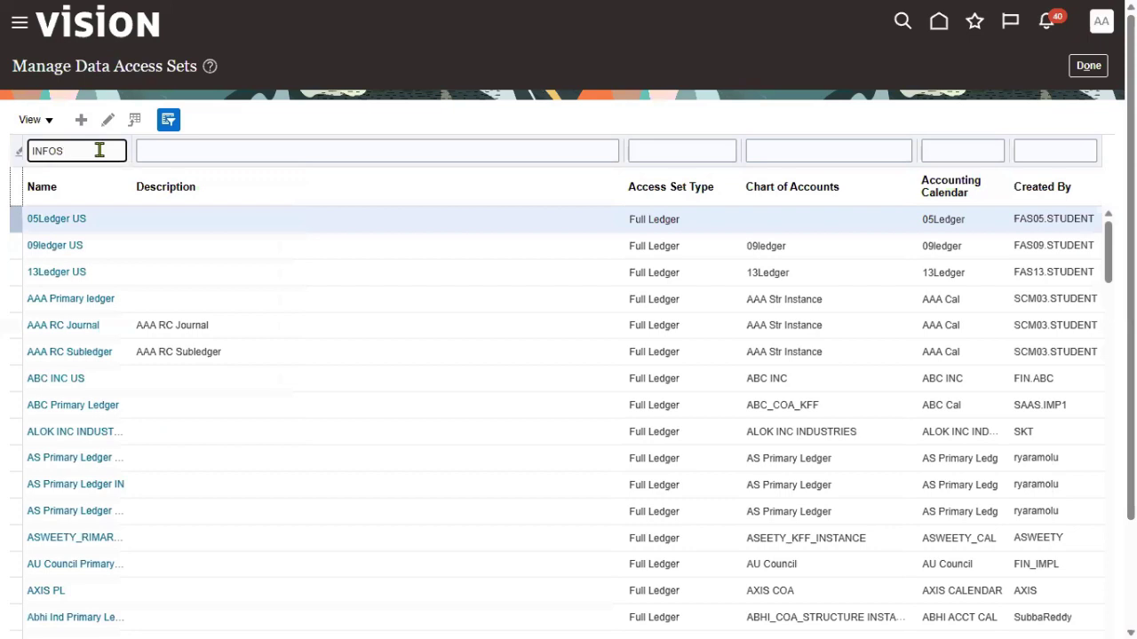
type("YYS")
key("Return")
left_click_drag(132, 155, 213, 182)
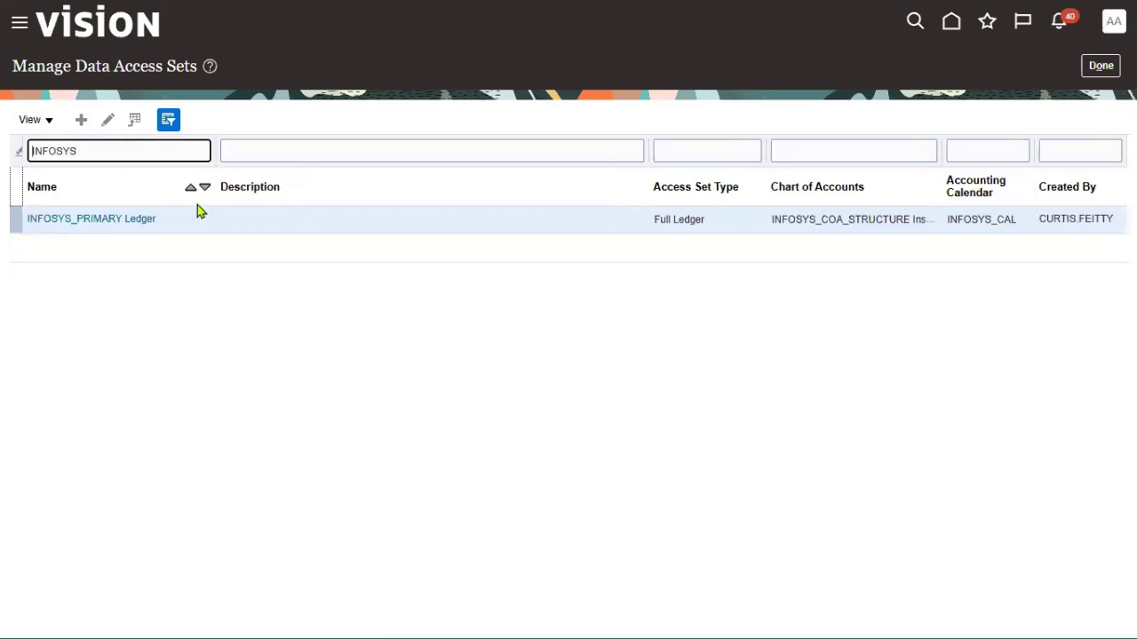
left_click(107, 219)
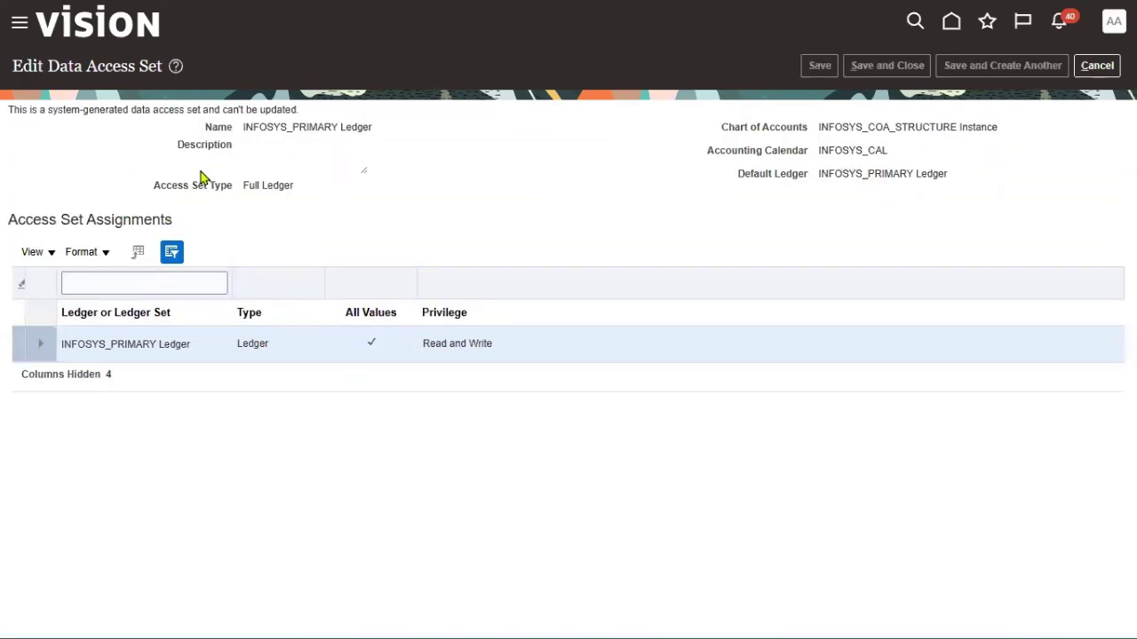
Highlight the system-generated notice, Full Ledger type, chart of accounts, default ledger and Read and Write privilege
left_click_drag(13, 112, 297, 109)
left_click_drag(244, 187, 294, 197)
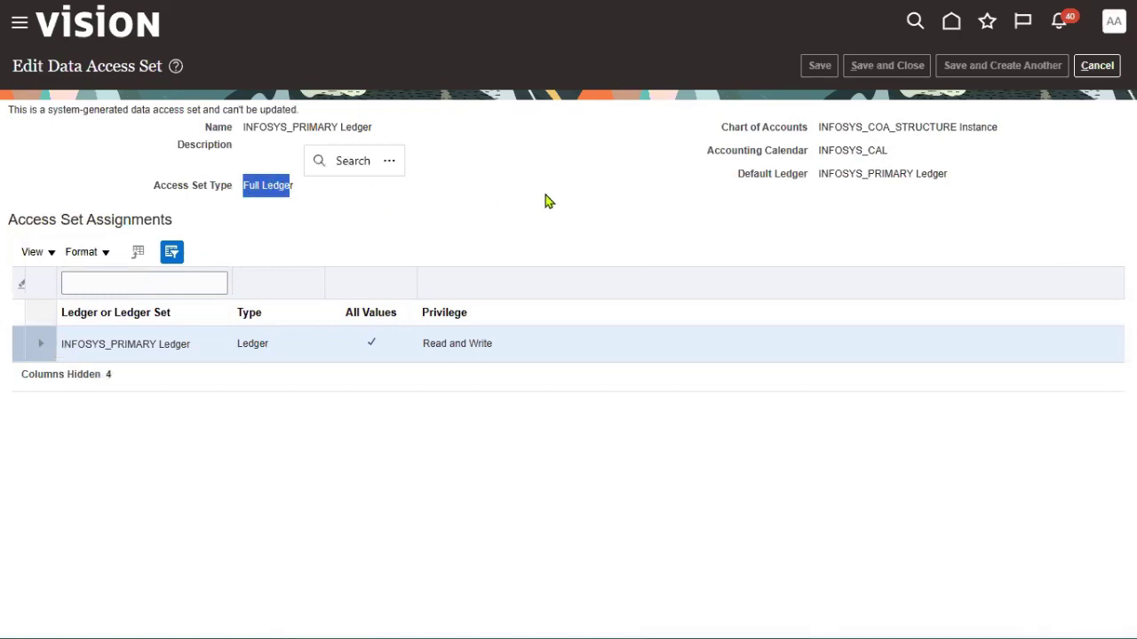
left_click_drag(819, 127, 943, 127)
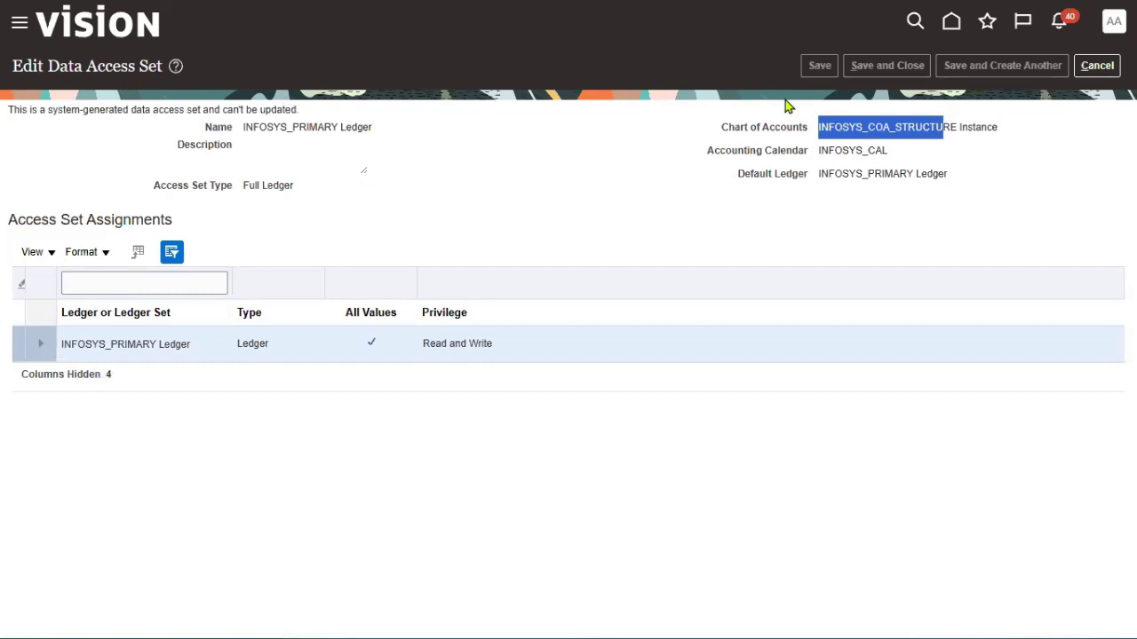
left_click_drag(818, 174, 914, 173)
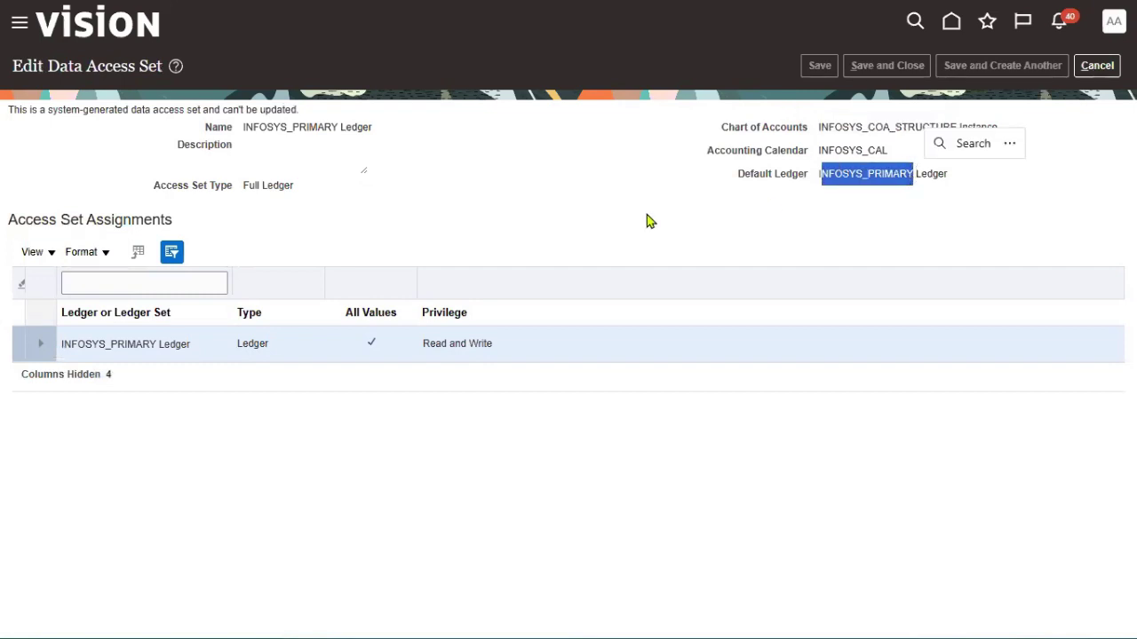
left_click(570, 210)
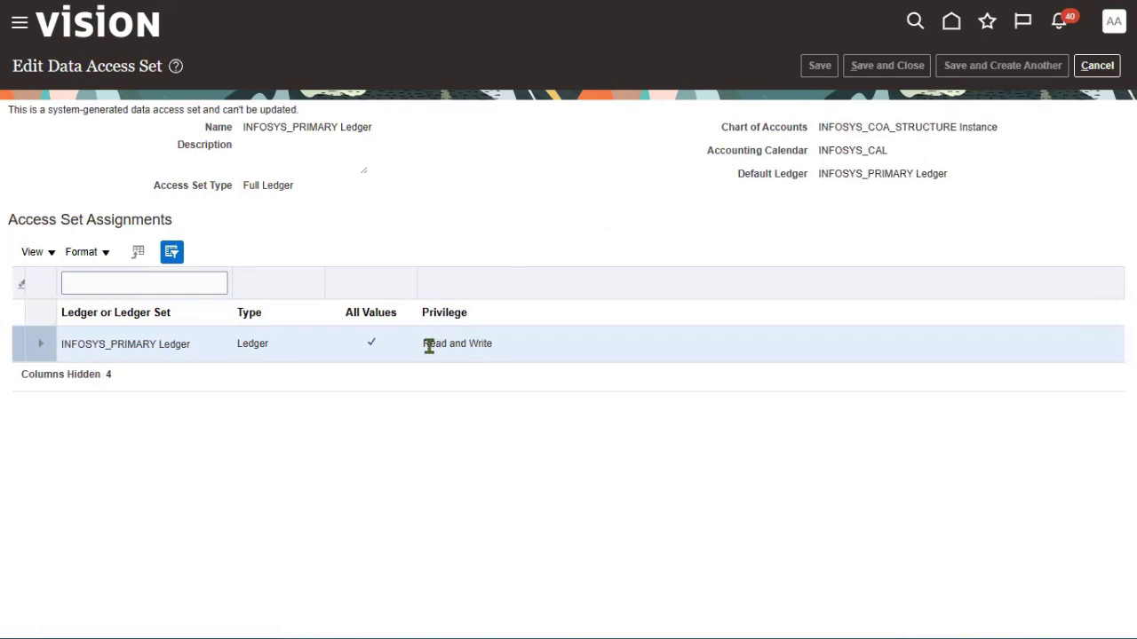
left_click_drag(424, 344, 498, 353)
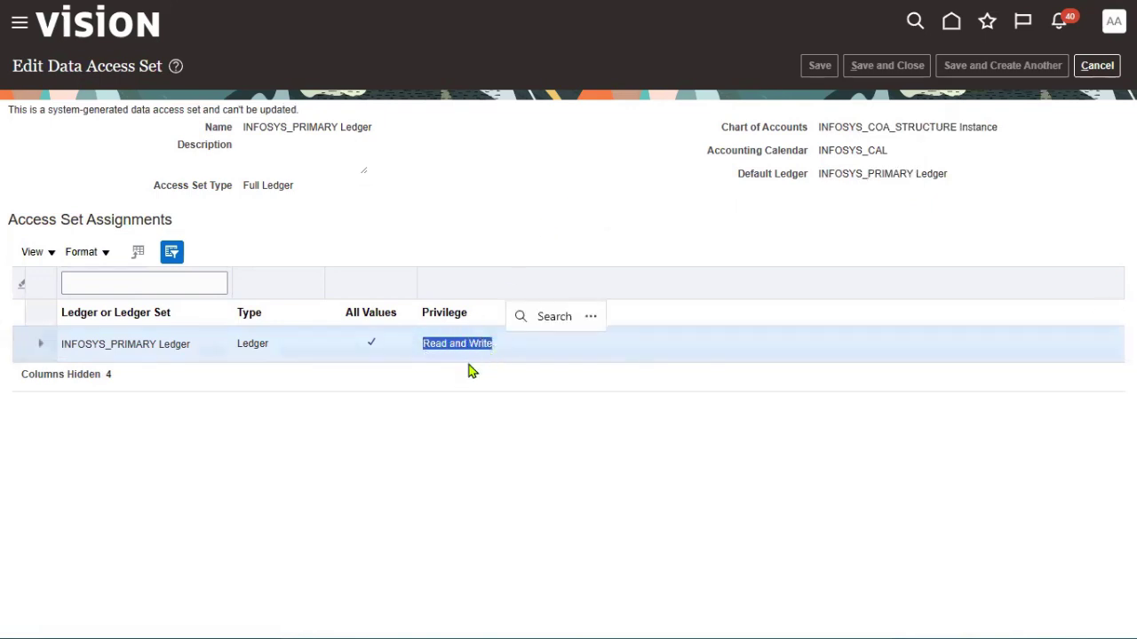
left_click(517, 210)
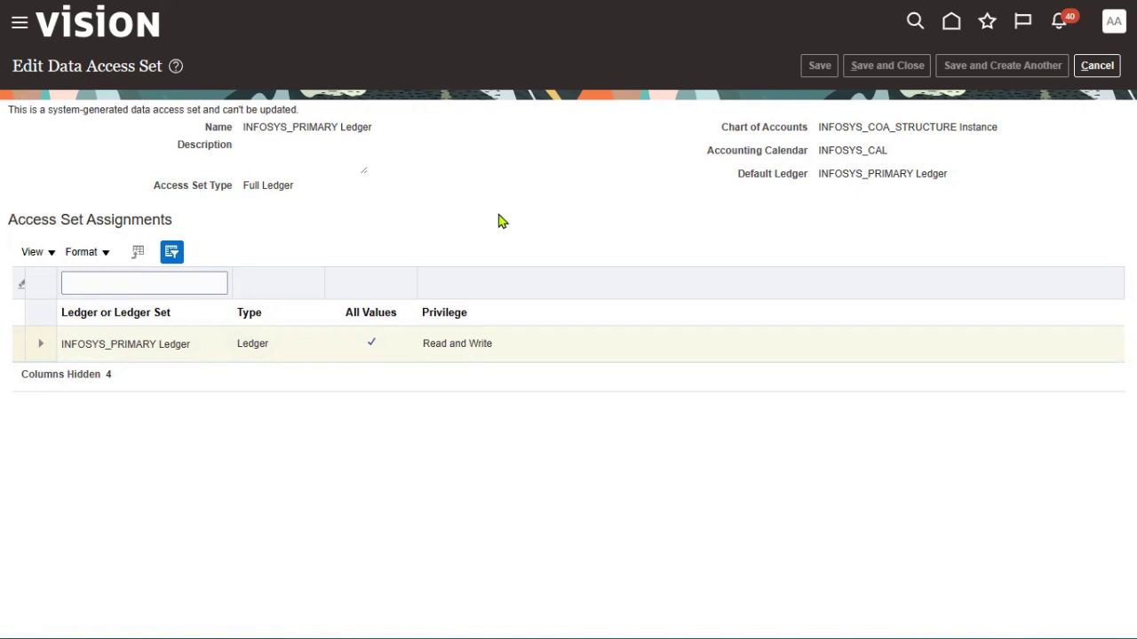
Leave the existing set and give the new data access set the name and description INFOSYS READ ONLY
left_click(1097, 65)
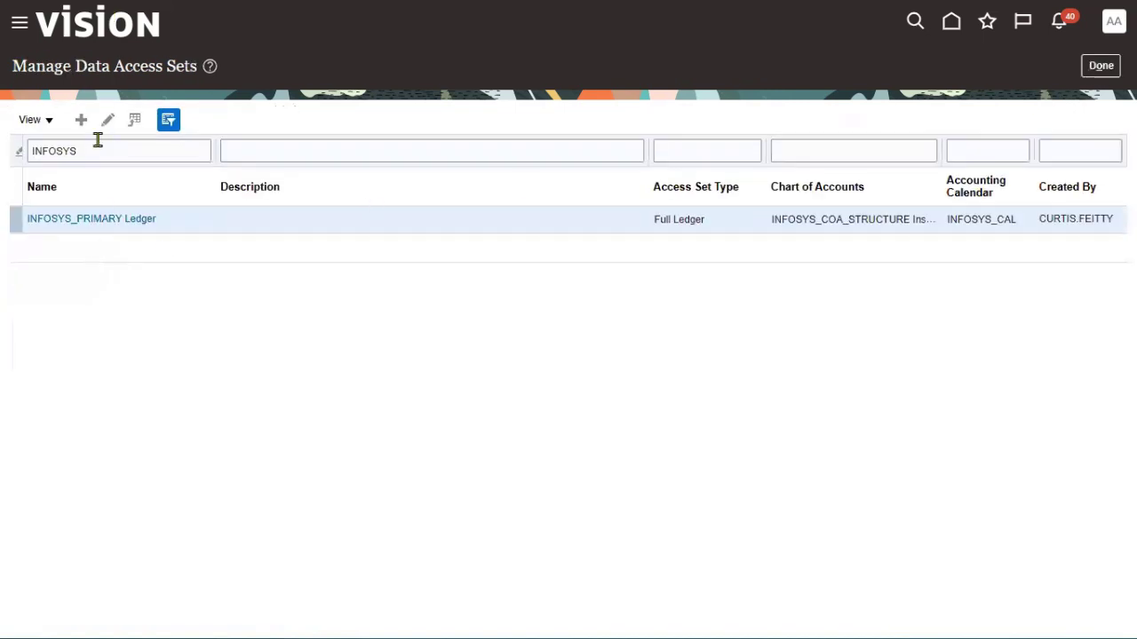
left_click(300, 121)
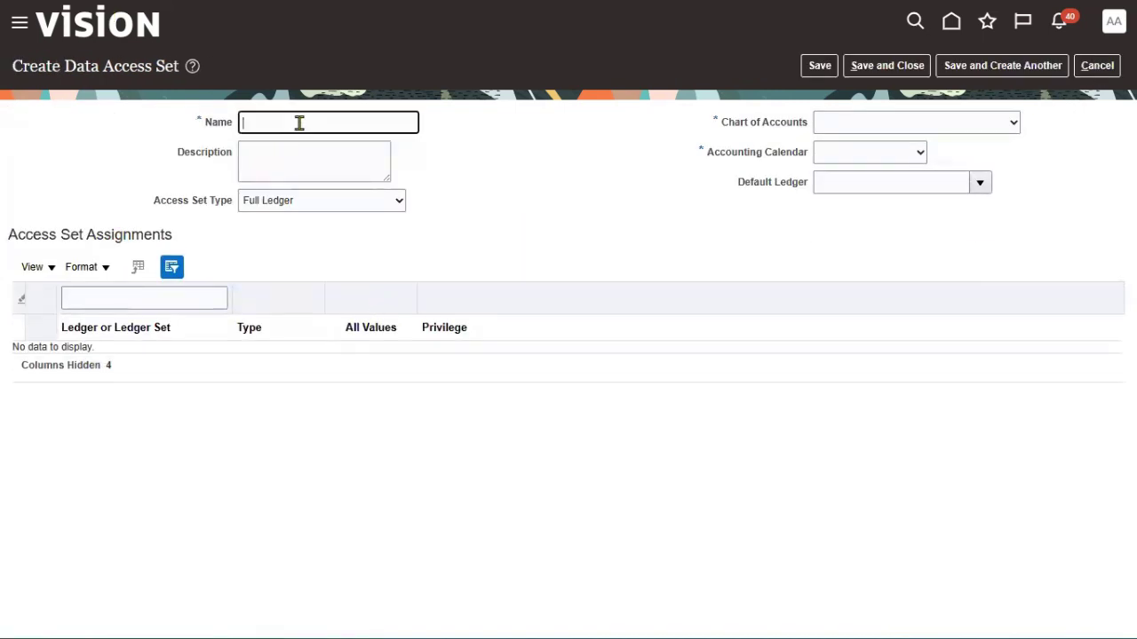
type("INFOSYS READ ONLY")
key("ctrl+a")
key("ctrl+c")
key("Tab")
key("ctrl+v")
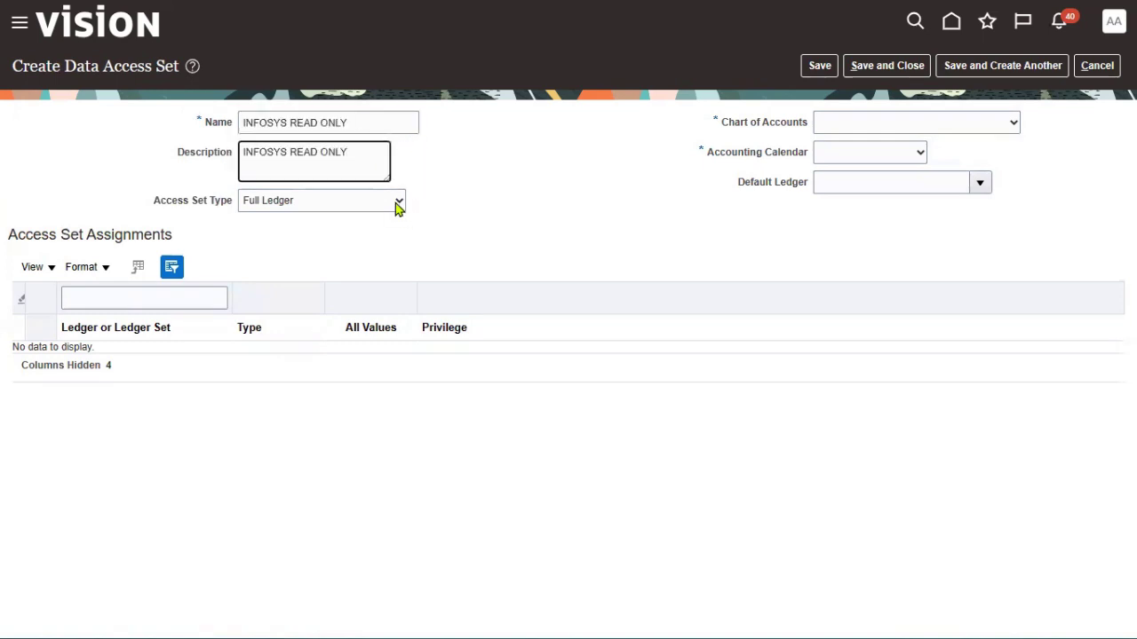
left_click(396, 203)
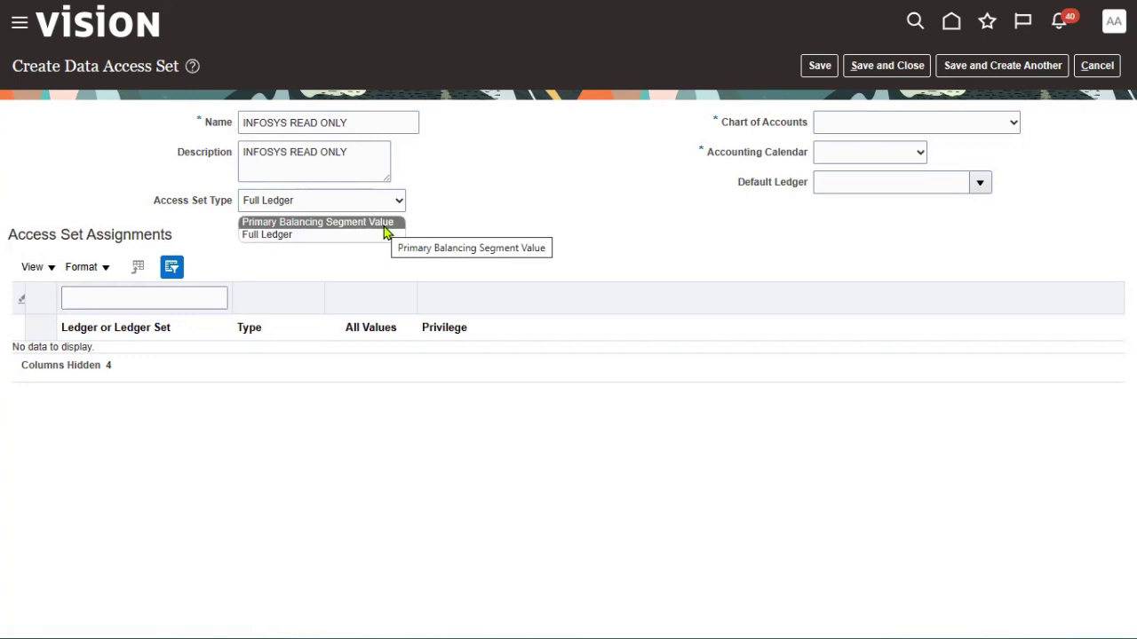
Keep Full Ledger; choose INFOSYS_COA_STRUCTURE Instance, calendar INFOSYS_CAL and default ledger INFOSYS_PRIMARY Ledger
left_click(368, 236)
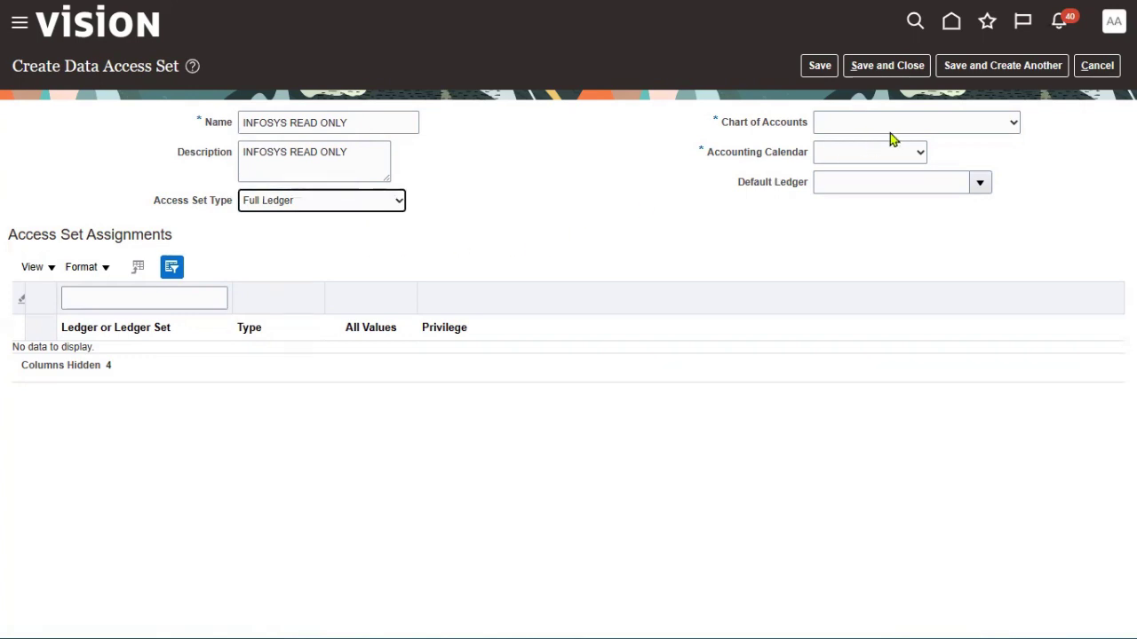
left_click(914, 119)
left_click_drag(1015, 169, 1010, 267)
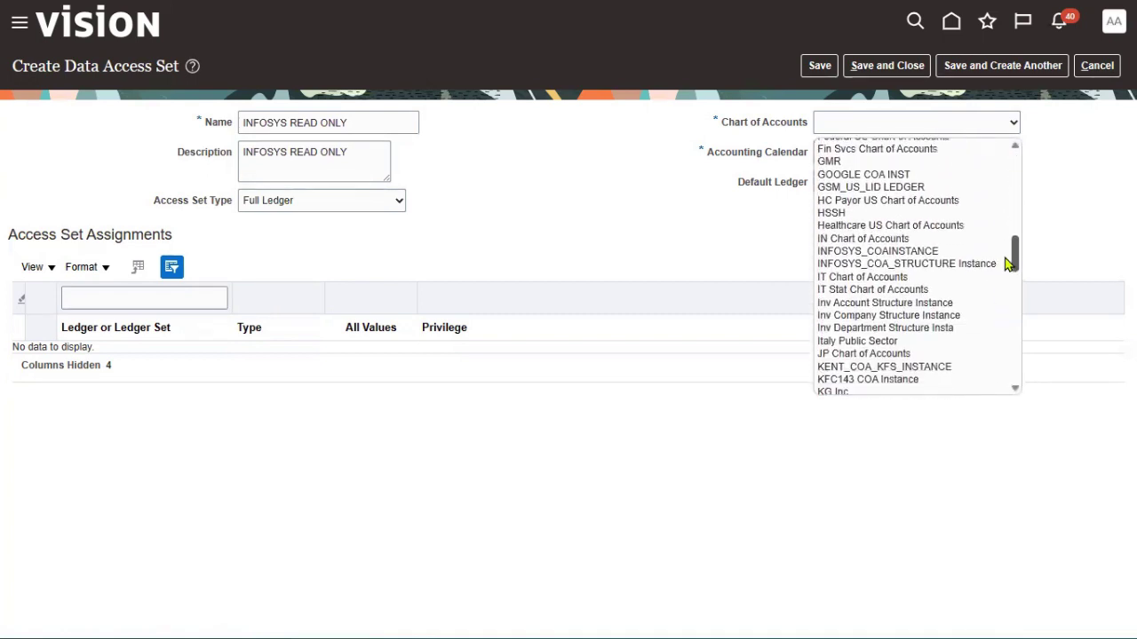
left_click(977, 264)
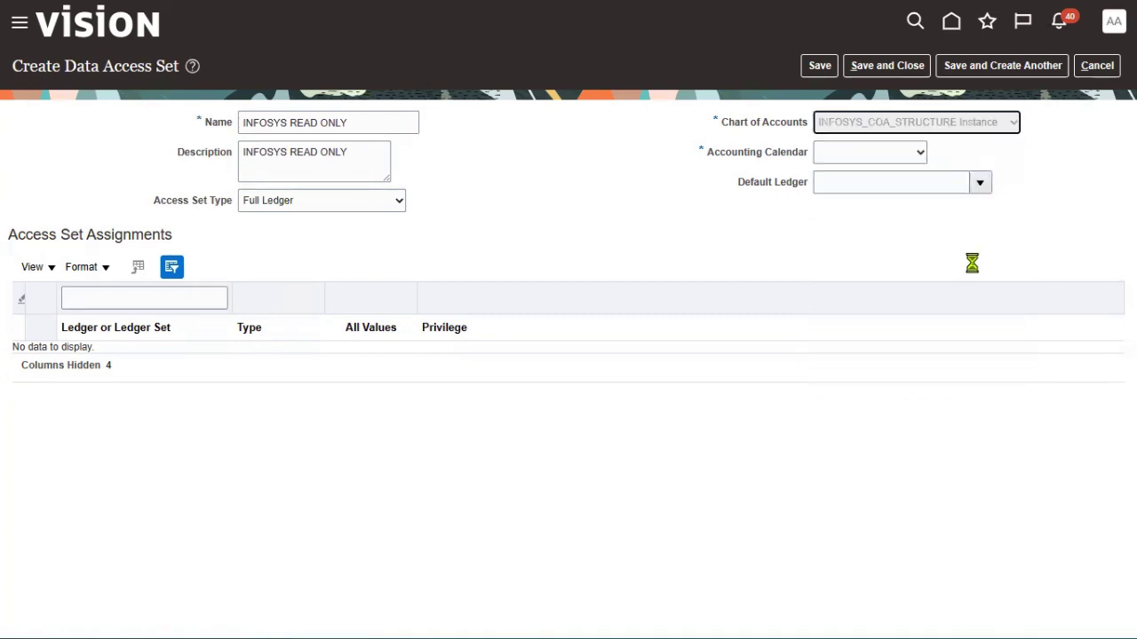
left_click(907, 160)
left_click_drag(923, 213, 922, 309)
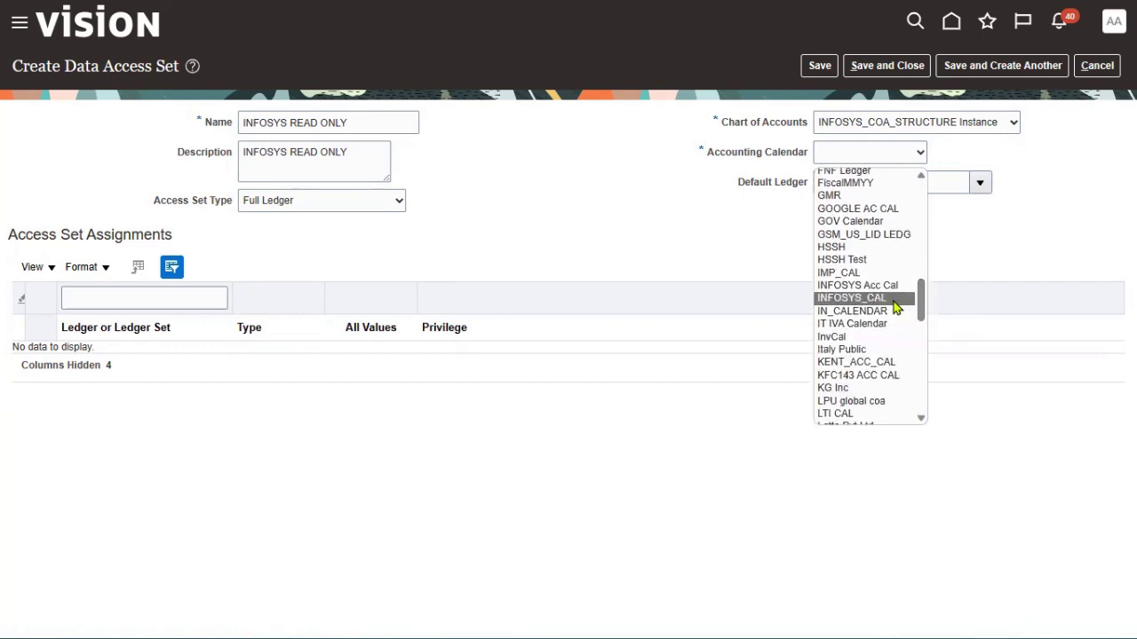
left_click(893, 299)
left_click(980, 184)
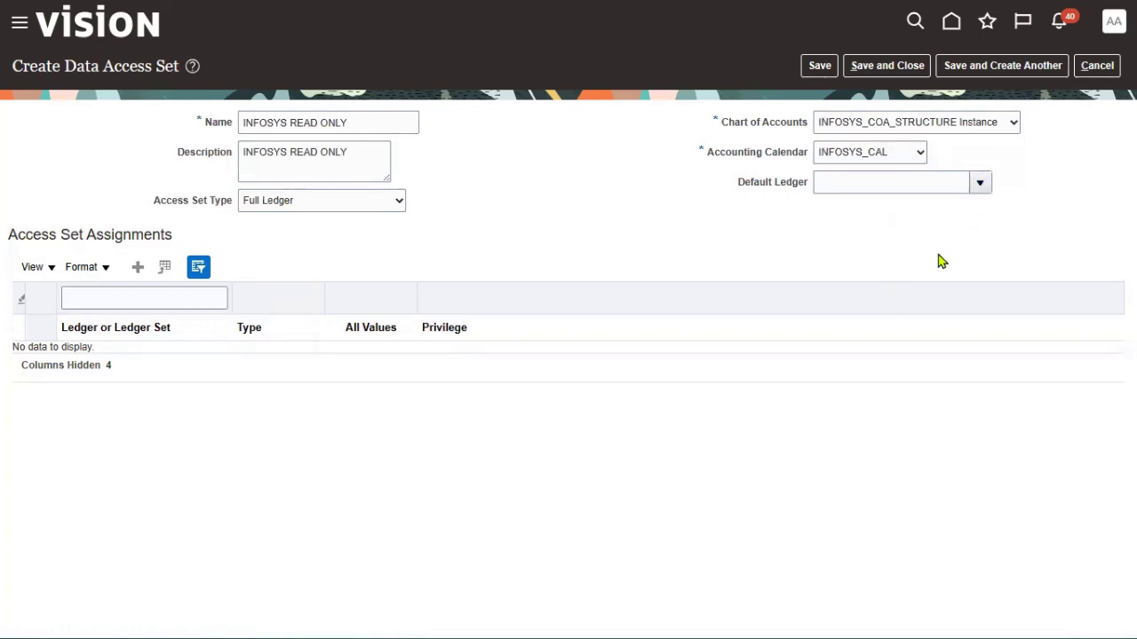
left_click(912, 213)
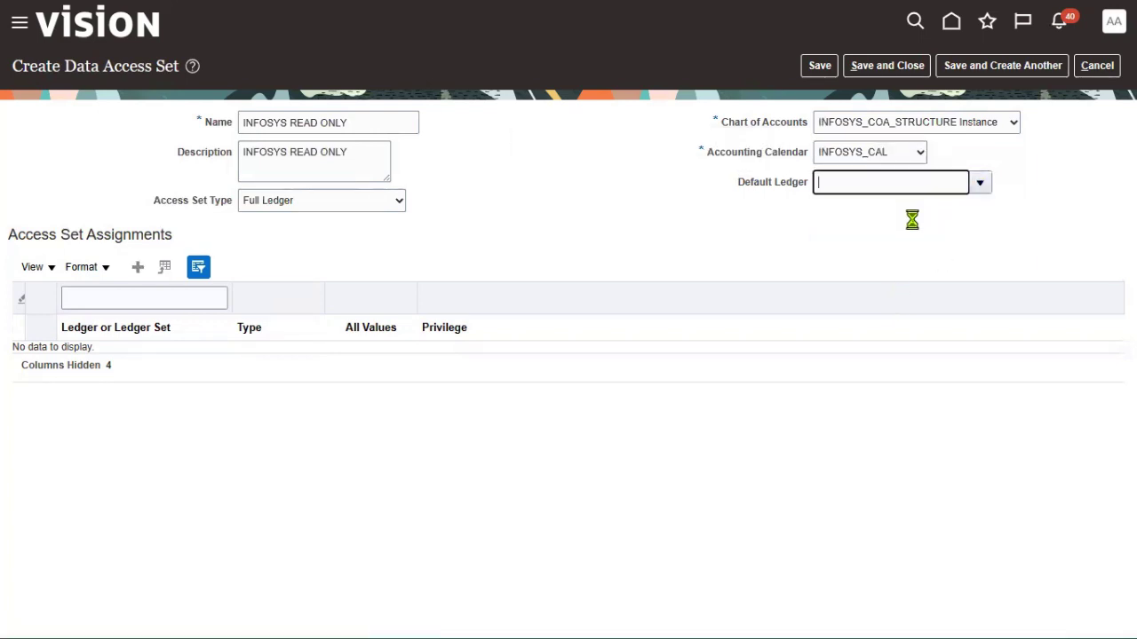
left_click(680, 240)
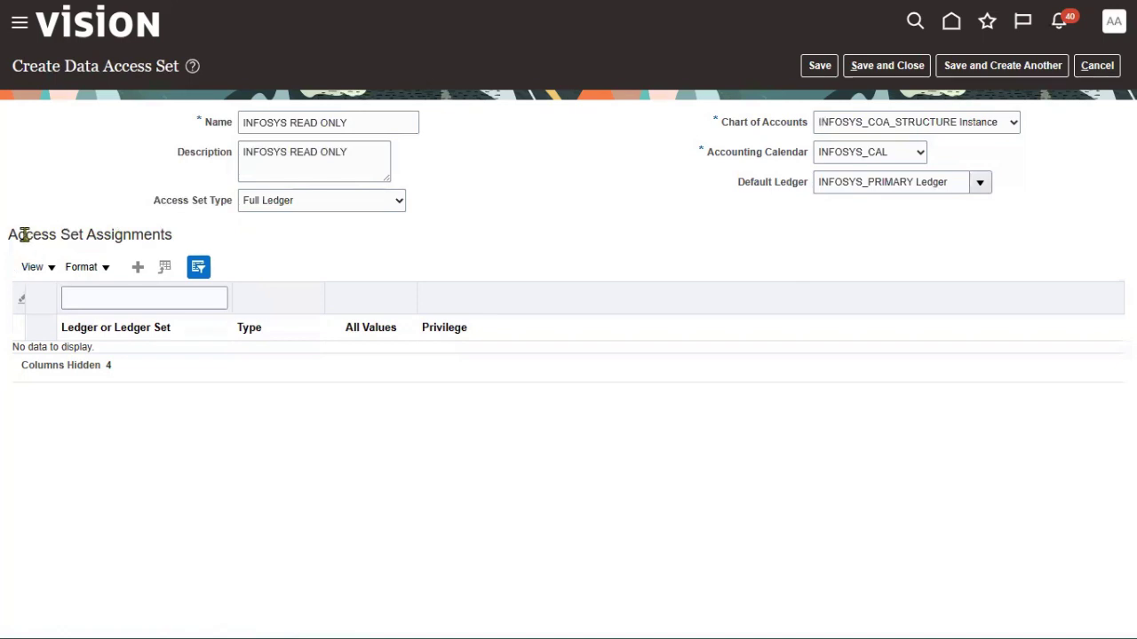
Add an access set assignment for INFOSYS_PRIMARY Ledger with Read Only privilege
left_click_drag(12, 235, 87, 235)
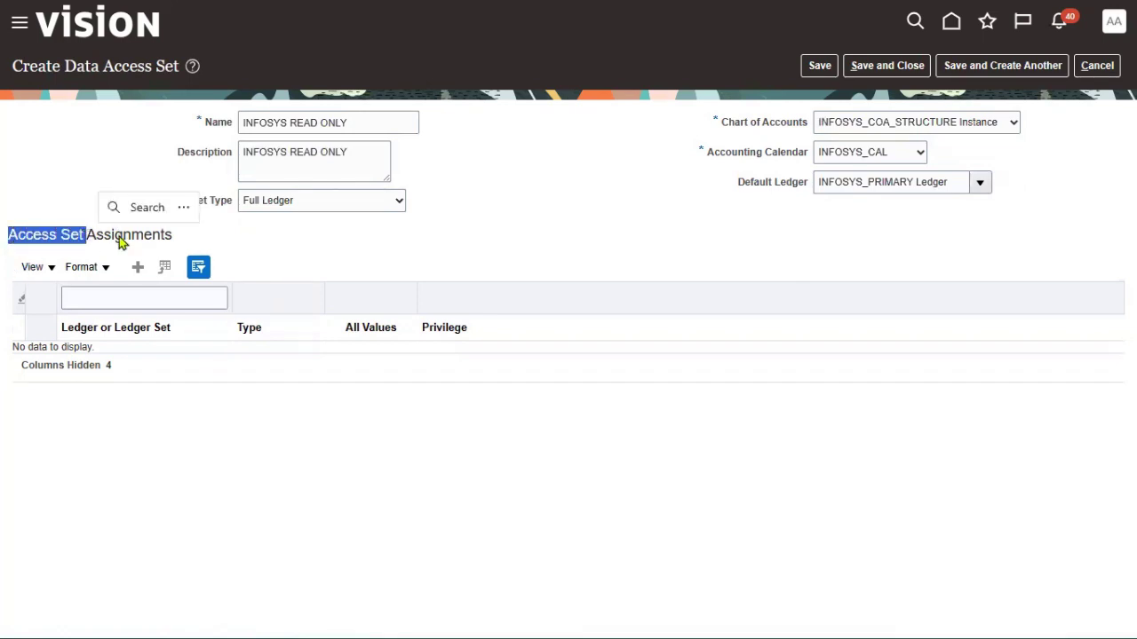
left_click(137, 268)
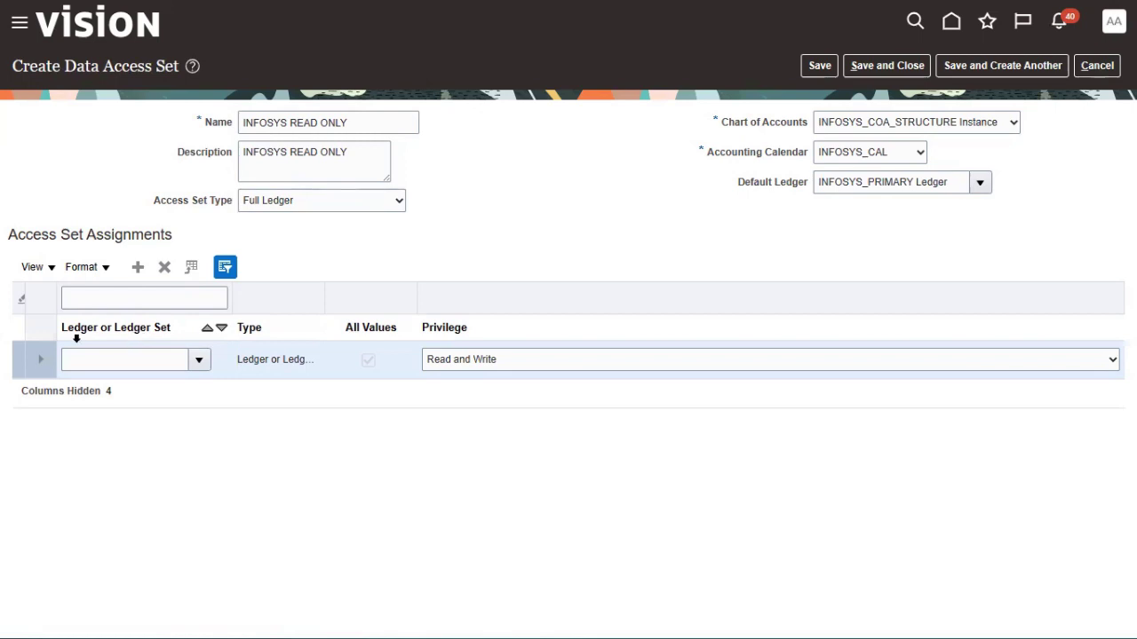
left_click(200, 364)
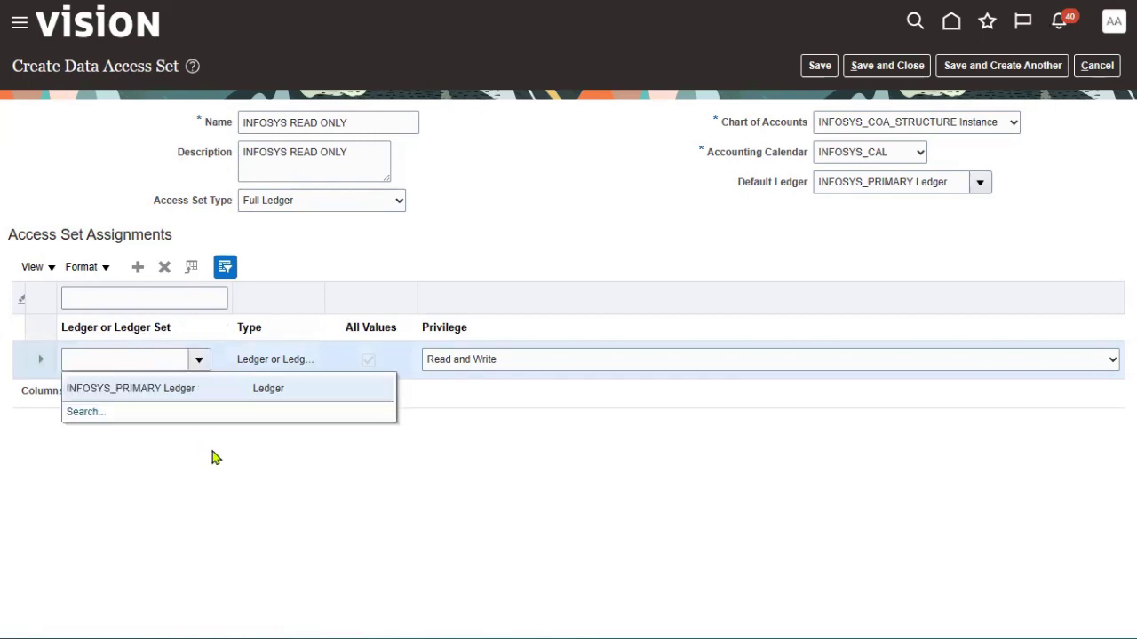
left_click(197, 391)
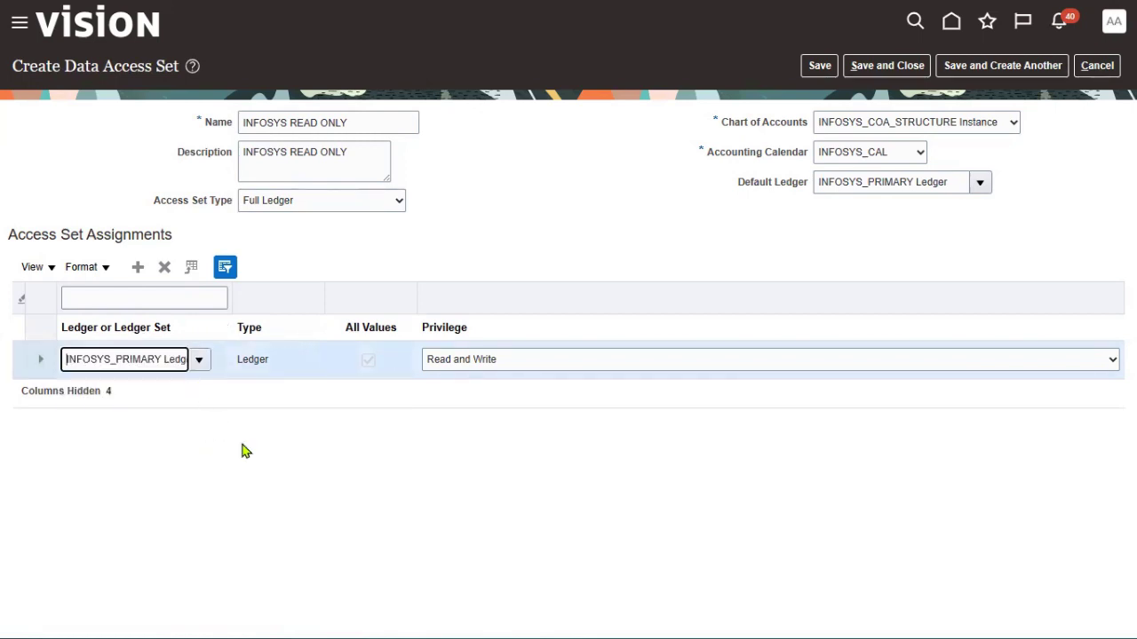
left_click(500, 366)
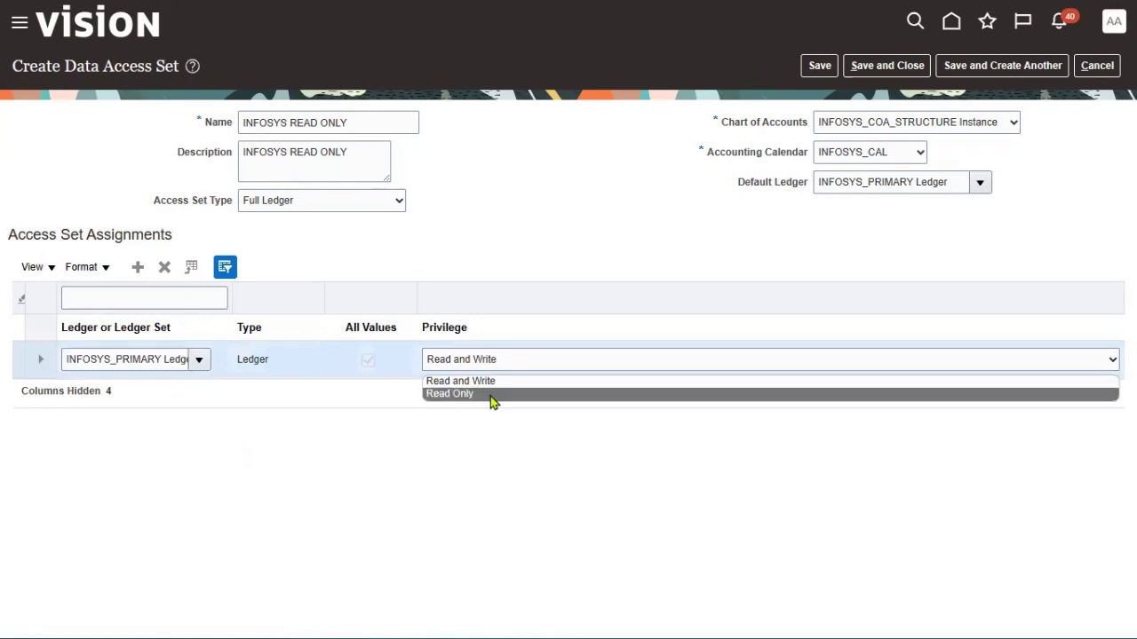
left_click(493, 395)
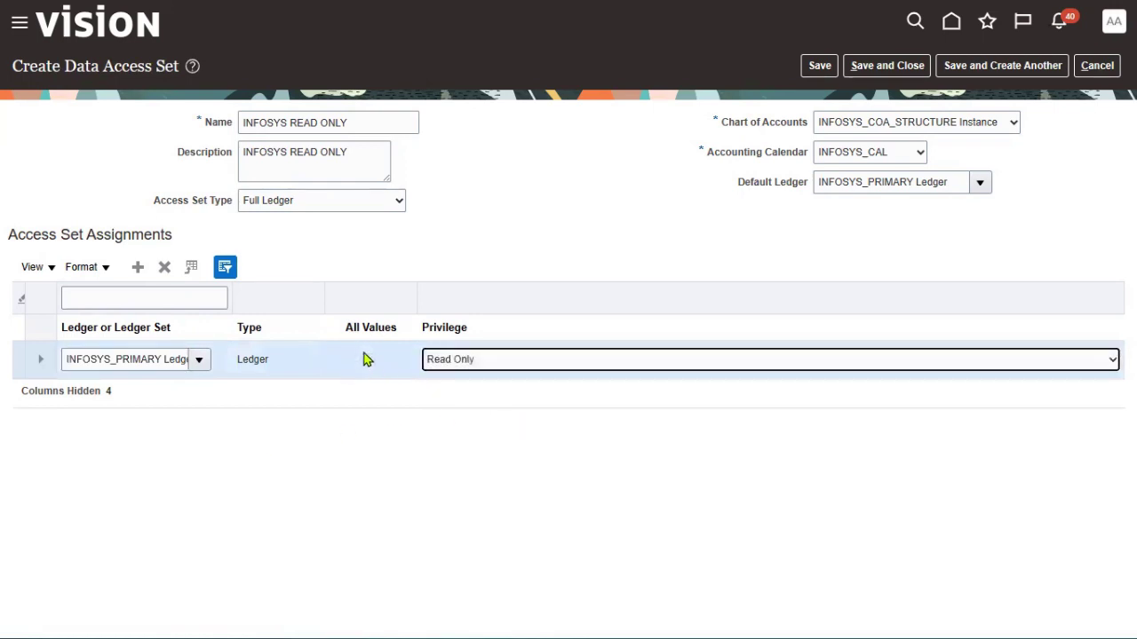
Save and close the INFOSYS READ ONLY data access set and finish managing access sets
left_click(820, 66)
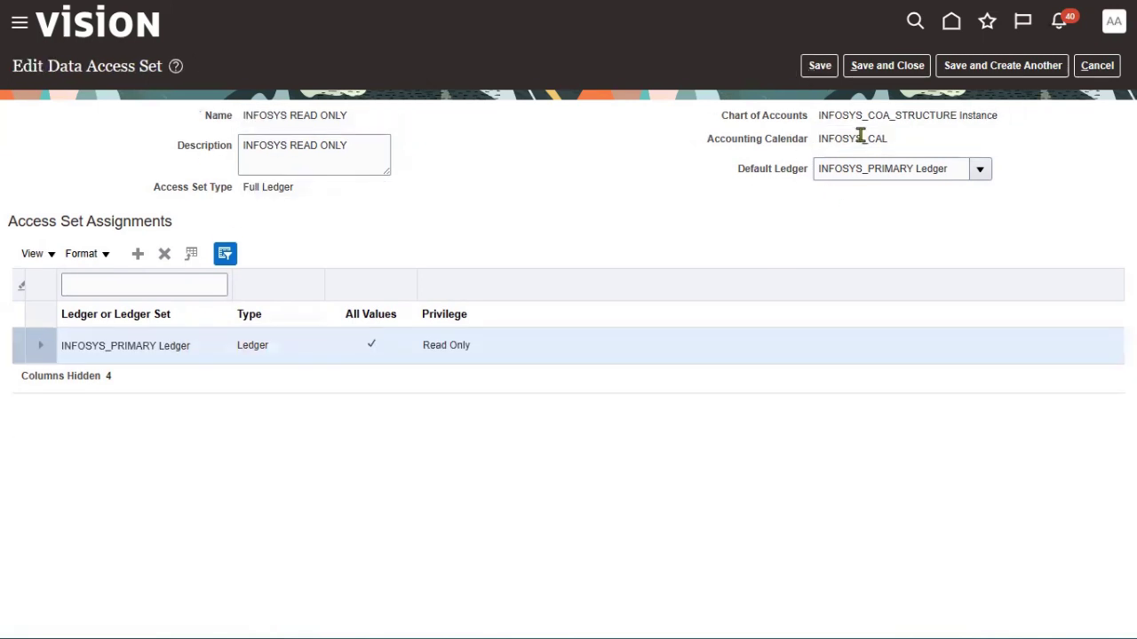
left_click(888, 67)
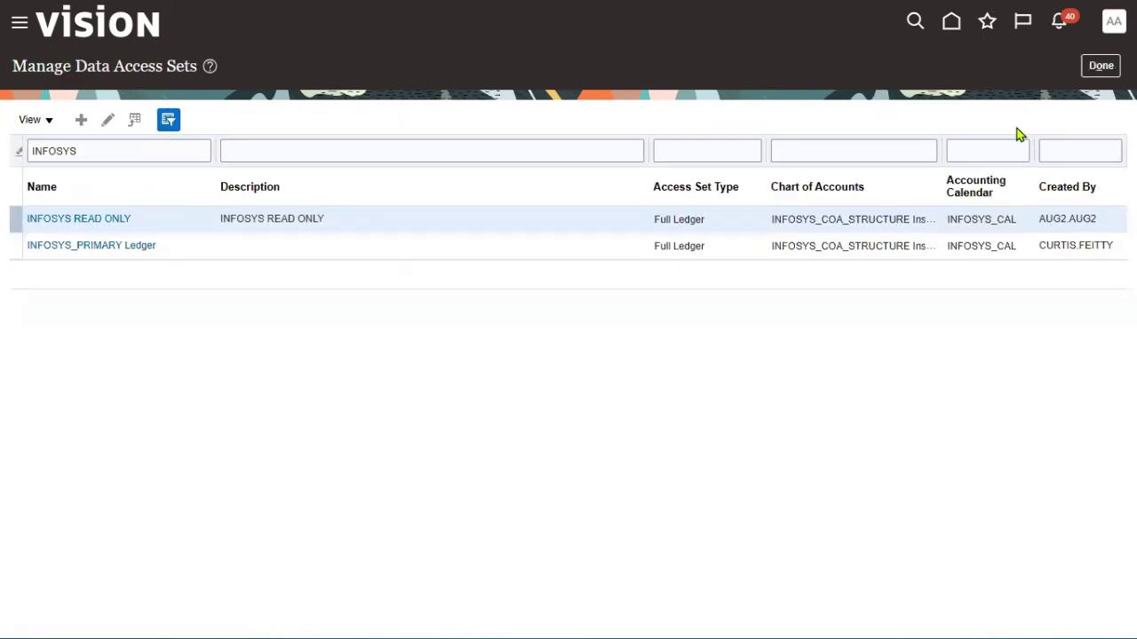
left_click(1101, 75)
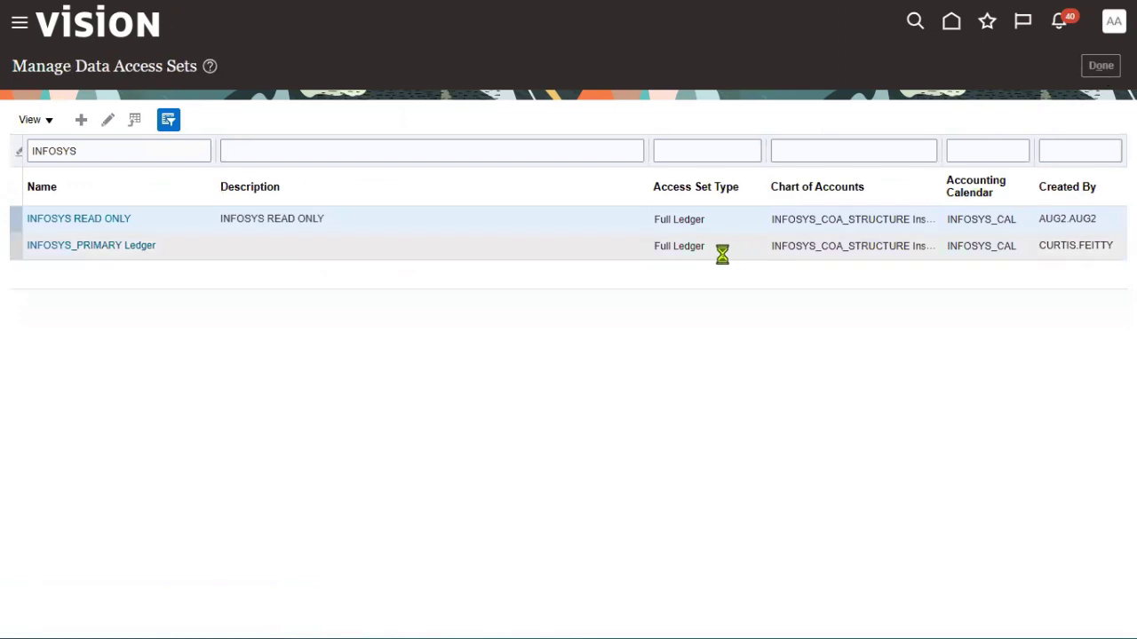
Search the setup tasks for 'manage user' and open the Manage Users task
double_click(583, 129)
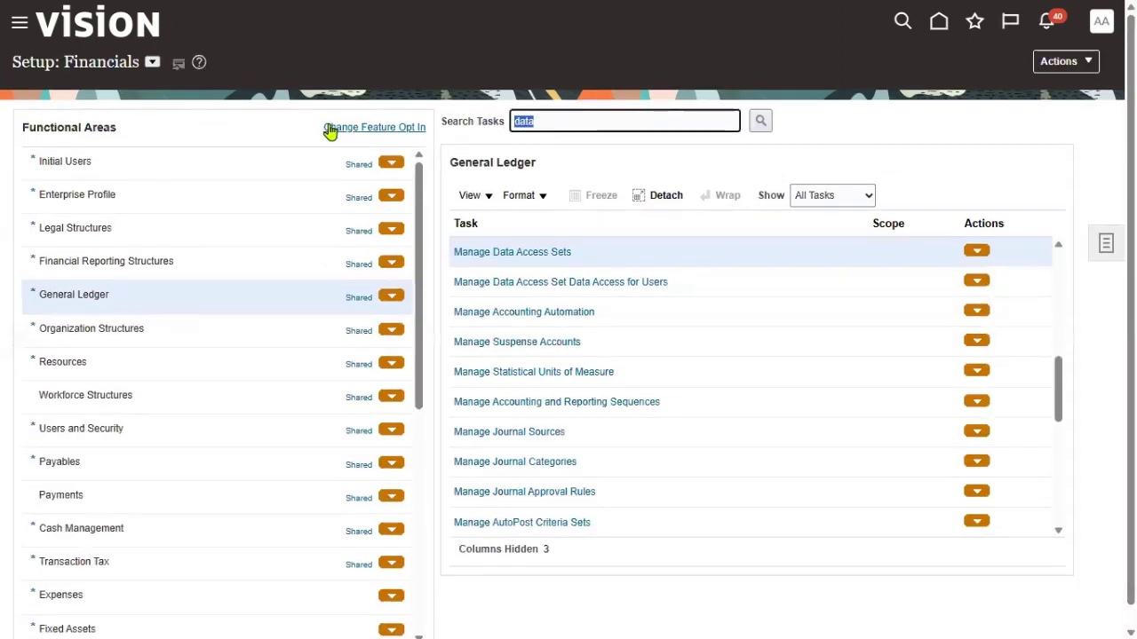
type("manage user")
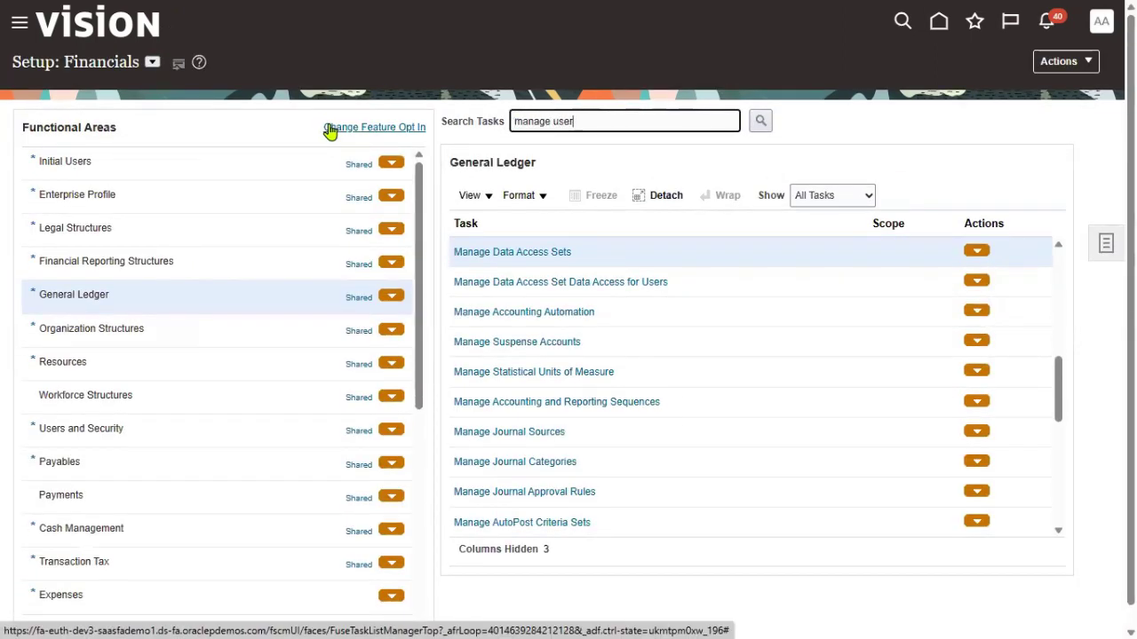
key("Return")
left_click(360, 228)
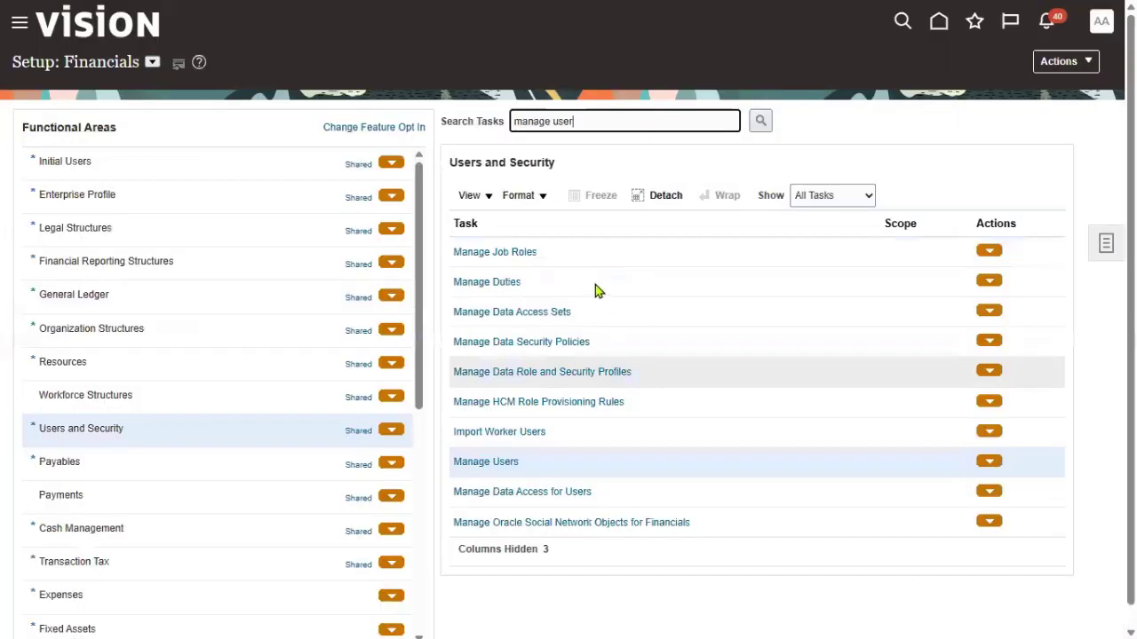
left_click(494, 463)
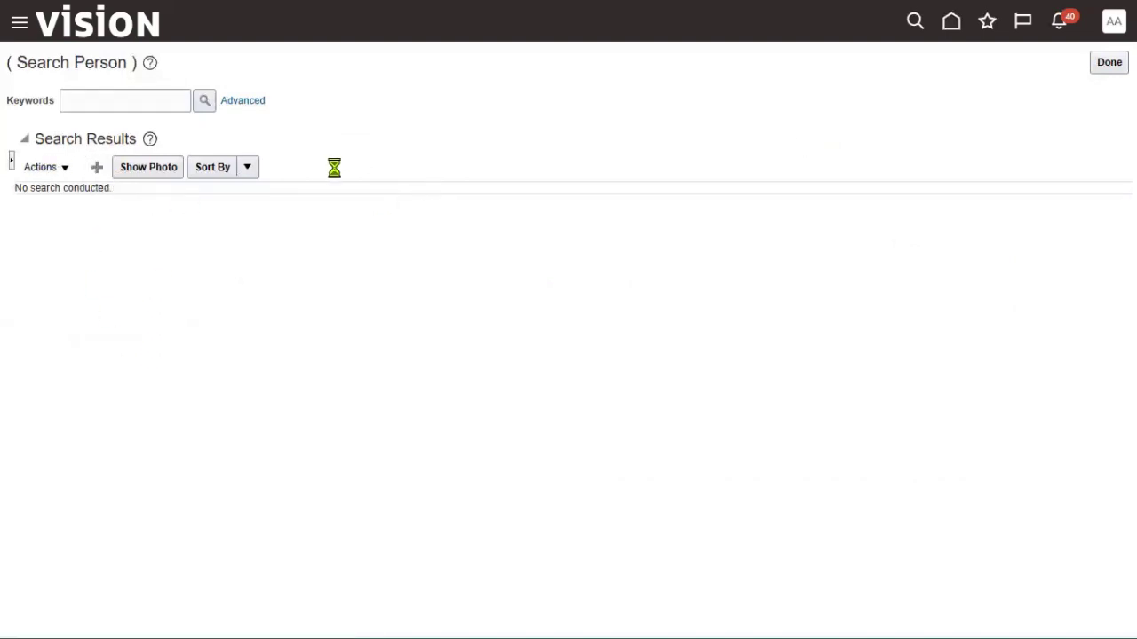
Enter last name FIN and first name MANAGER for the new user
left_click(238, 169)
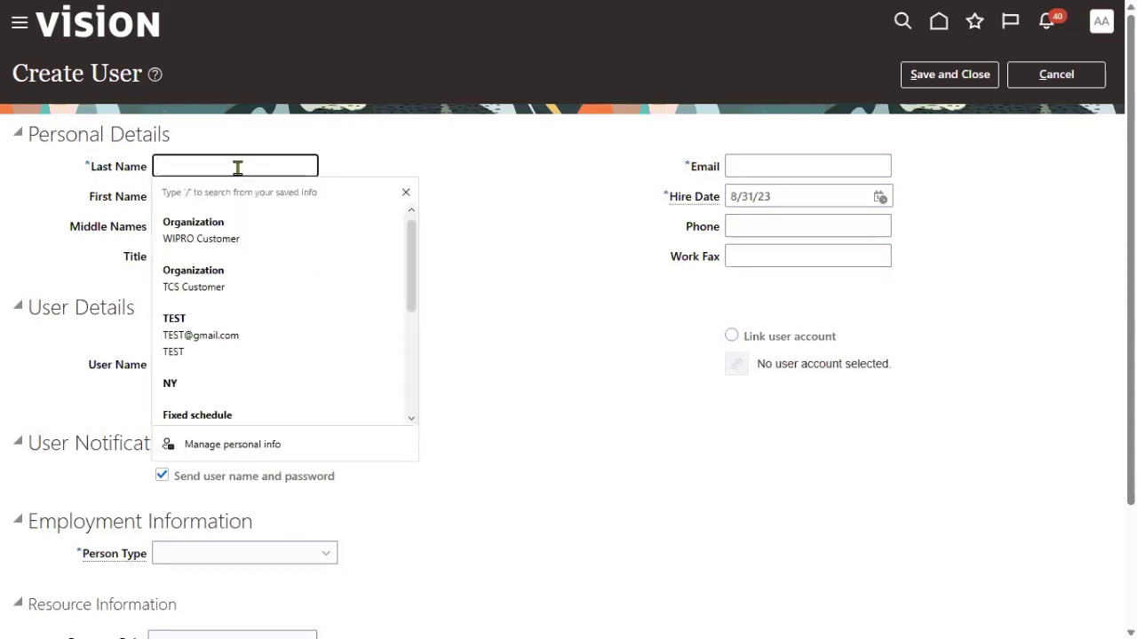
type("FIN")
key("Tab")
type("MANAGER")
key("Tab")
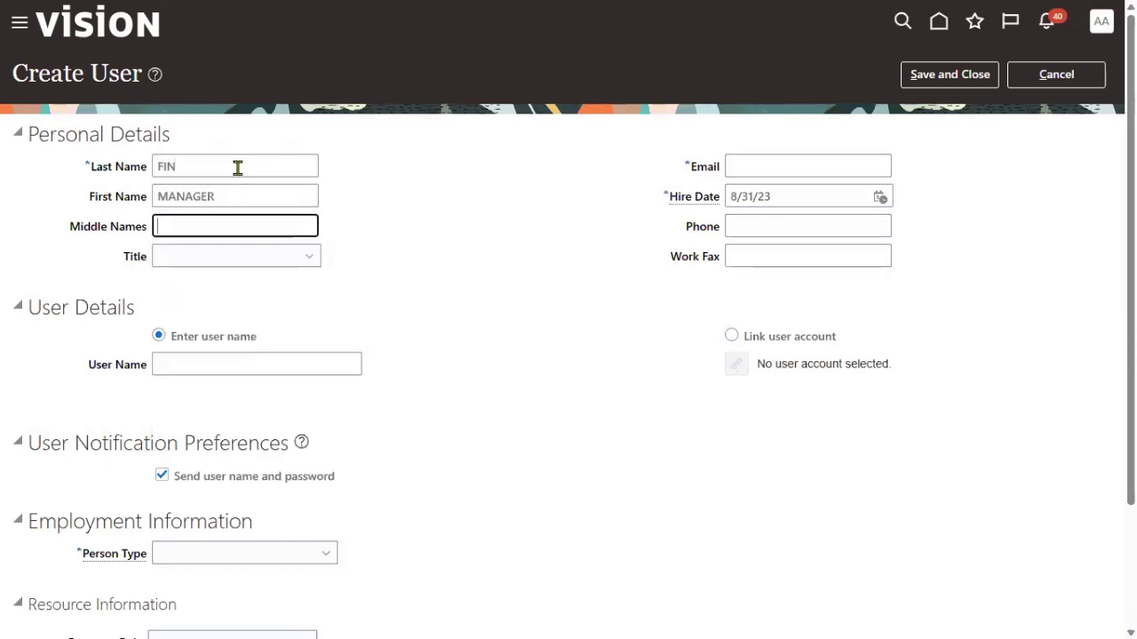
key("Tab")
key("Tab")
key("shift+Tab")
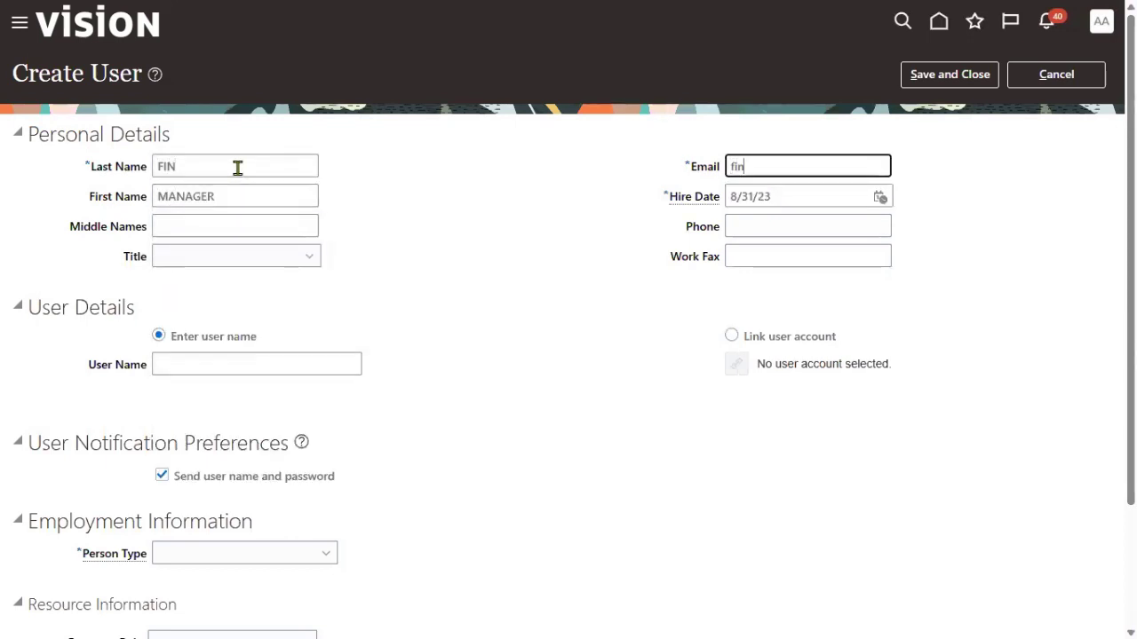
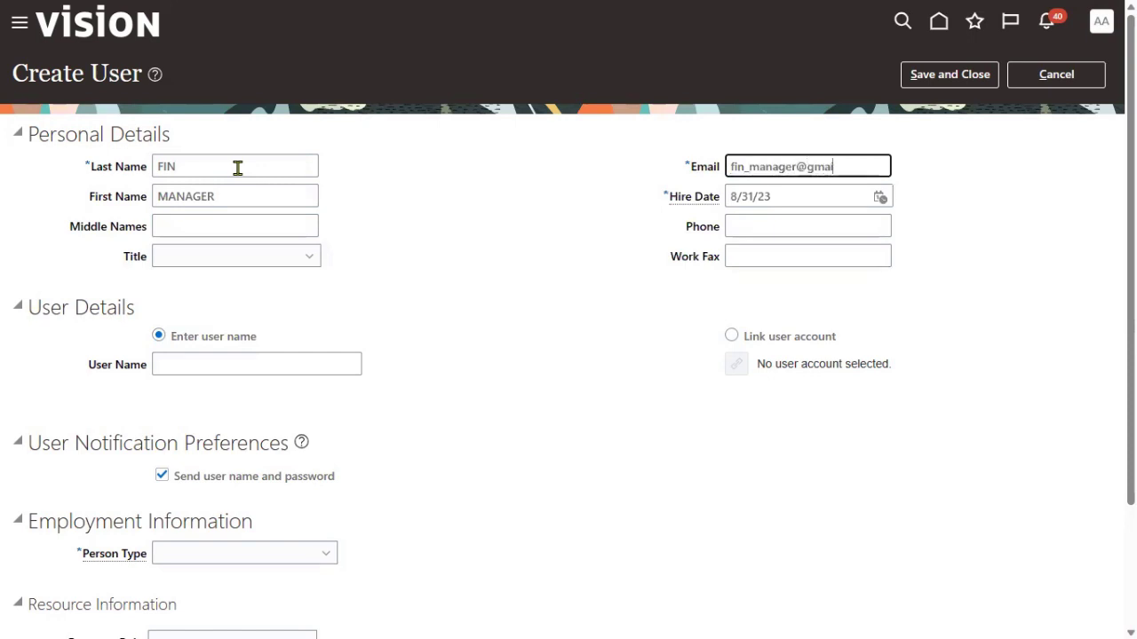
Fill in the user's e-mail address and the user name FIN_MANAGER
key("Tab")
key("Tab")
key("Tab")
key("Tab")
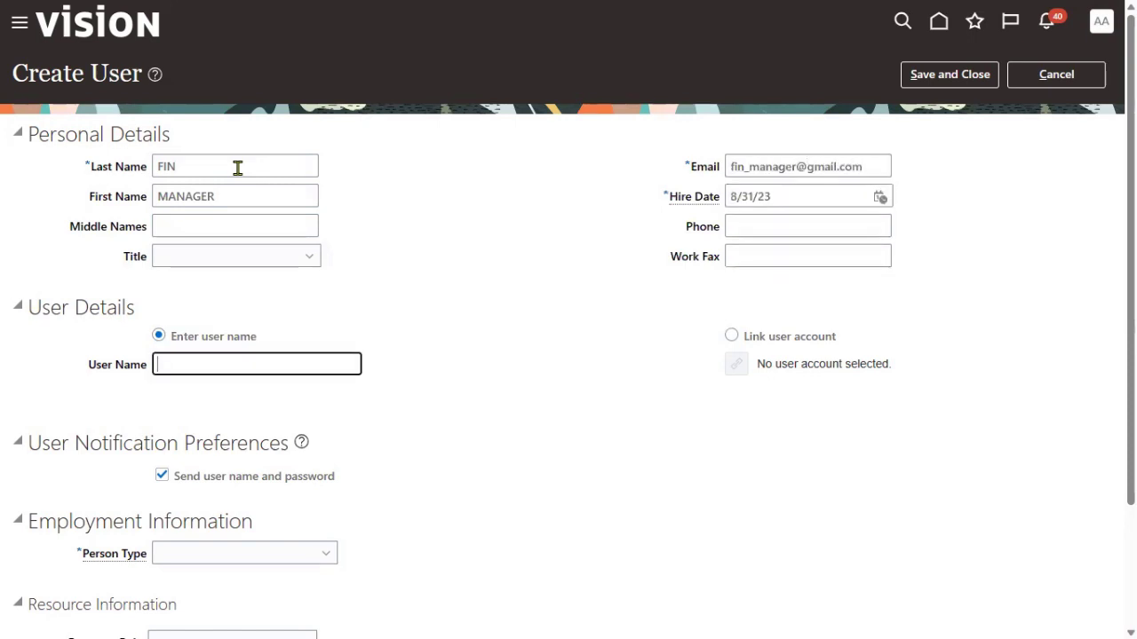
type("FIN_MANAGER")
left_click_drag(256, 364, 109, 370)
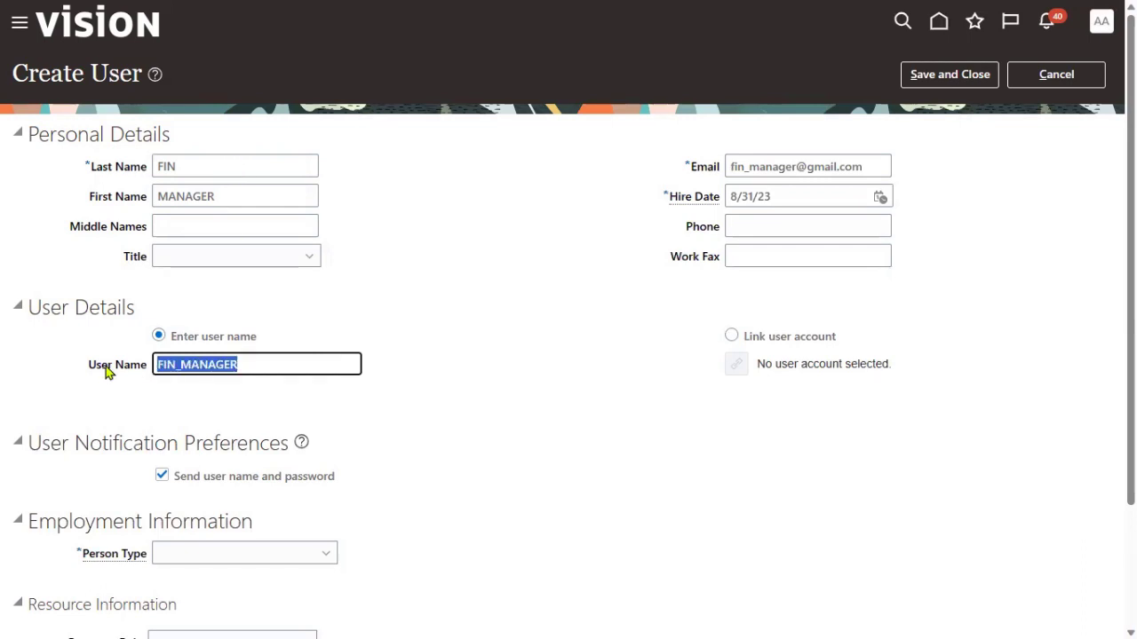
left_click(389, 419)
Set person type Employee, legal employer INFOSYS_LE and business unit INFOSYS_NY_BU
scroll(373, 422, "down", 2)
left_click(233, 401)
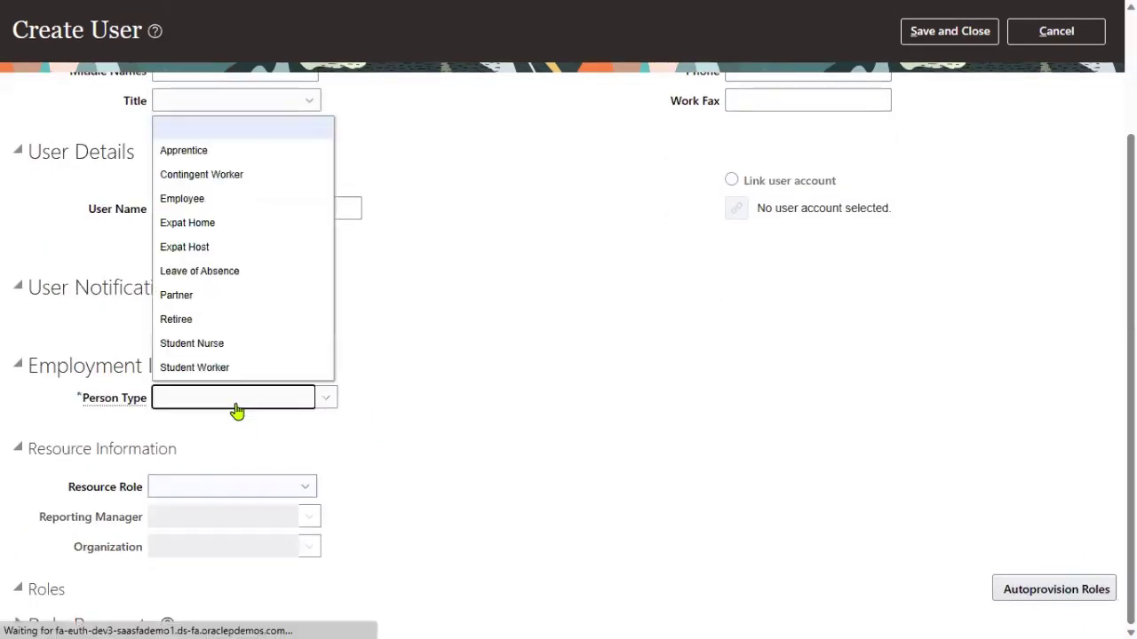
left_click(222, 206)
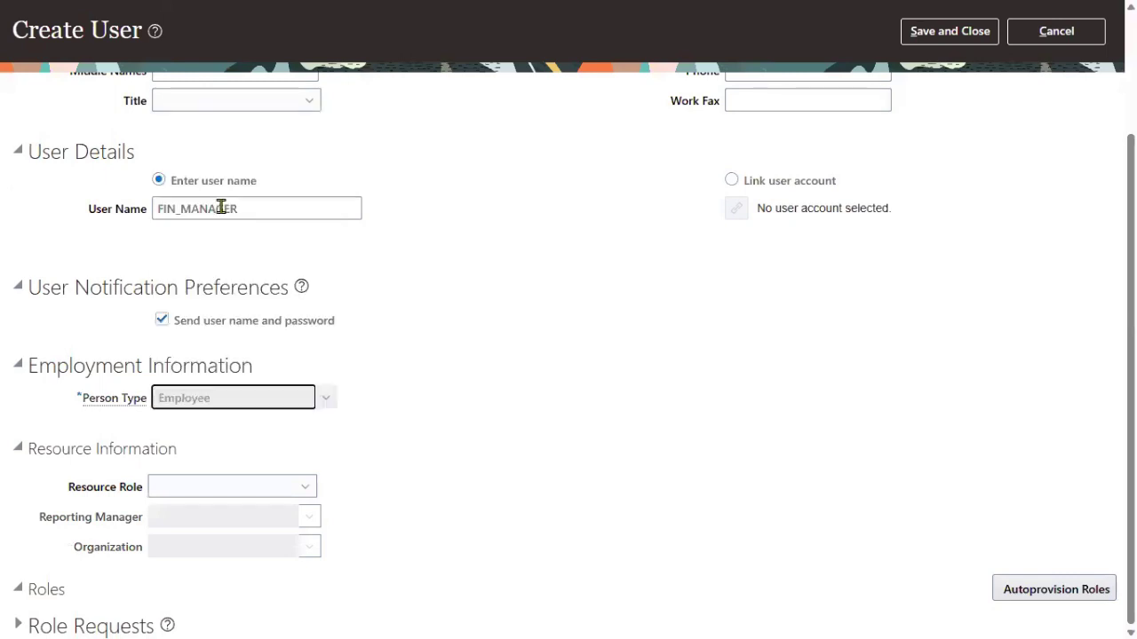
left_click(273, 429)
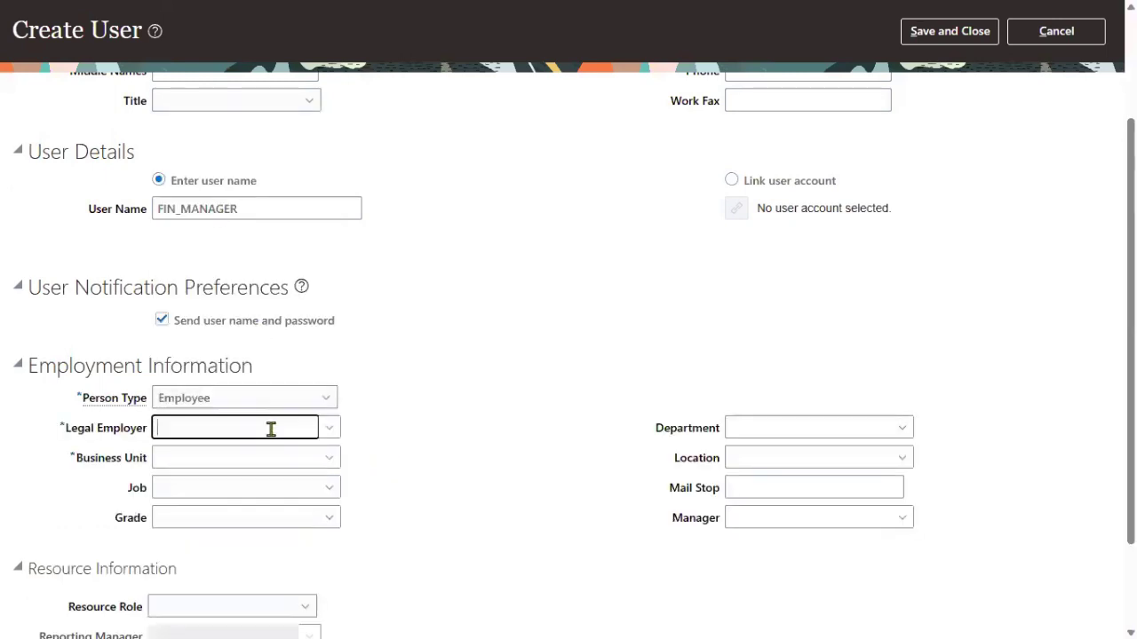
type("INFOSYS")
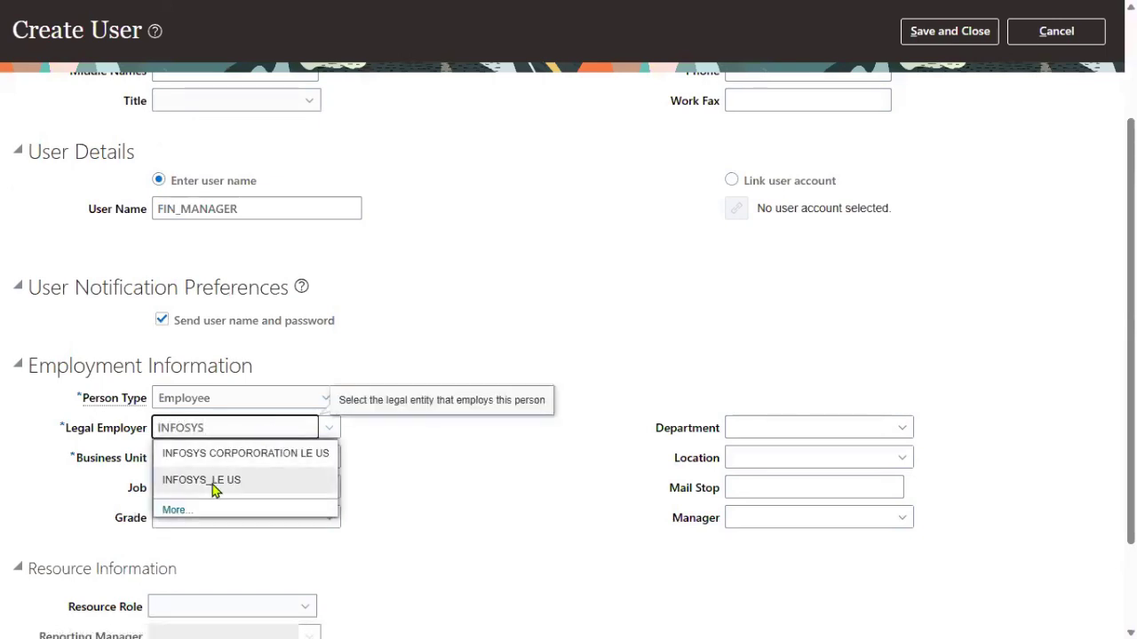
left_click(211, 484)
left_click(254, 458)
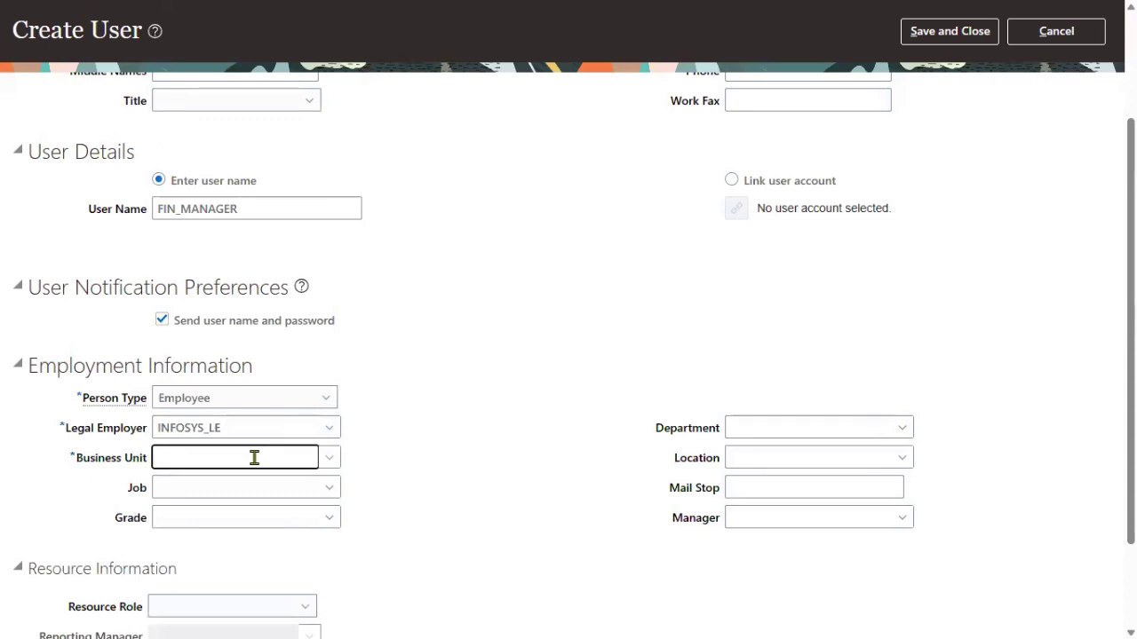
type("INFOSYS")
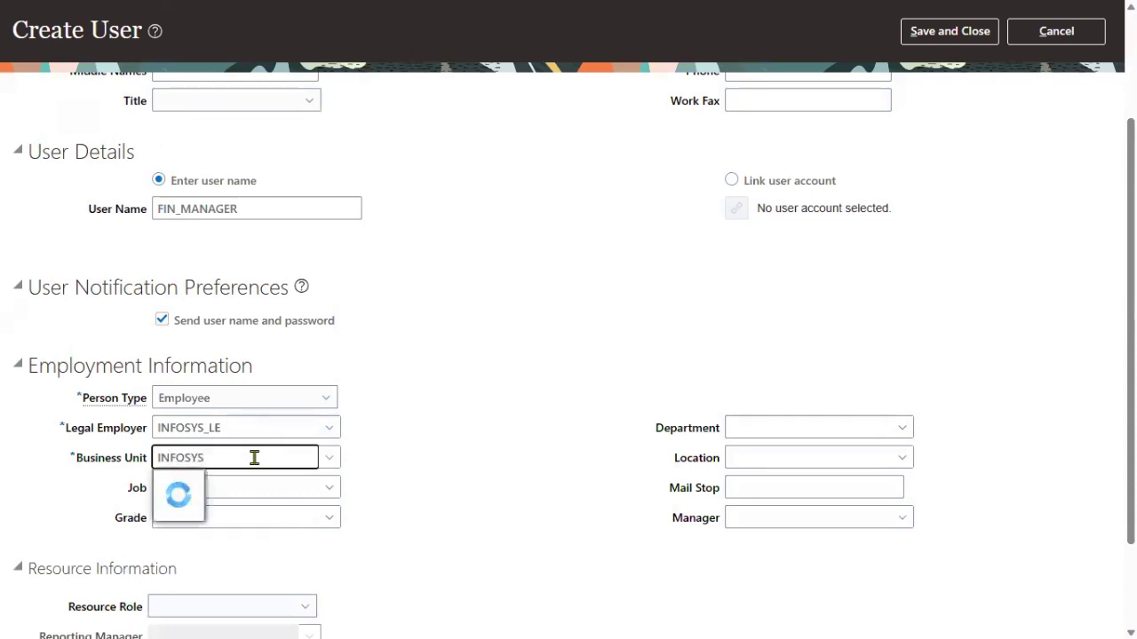
key("Down")
key("Down")
key("Return")
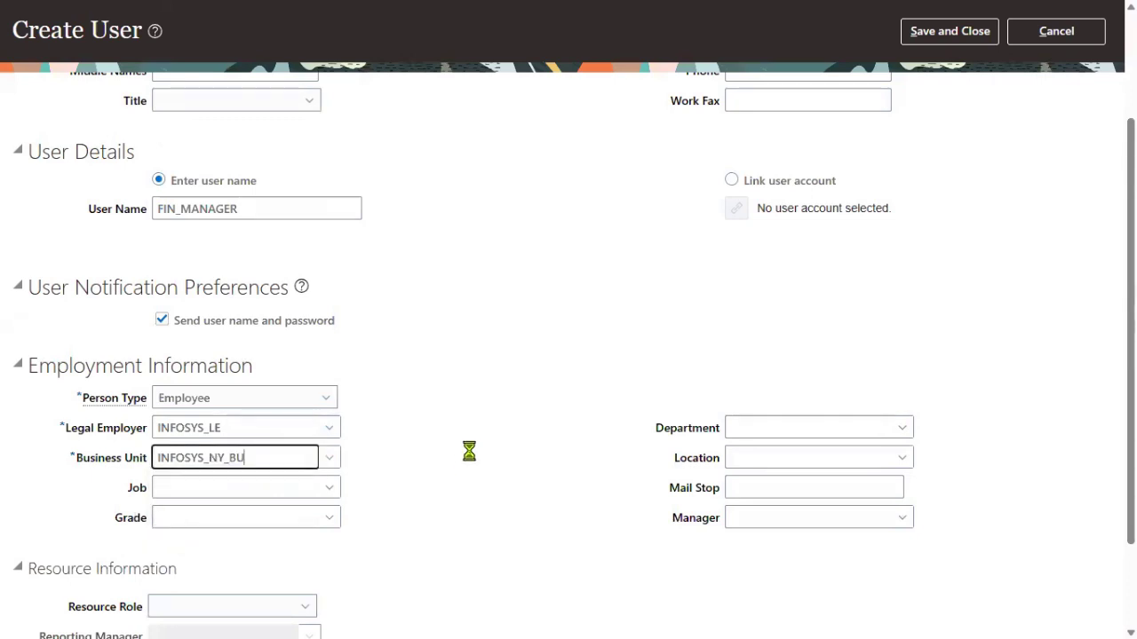
Save and close the new FIN_MANAGER user
scroll(549, 410, "up", 3)
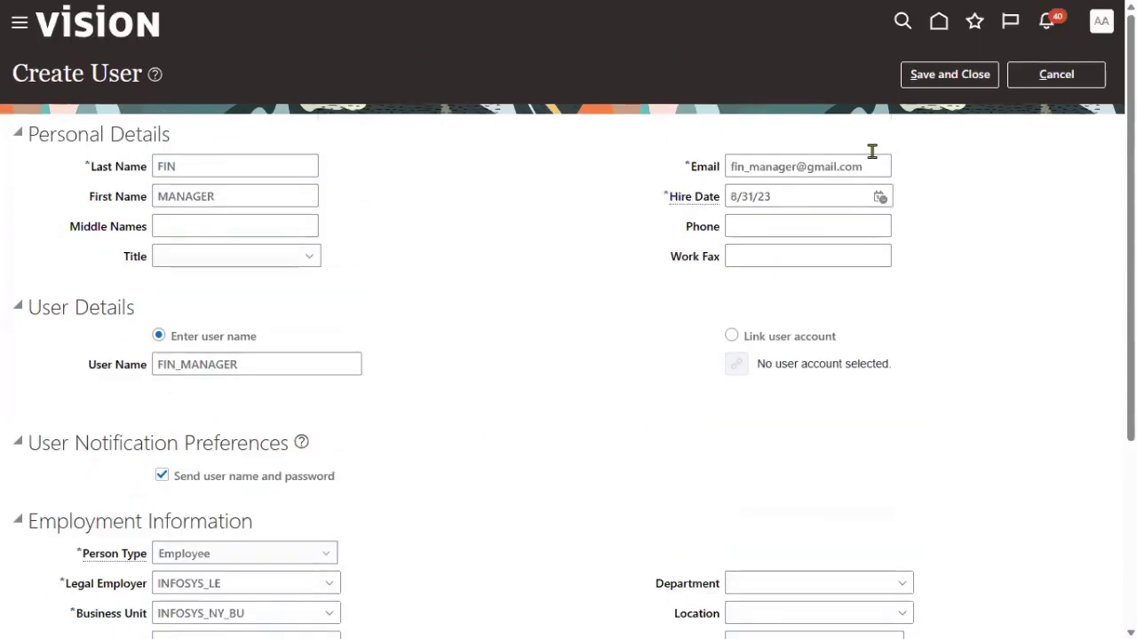
left_click(939, 77)
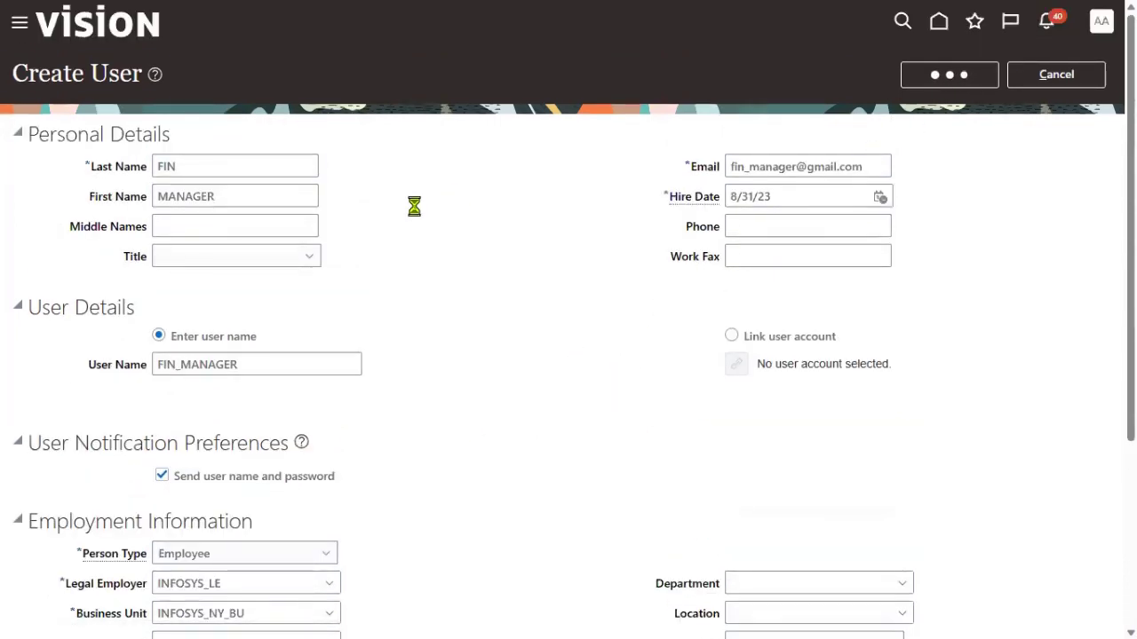
double_click(258, 364)
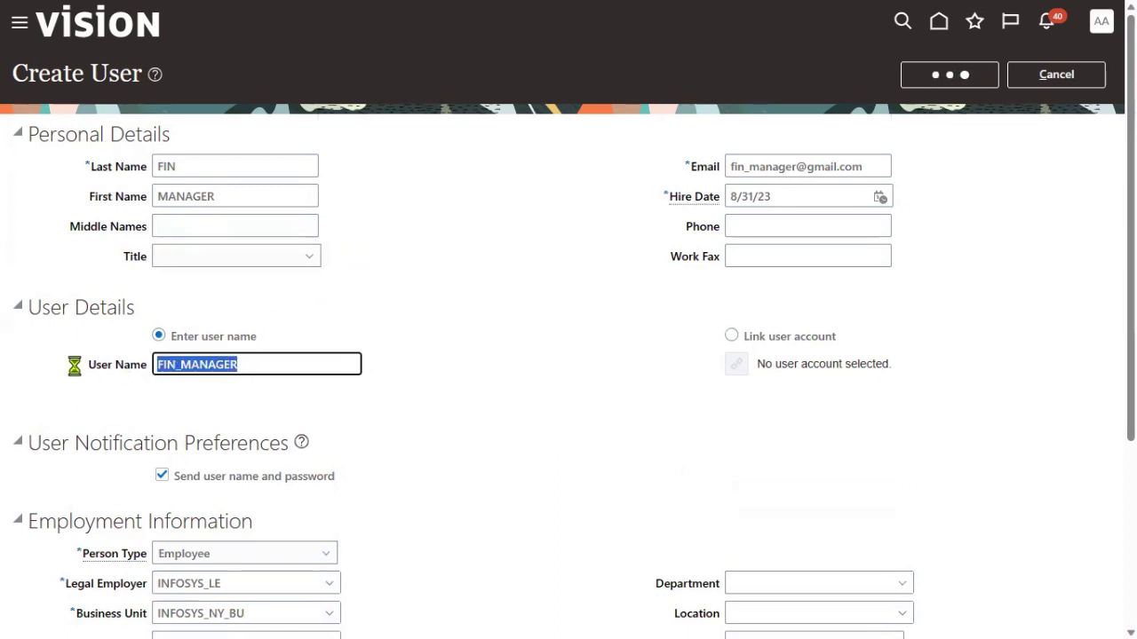
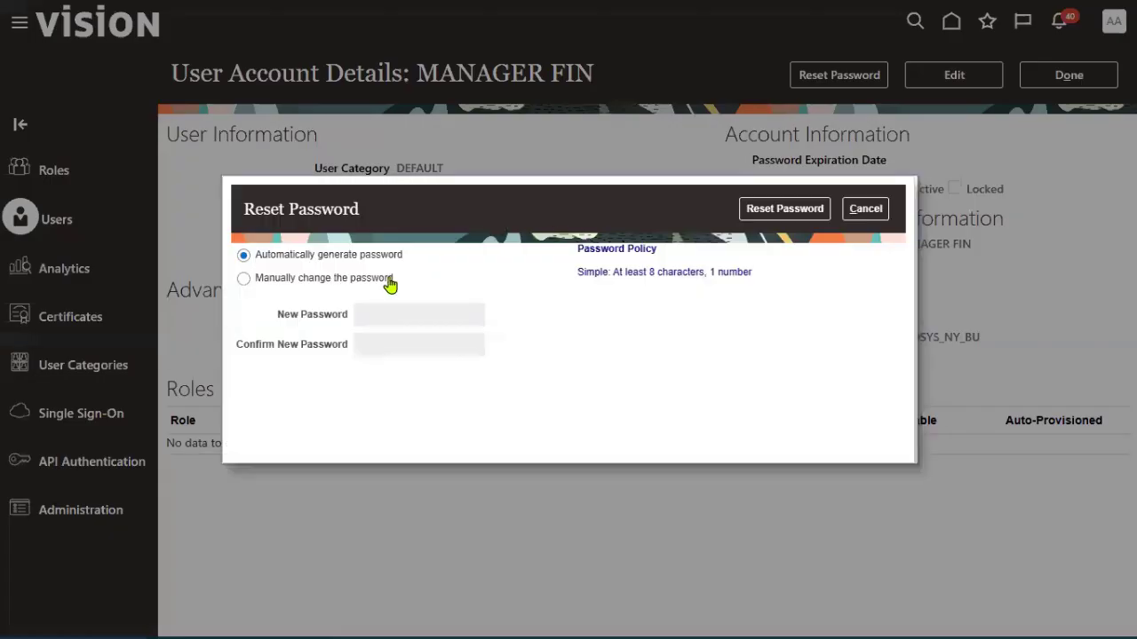
Reset FIN_MANAGER's password manually, entering a matching new password in both fields, and submit
left_click(388, 279)
left_click(421, 322)
type("•••••••••••")
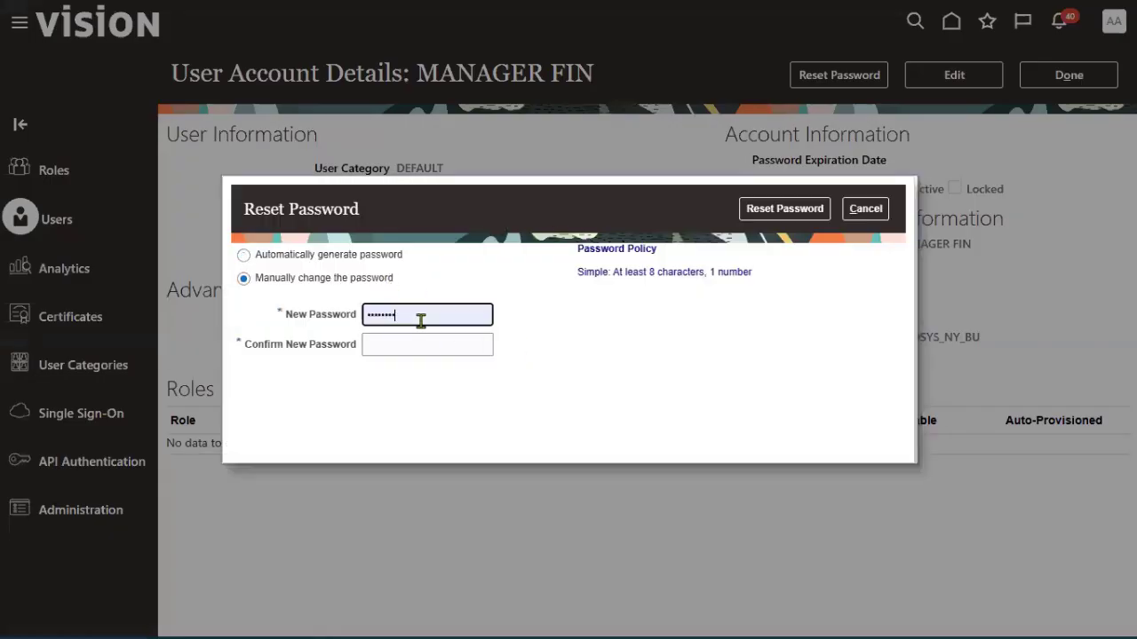
type("••••")
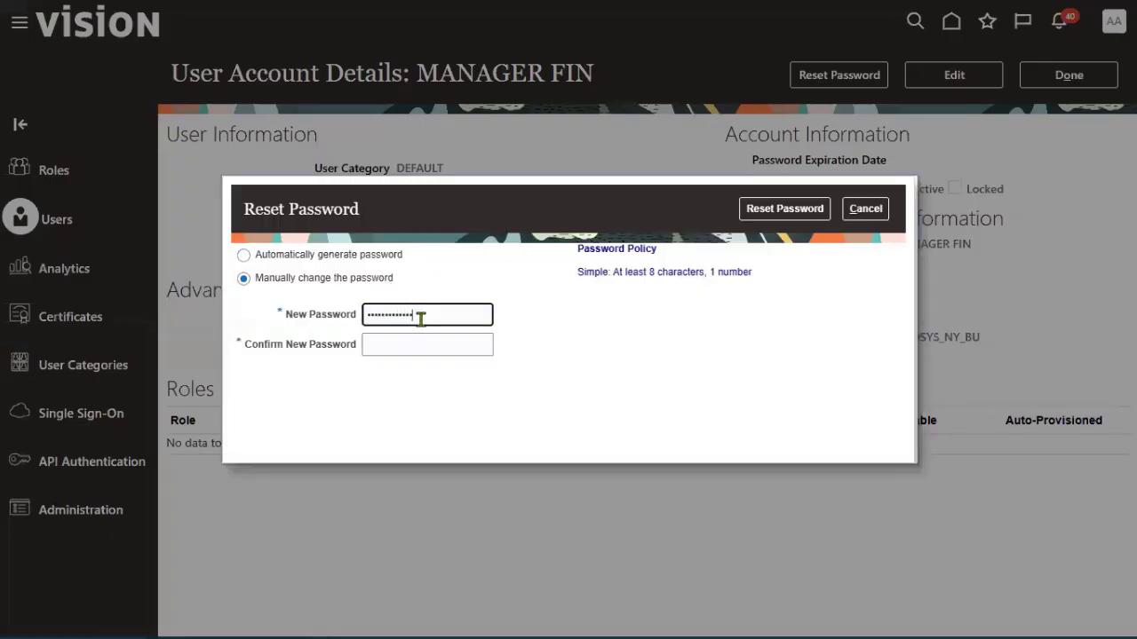
left_click(452, 346)
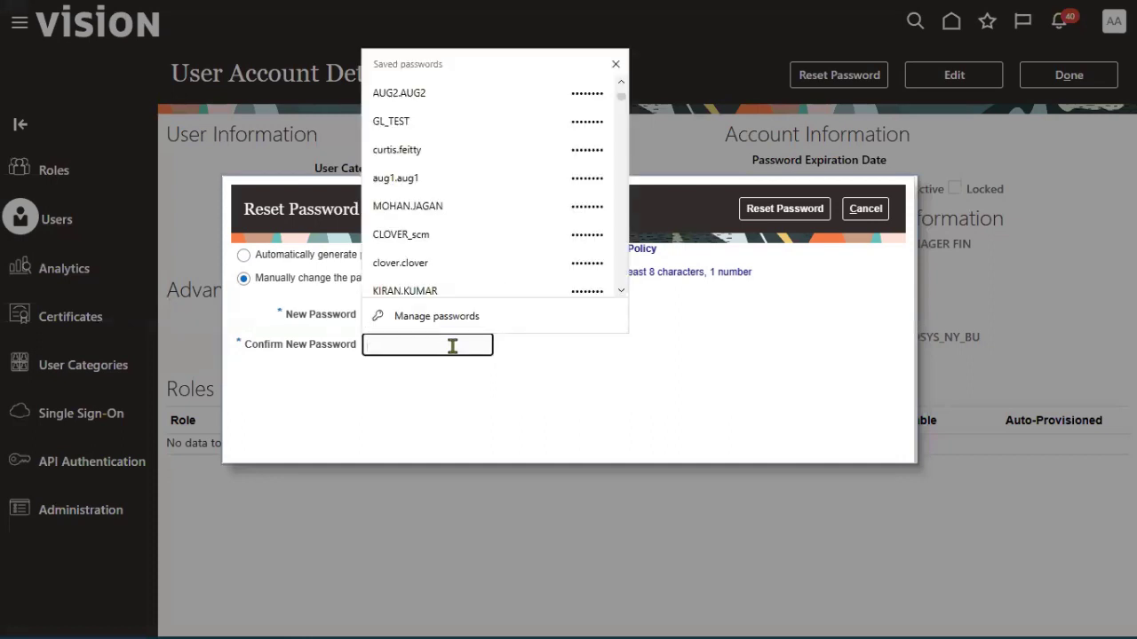
type("••••••••")
left_click(488, 321)
key("ctrl+a")
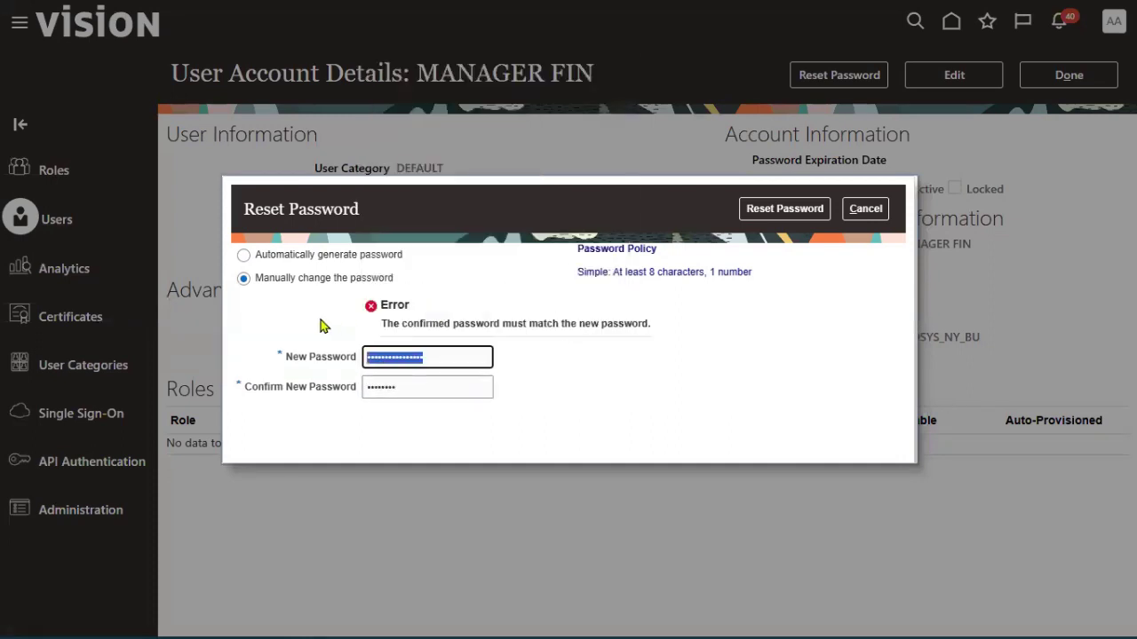
type("••••••")
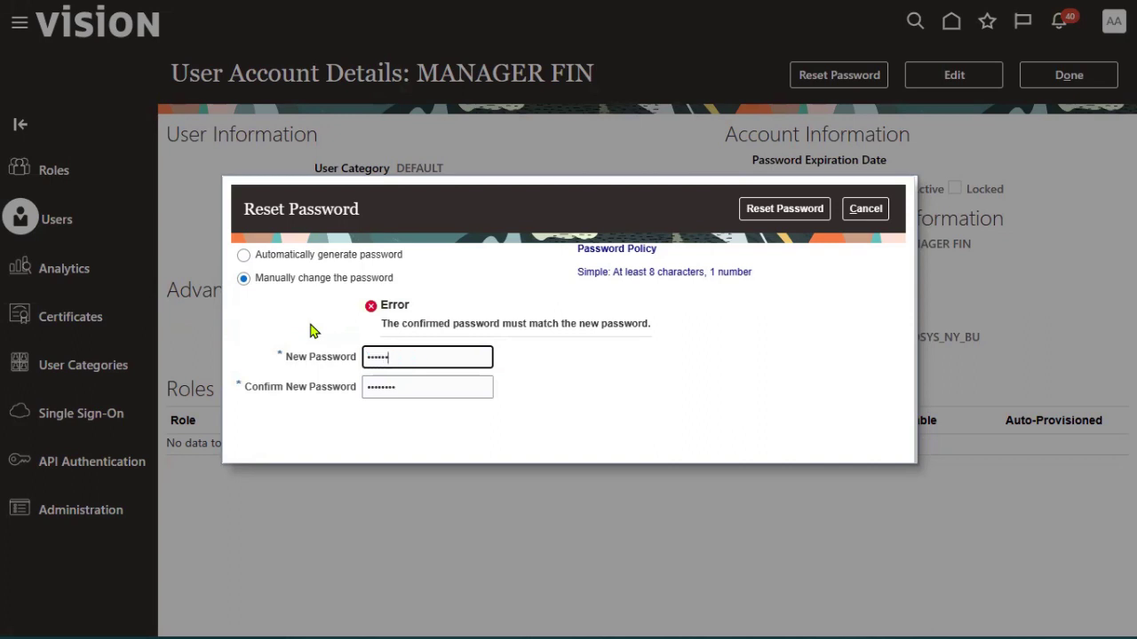
key("ctrl+a")
type("••••••••")
left_click(753, 215)
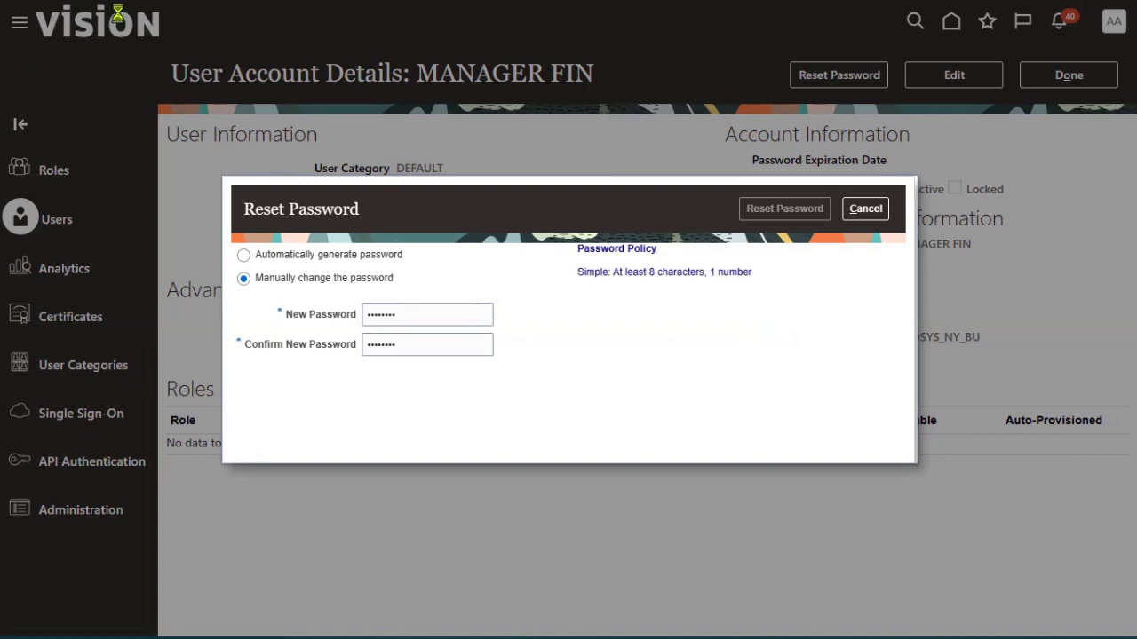
mouse_move(115, 11)
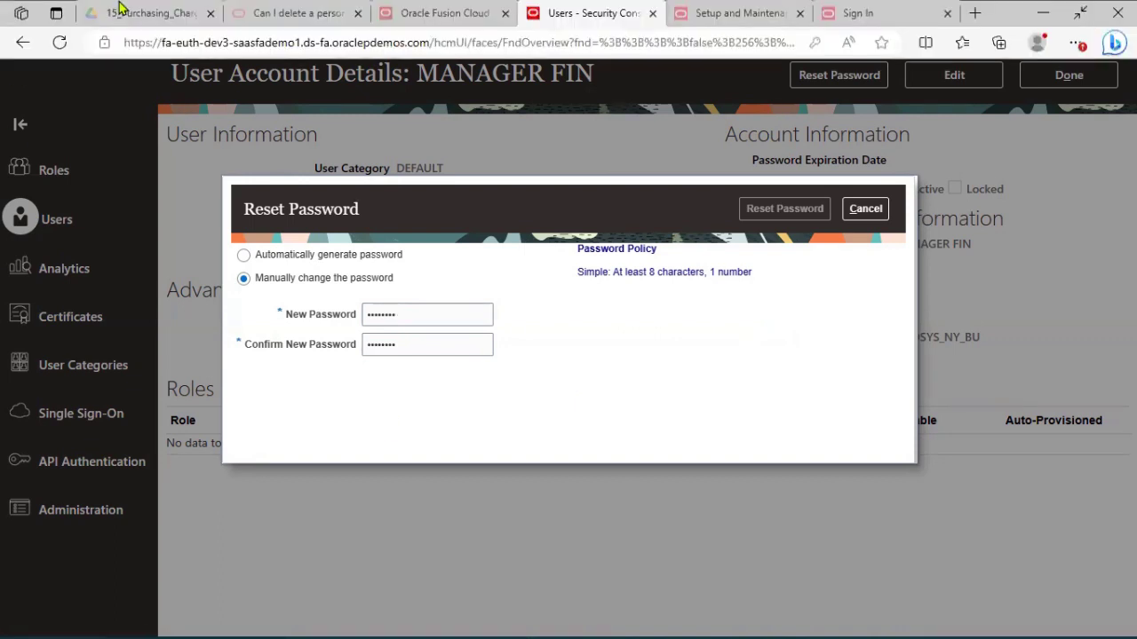
Refresh the page so FIN_MANAGER's account details show the password expiration date 11/29/23
left_click(60, 46)
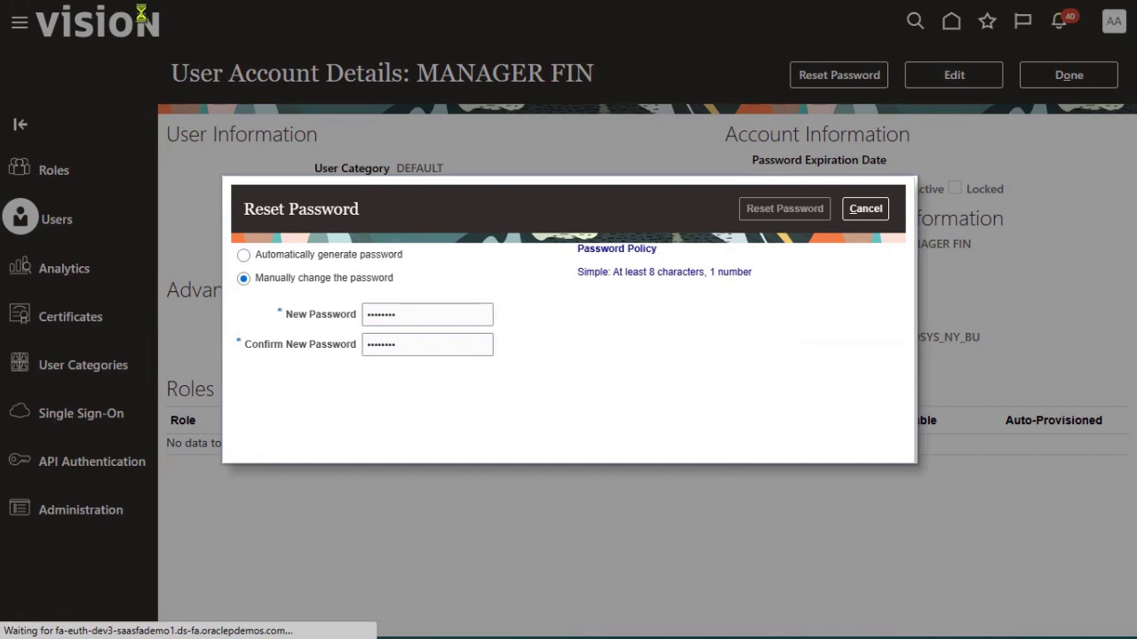
mouse_move(133, 7)
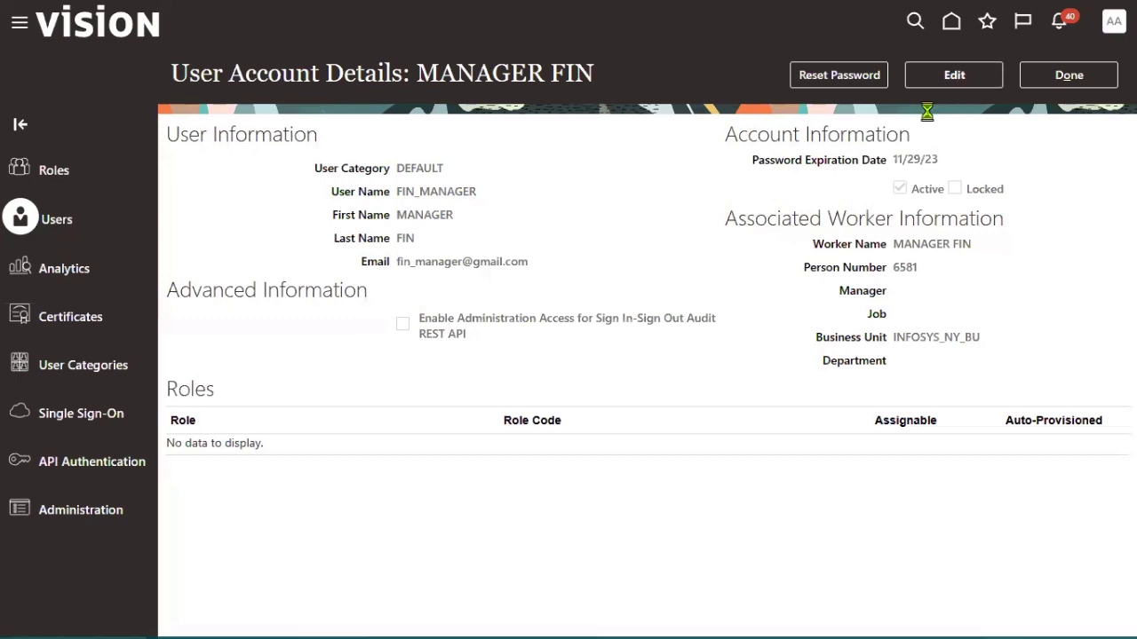
Search roles for ORA_GL and add General Accountant to FIN_MANAGER
left_click(808, 422)
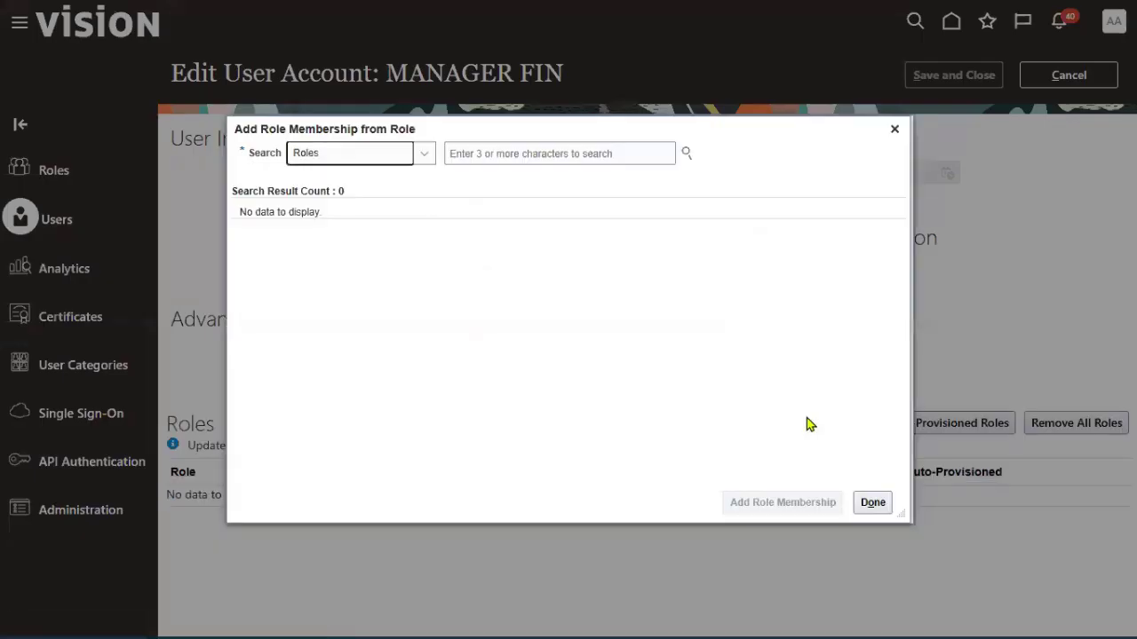
left_click(576, 156)
type("ORA_GL")
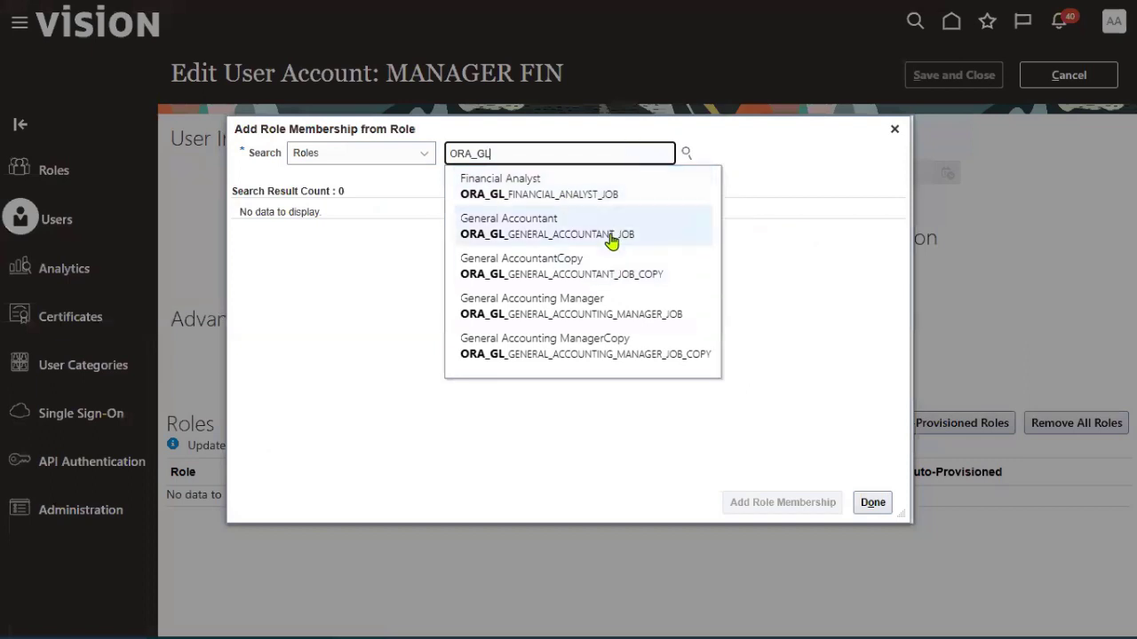
left_click(611, 232)
left_click(571, 239)
left_click(751, 503)
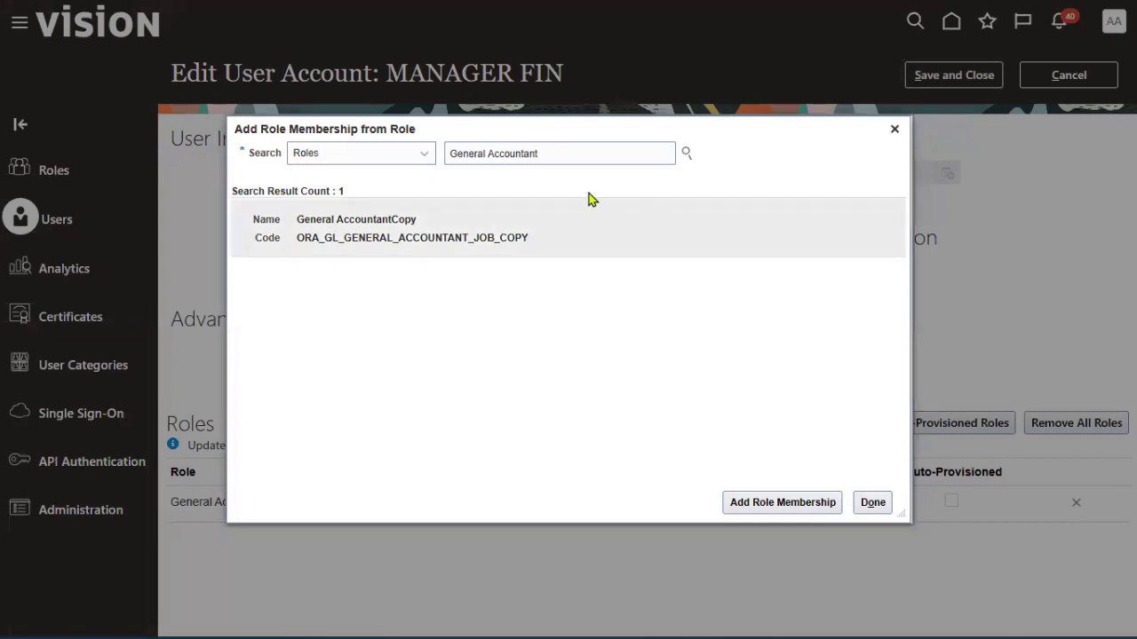
Add General Accounting Manager as well, then save and close the user account
triple_click(569, 154)
type("ORA_GL")
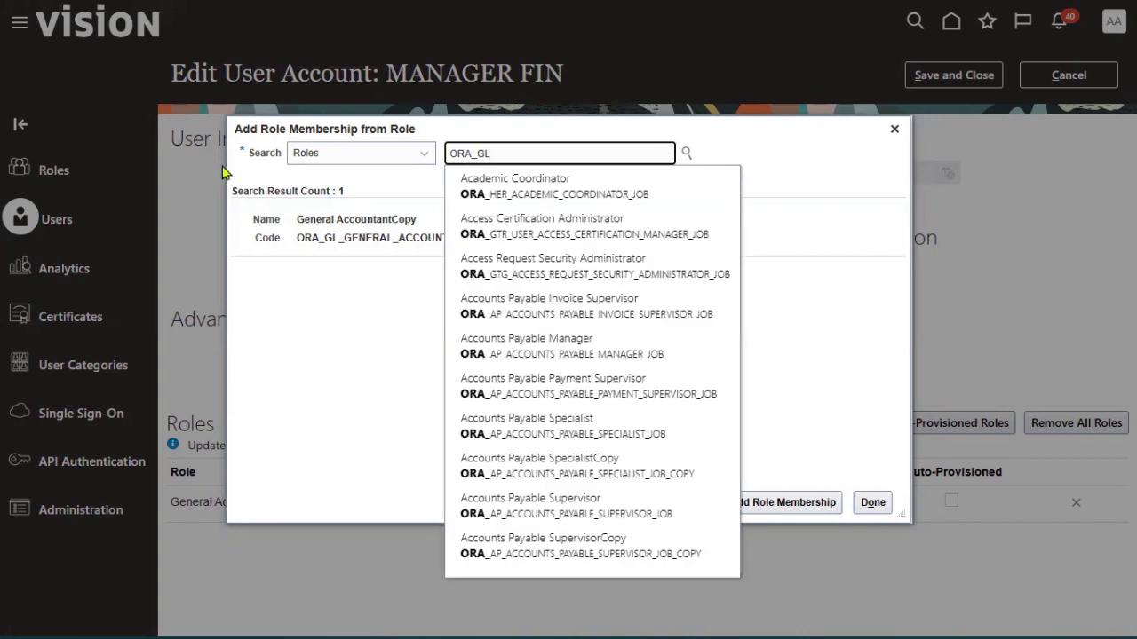
left_click(630, 306)
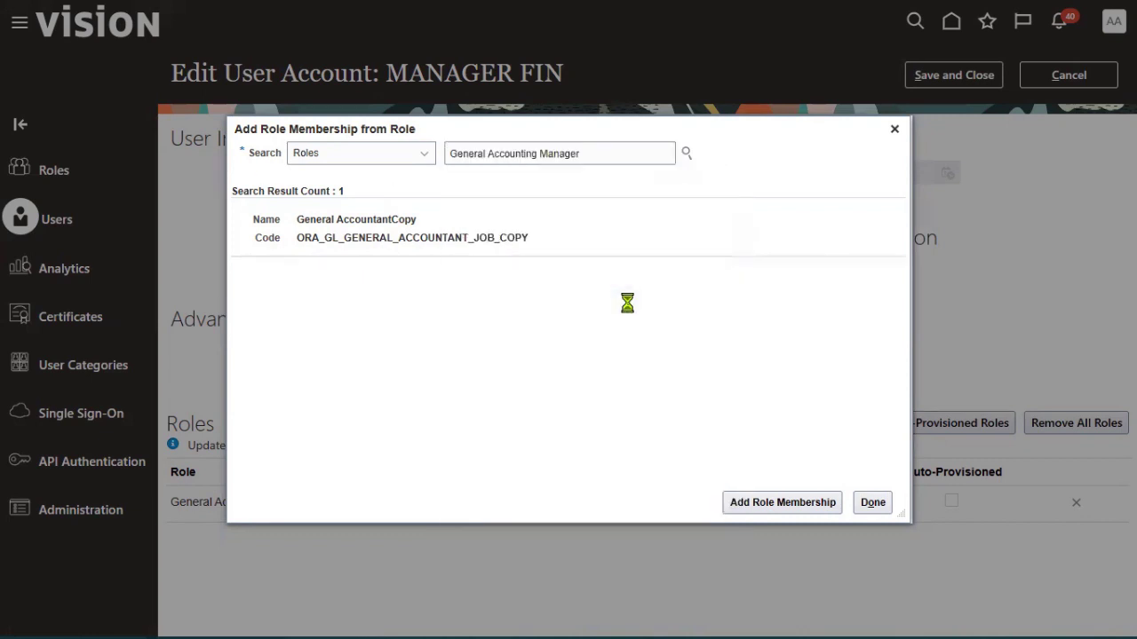
left_click(553, 224)
left_click(765, 507)
left_click(881, 508)
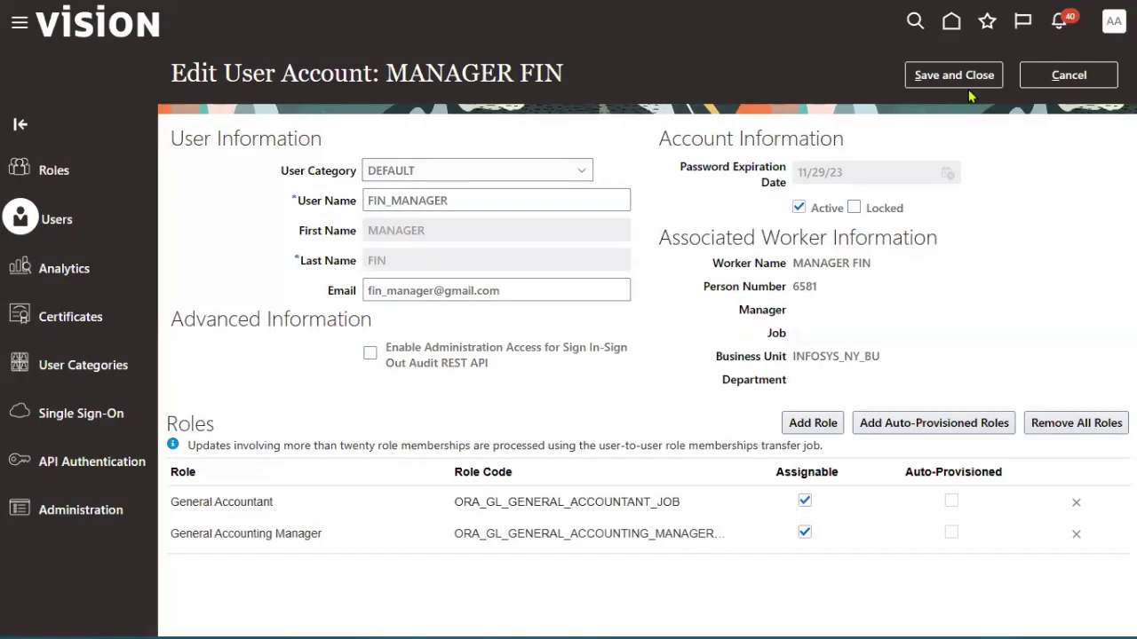
left_click(964, 80)
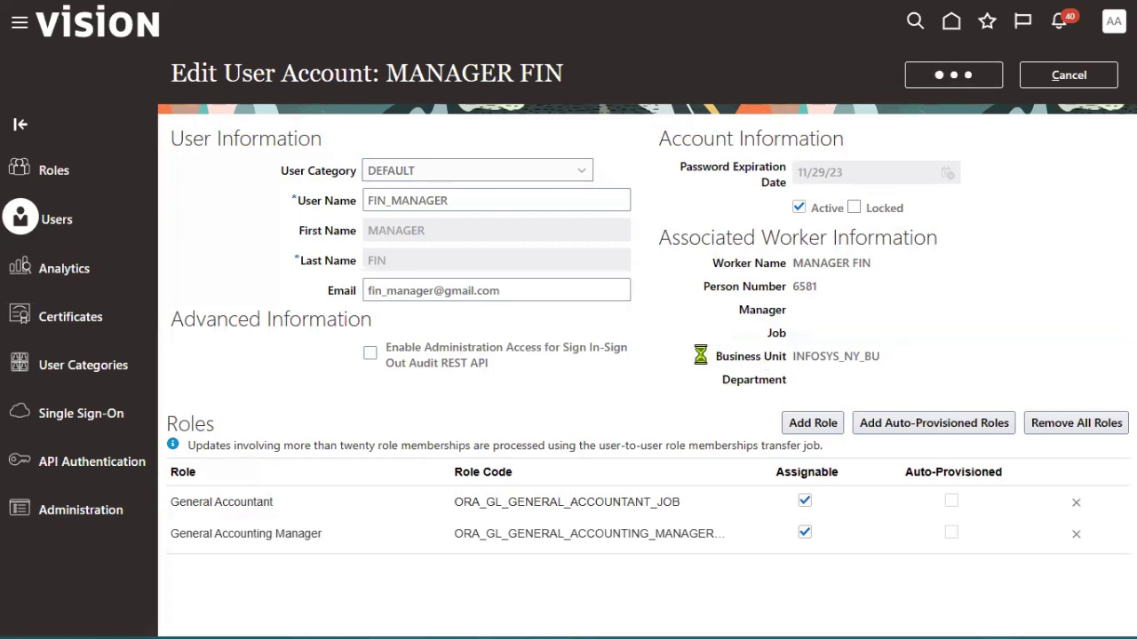
left_click(1055, 85)
In Setup and Maintenance, search tasks for 'data acc' and open Manage Data Access for Users
left_click(1114, 21)
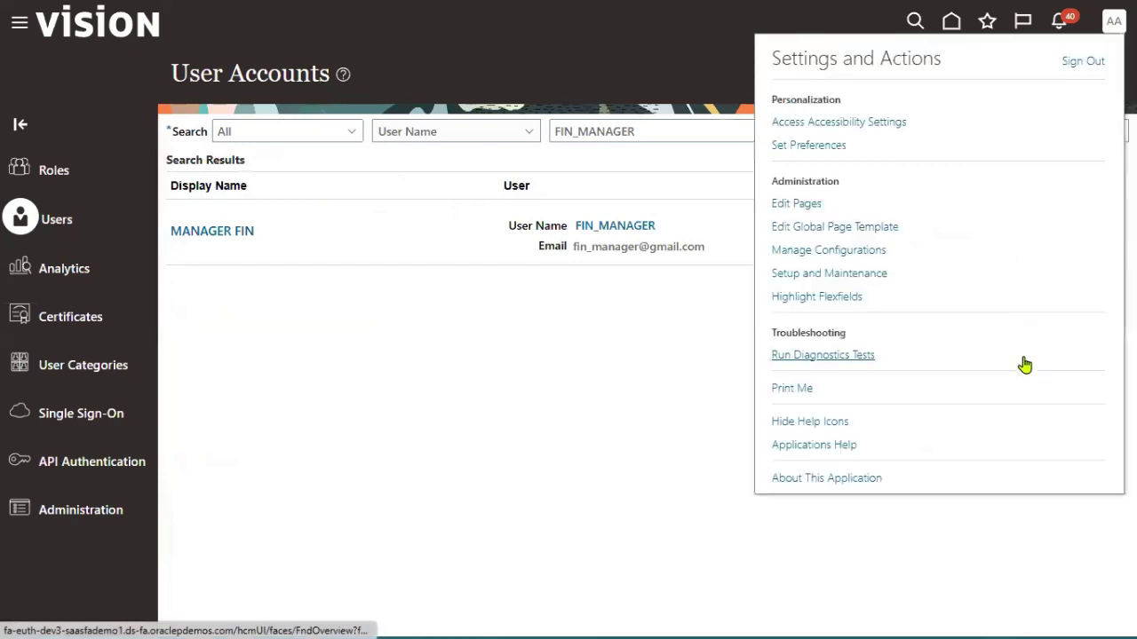
left_click(795, 272)
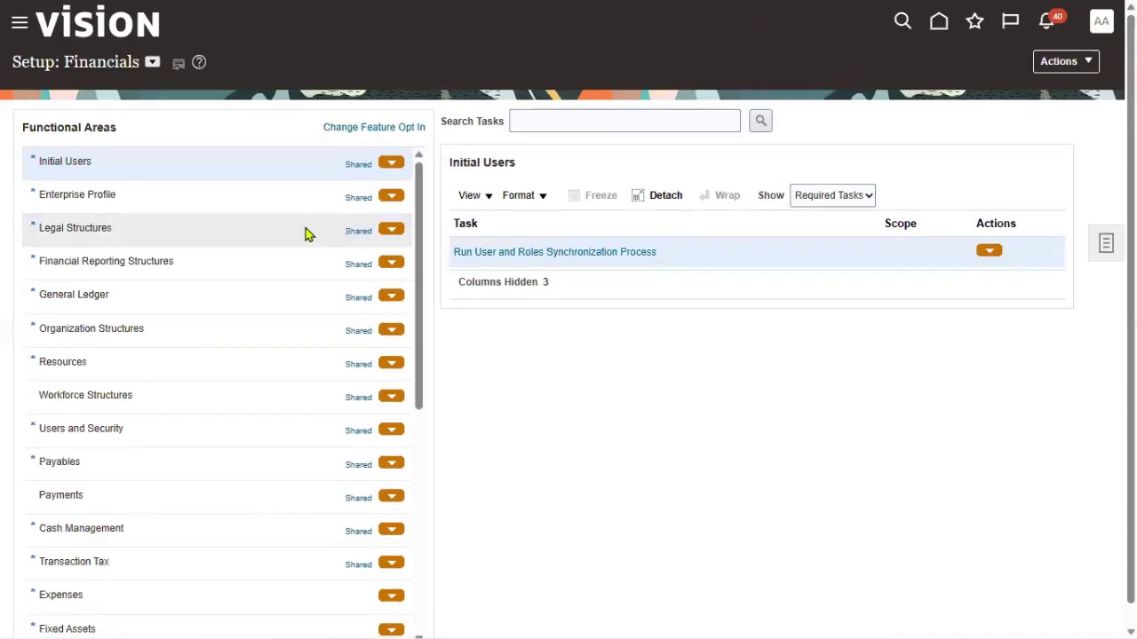
left_click(559, 129)
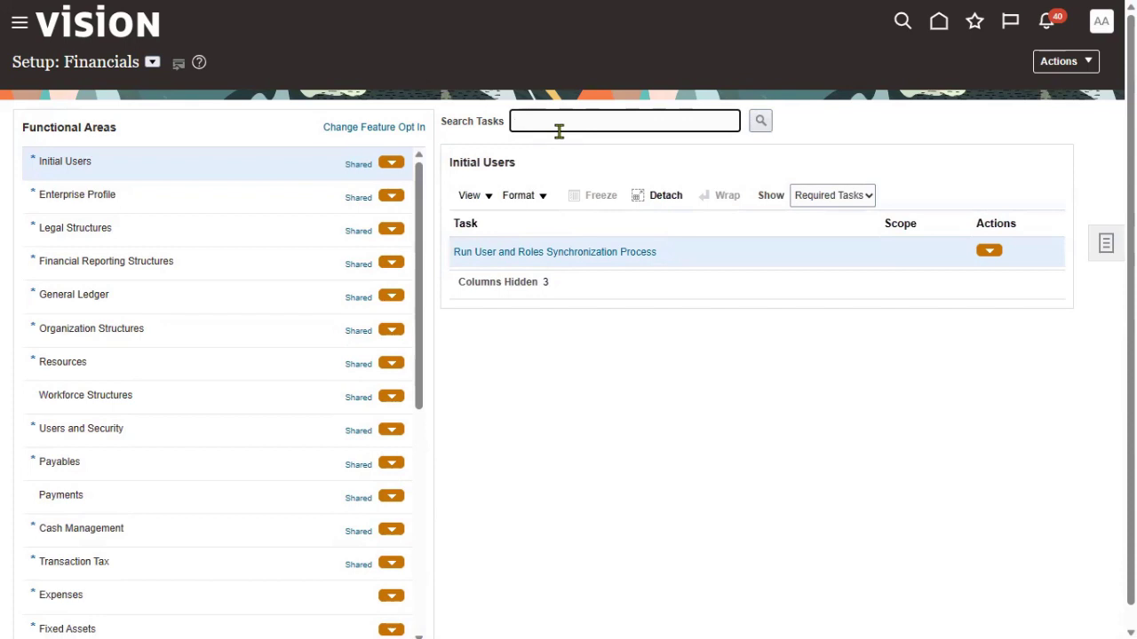
type("data acc")
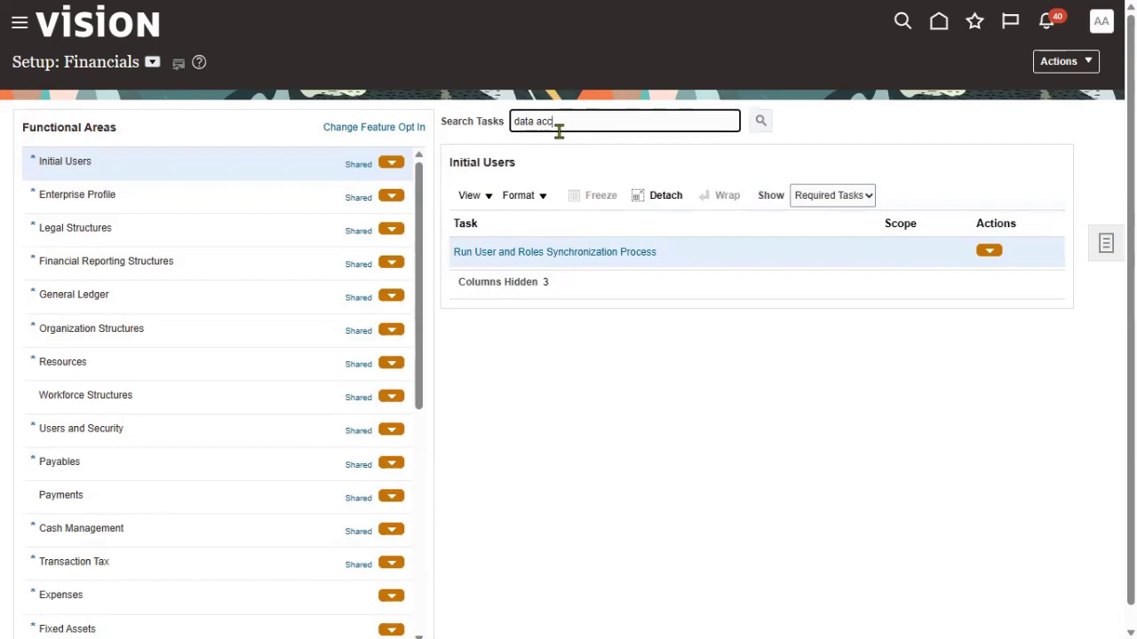
key("Return")
left_click(401, 399)
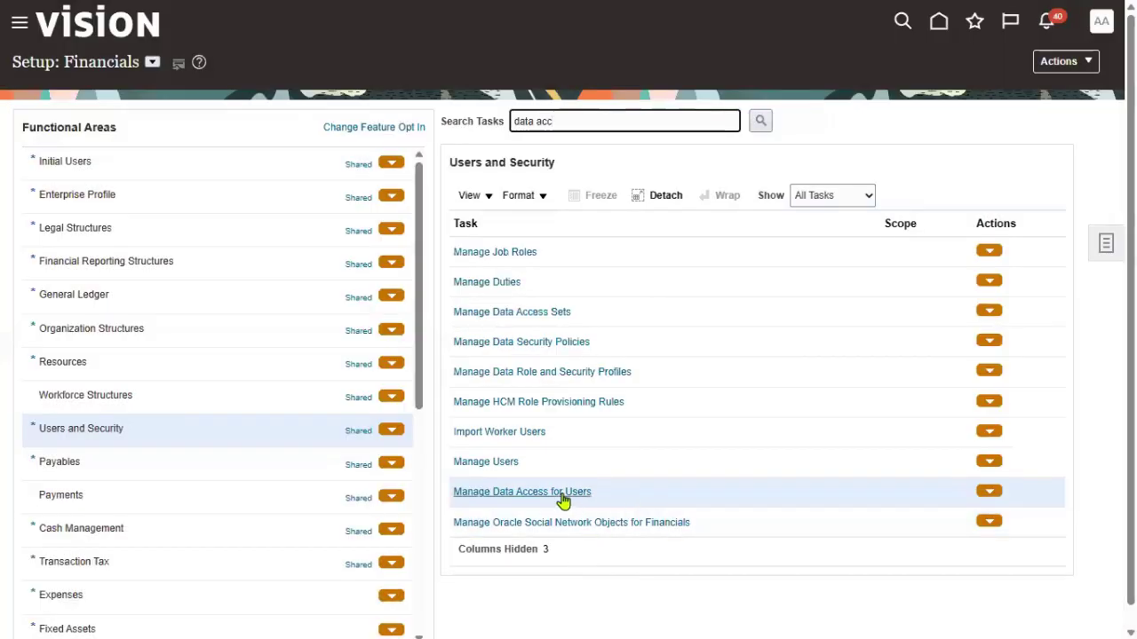
left_click(561, 495)
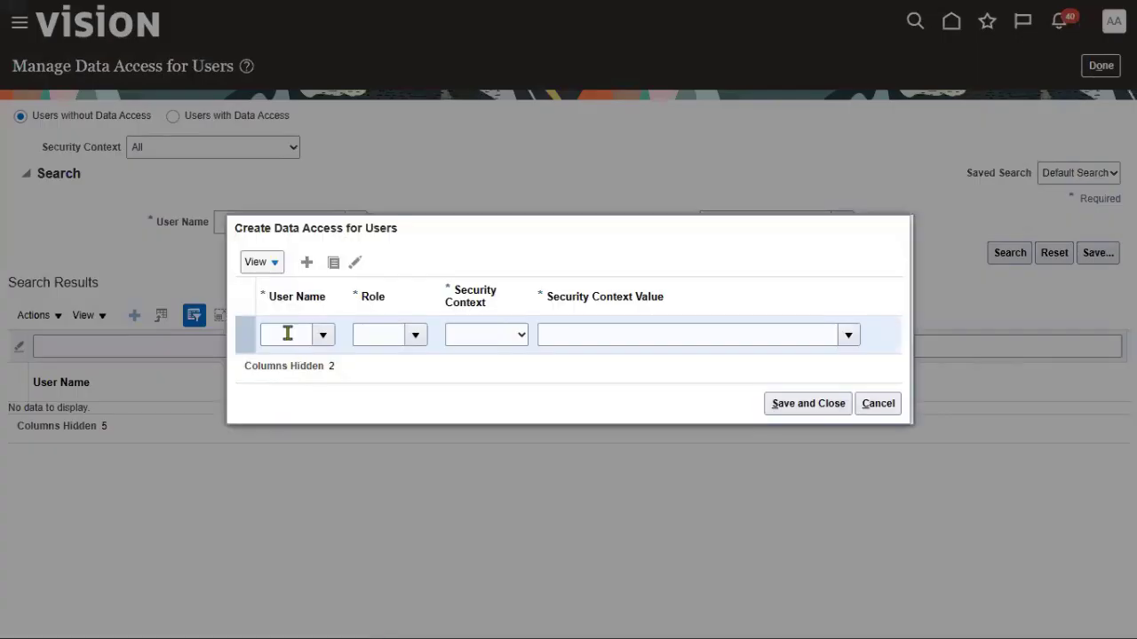
Create a FIN_MANAGER data access row: General Accountant role, Data access set INFOSYS READ ONLY
left_click(287, 333)
type("MANAGER")
key("Tab")
left_click(416, 344)
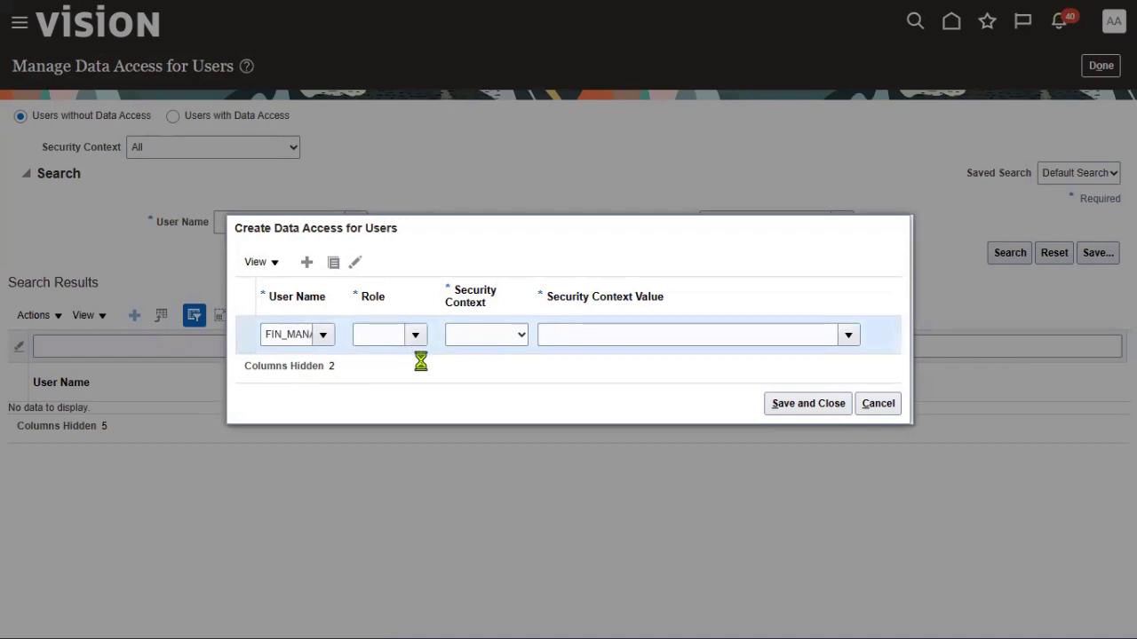
left_click(421, 363)
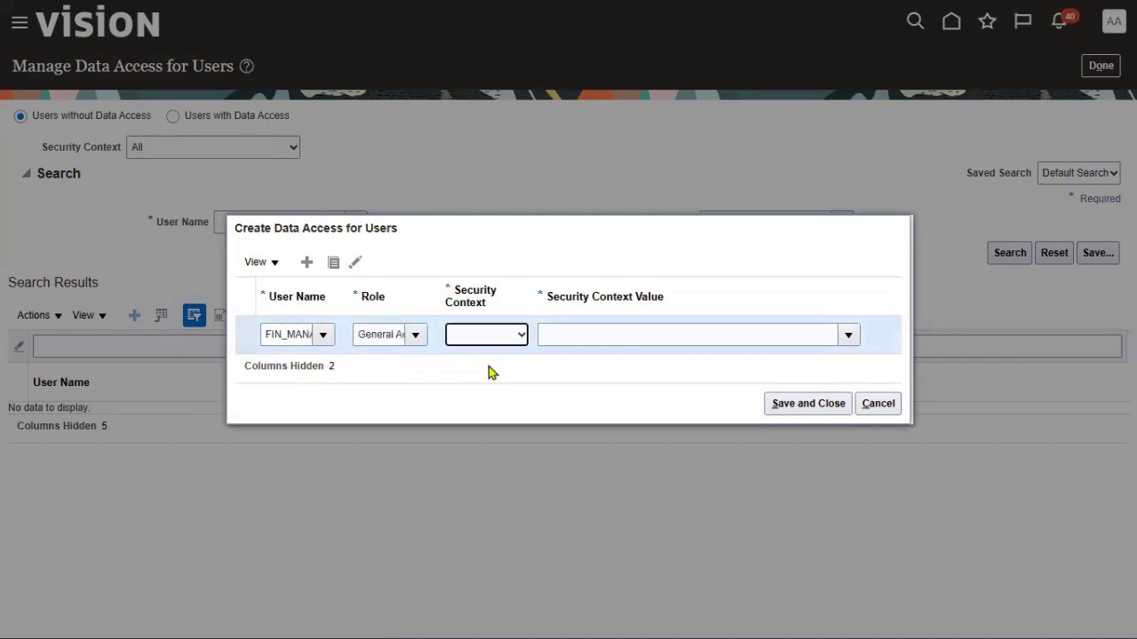
key("Down")
key("Tab")
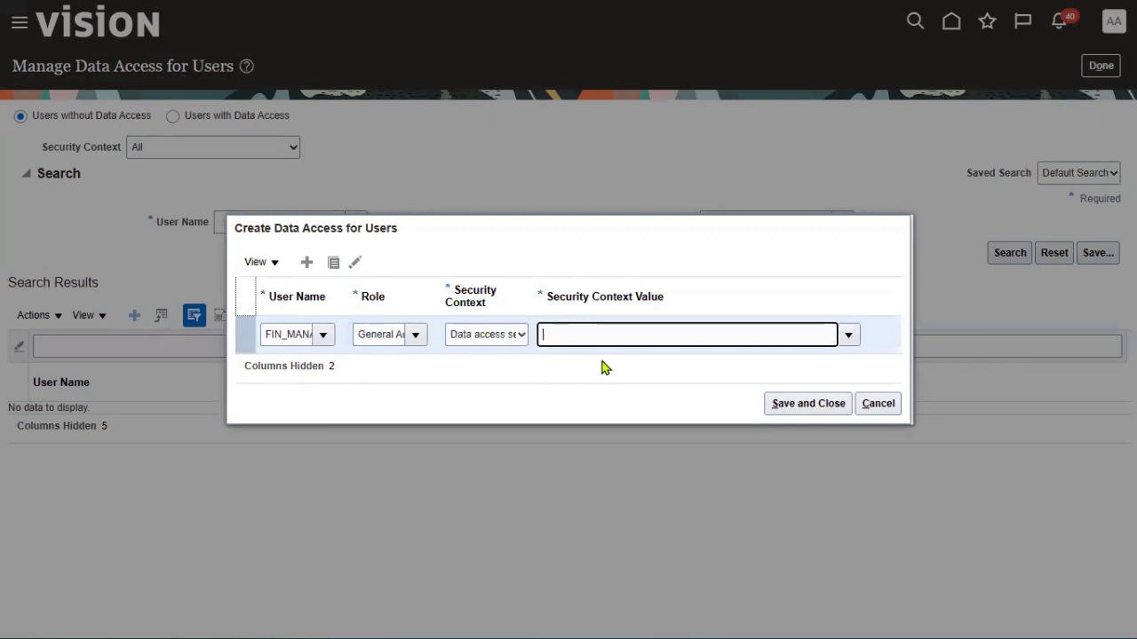
type("INFO")
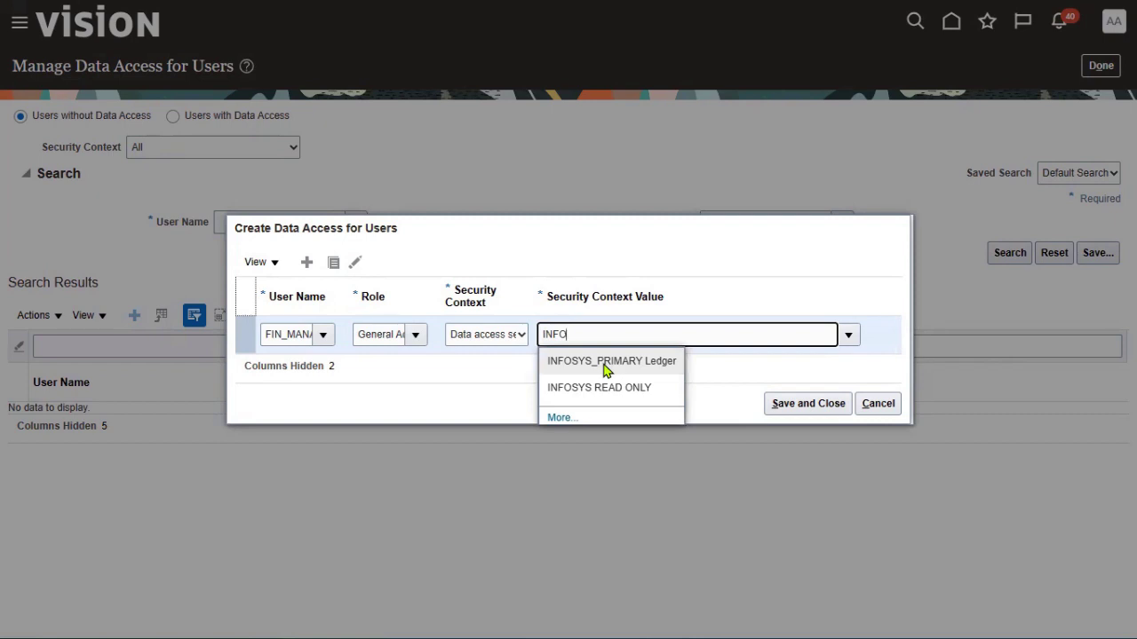
left_click(604, 388)
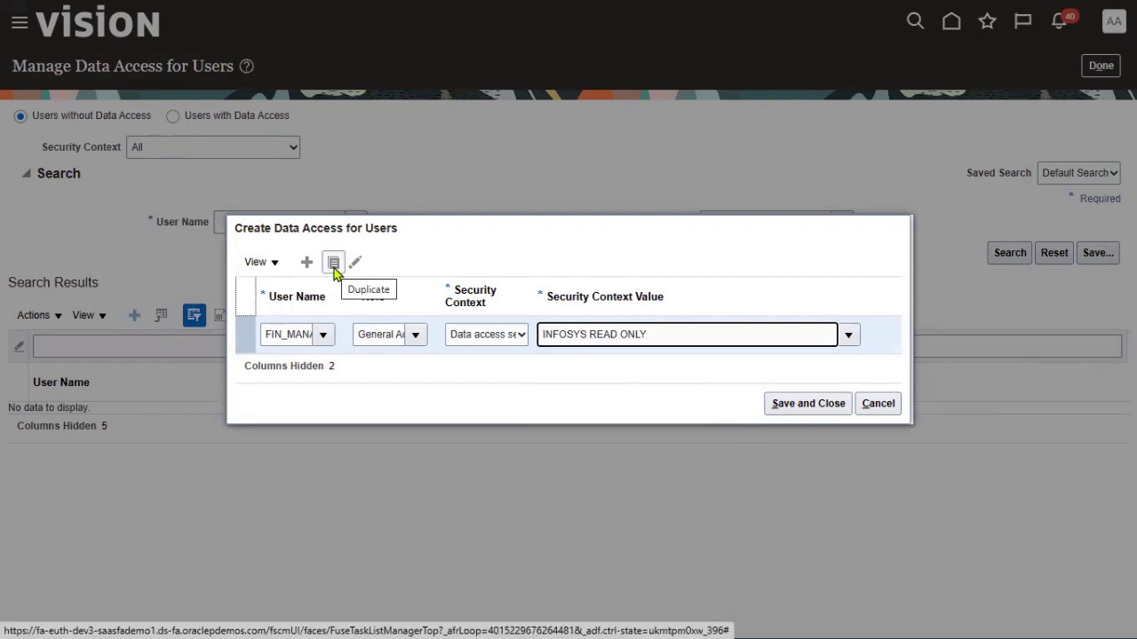
Duplicate the row for General Accounting Manager with INFOSYS READ ONLY, then save and close
left_click(334, 264)
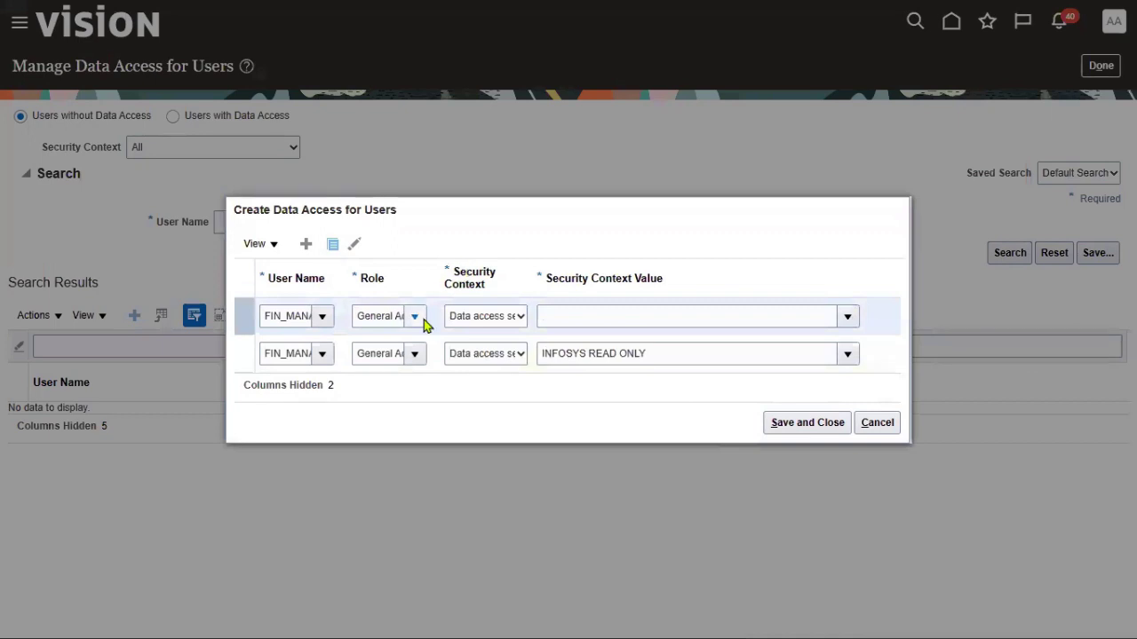
left_click(424, 320)
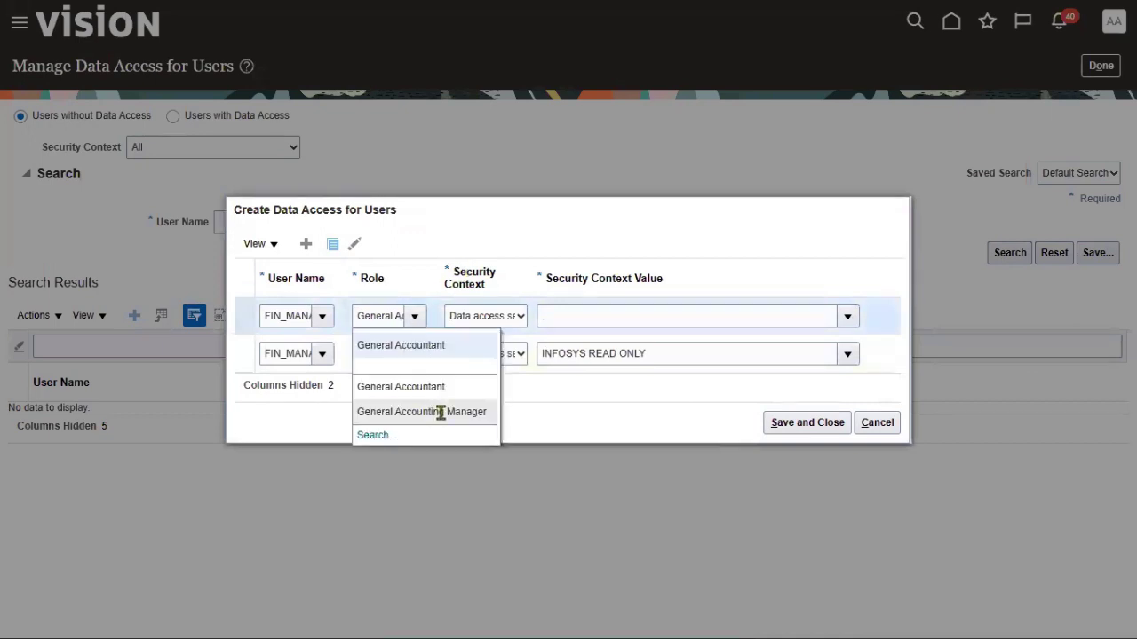
left_click(434, 411)
left_click(515, 322)
left_click(517, 350)
left_click(589, 317)
type("INFOSYS")
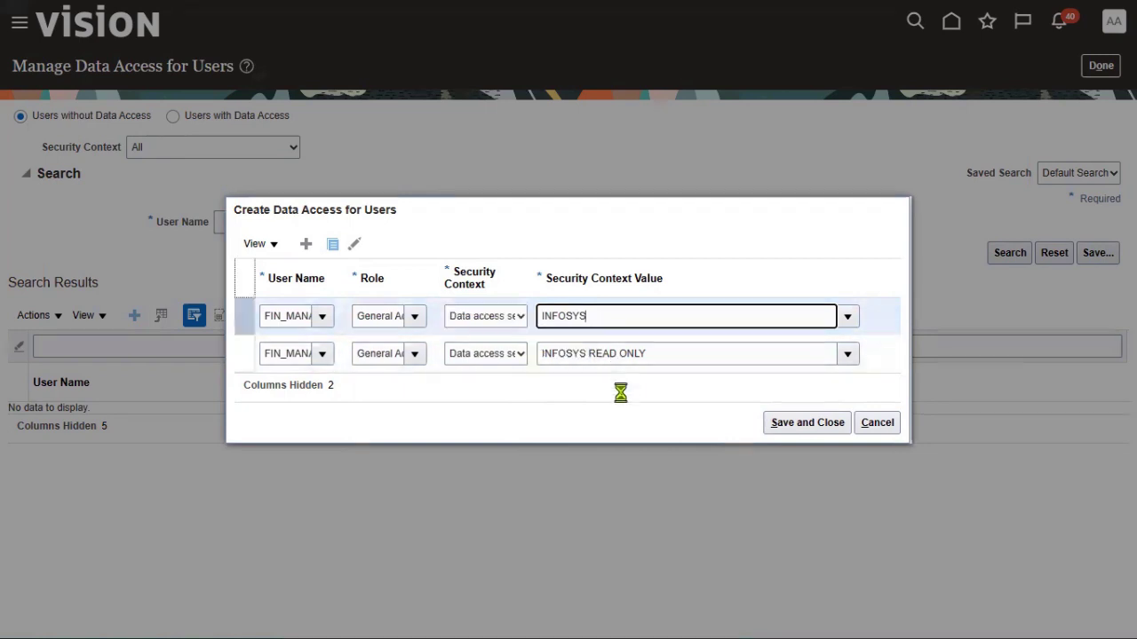
key("BackSpace")
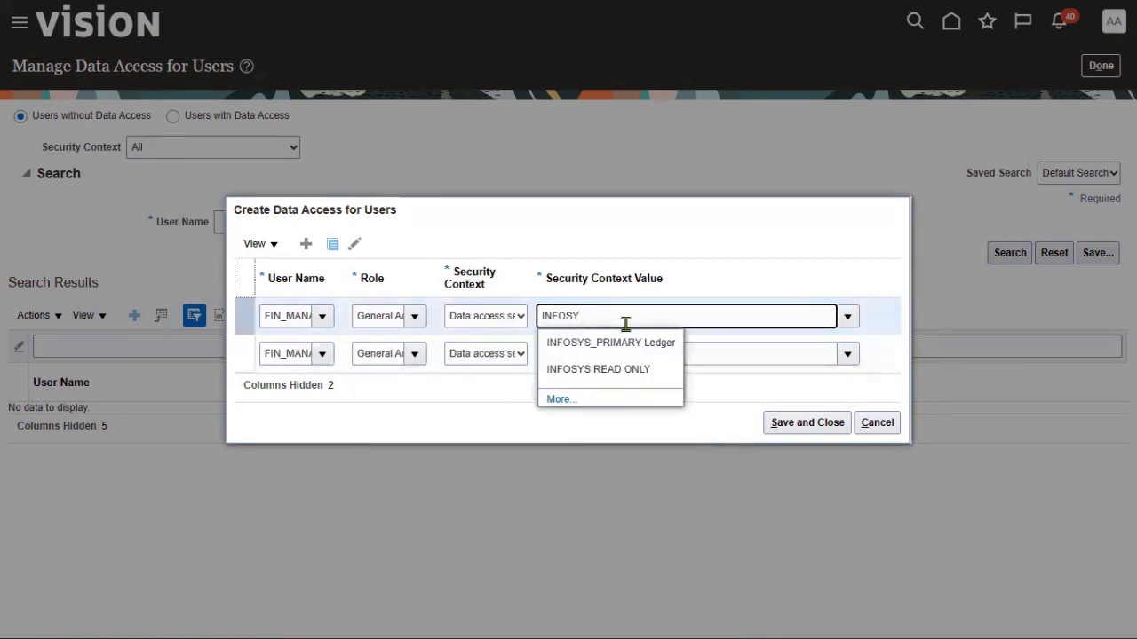
left_click(600, 369)
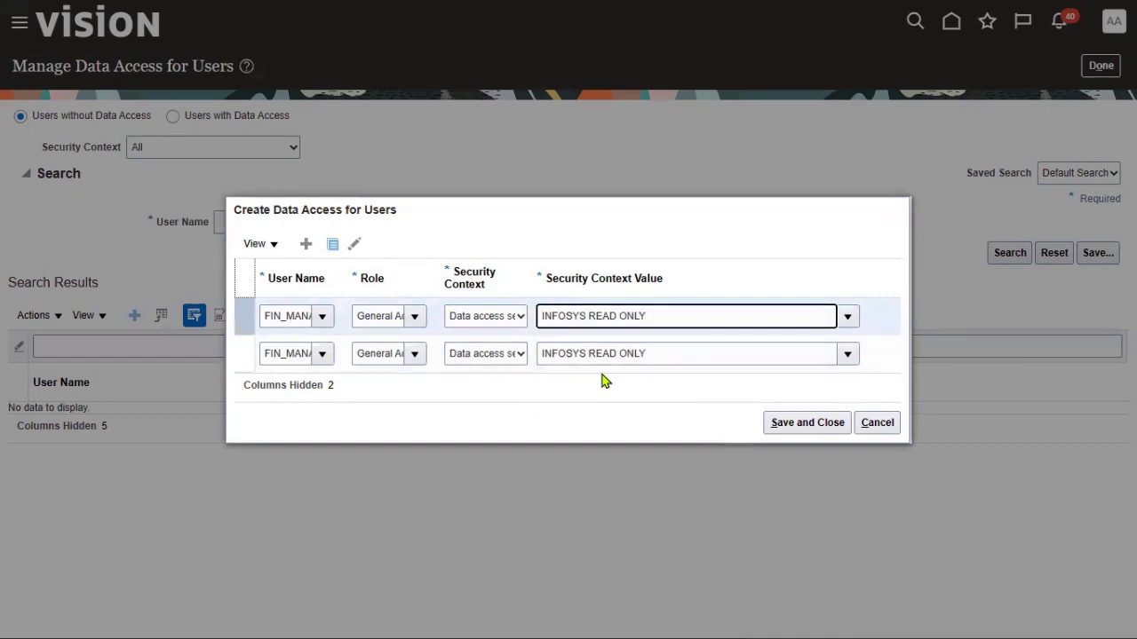
left_click(788, 424)
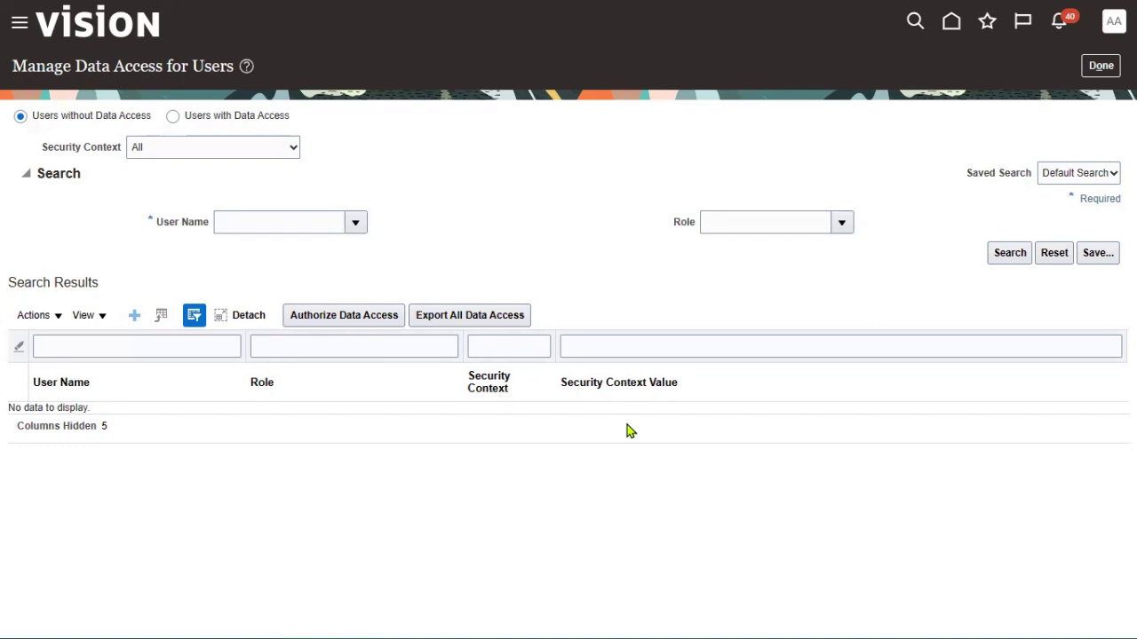
Submit the User and Roles Synchronization Process from Initial Users and acknowledge the confirmation
left_click(1100, 66)
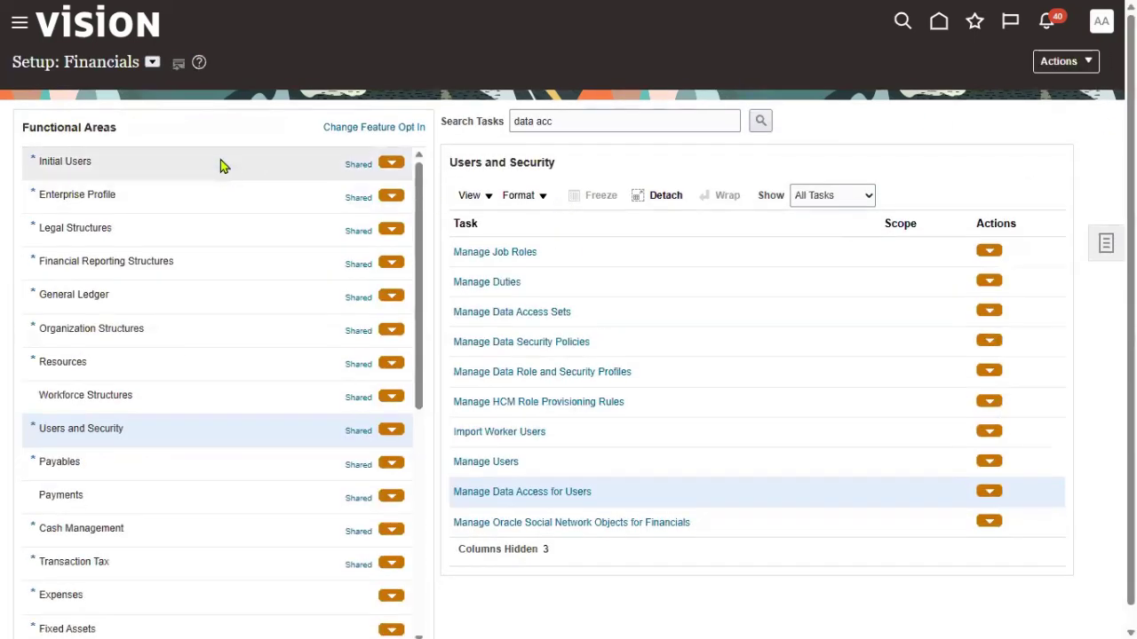
left_click(222, 164)
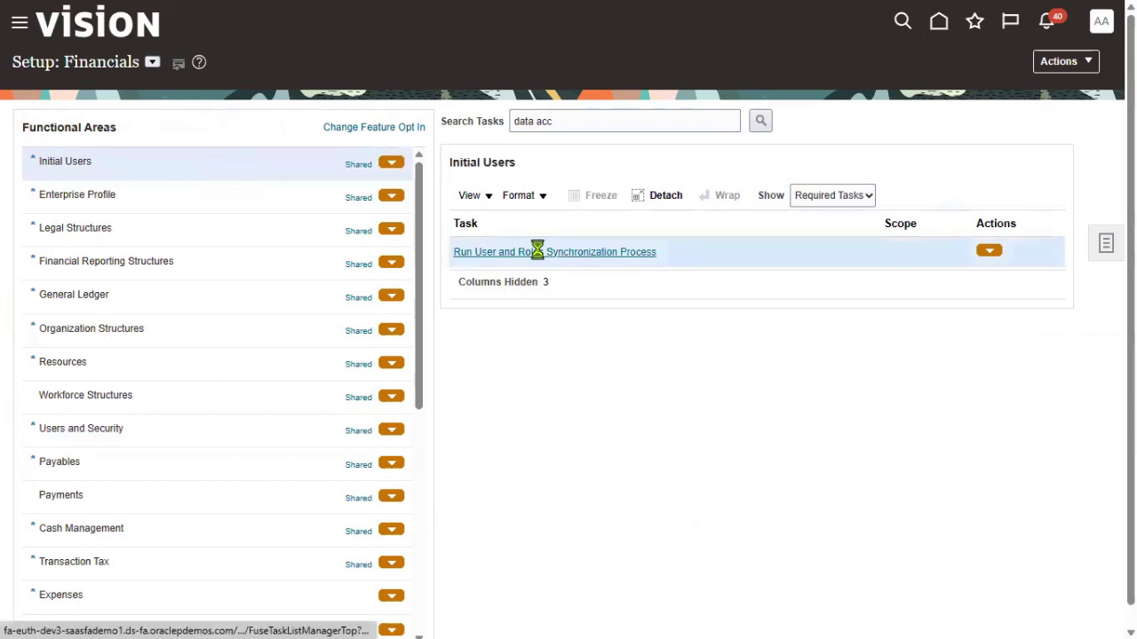
left_click(536, 252)
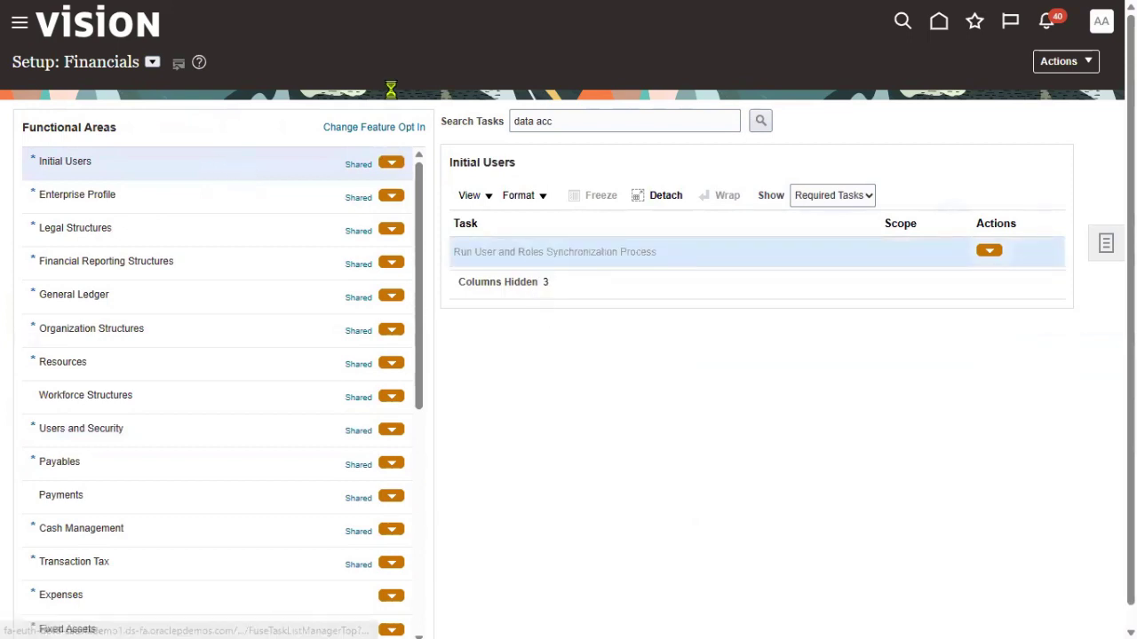
left_click(1026, 80)
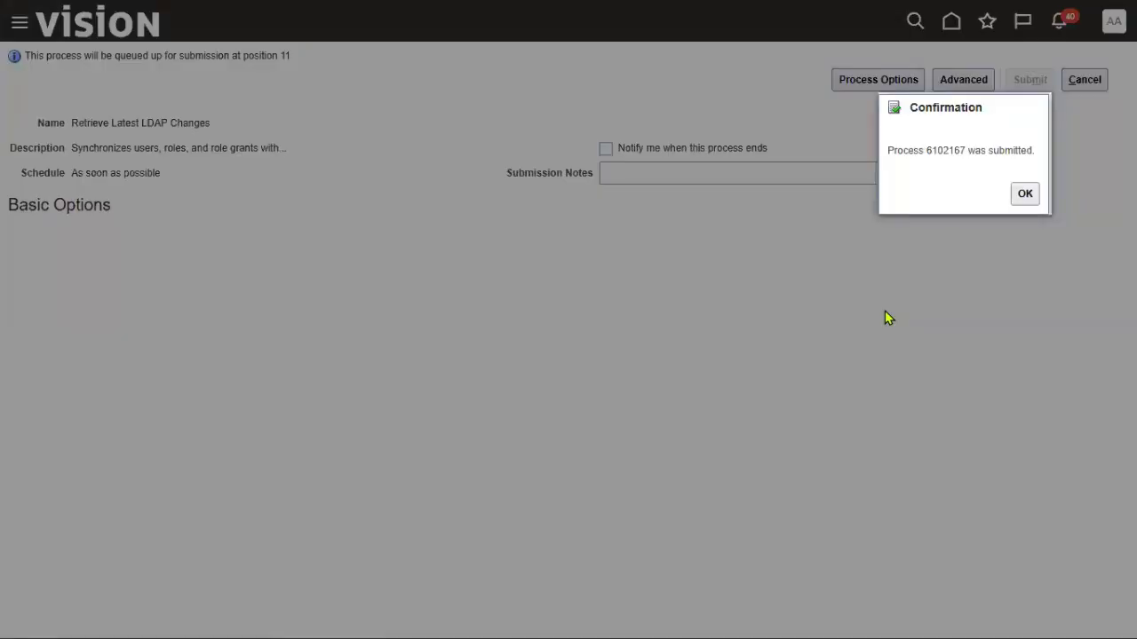
left_click(1025, 194)
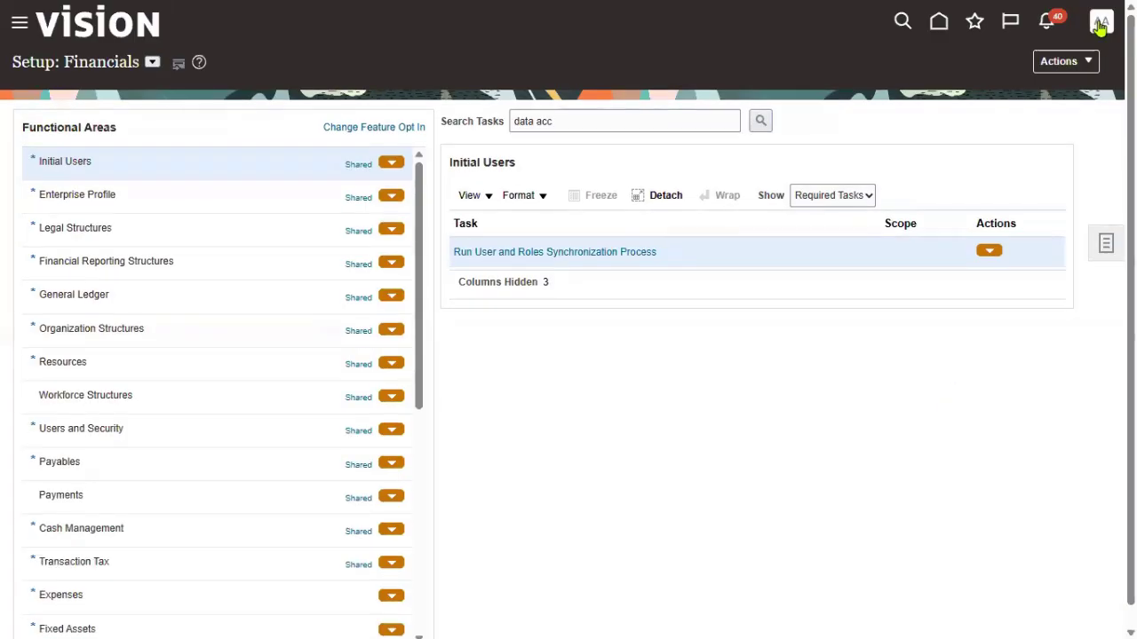
left_click(1099, 26)
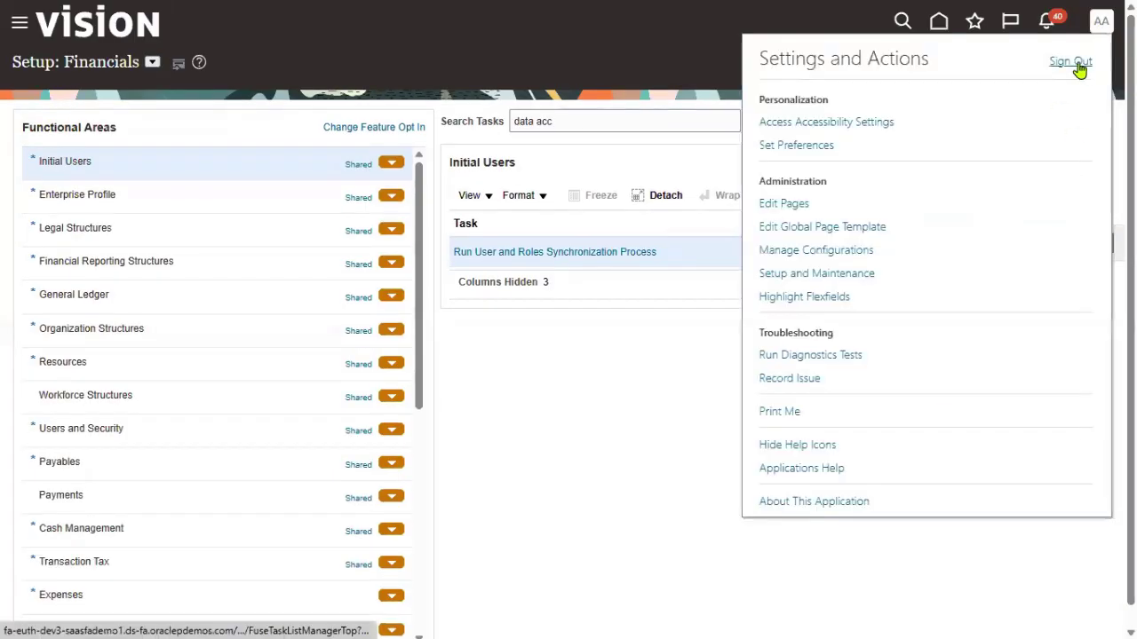
Confirm sign-out, then sign in with the pasted FIN_MANAGER user ID and its password
left_click(892, 380)
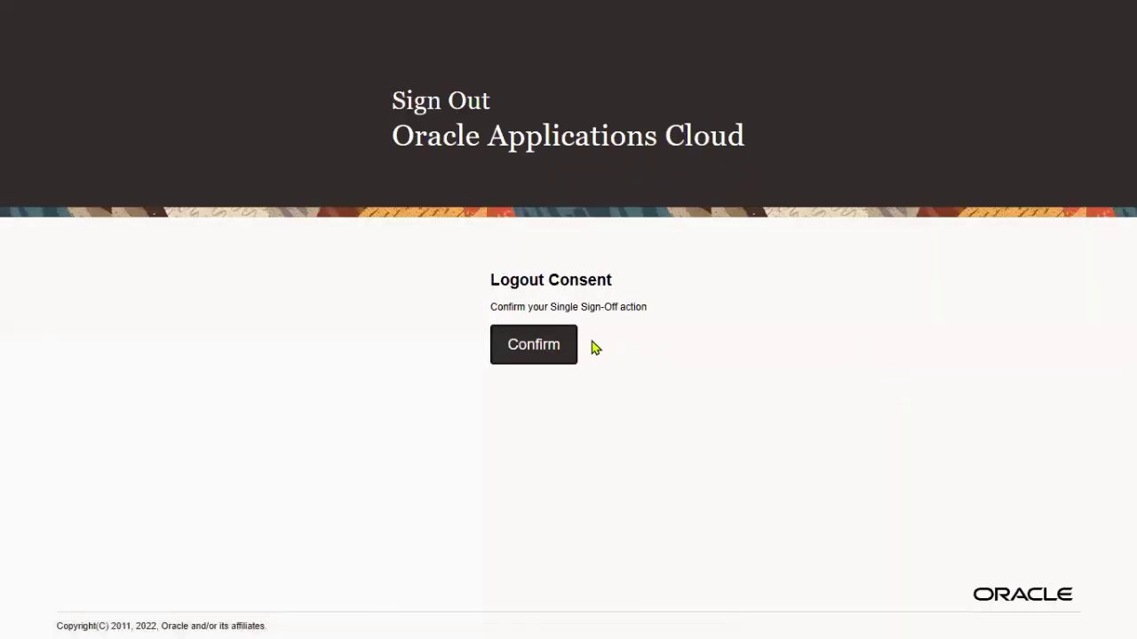
left_click(546, 351)
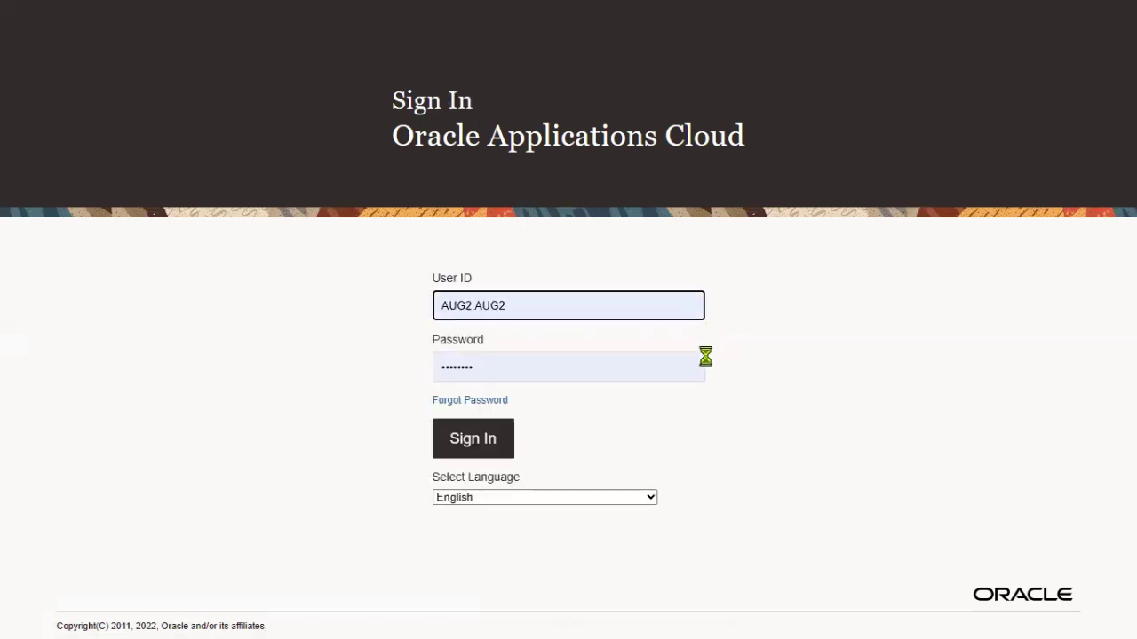
double_click(578, 302)
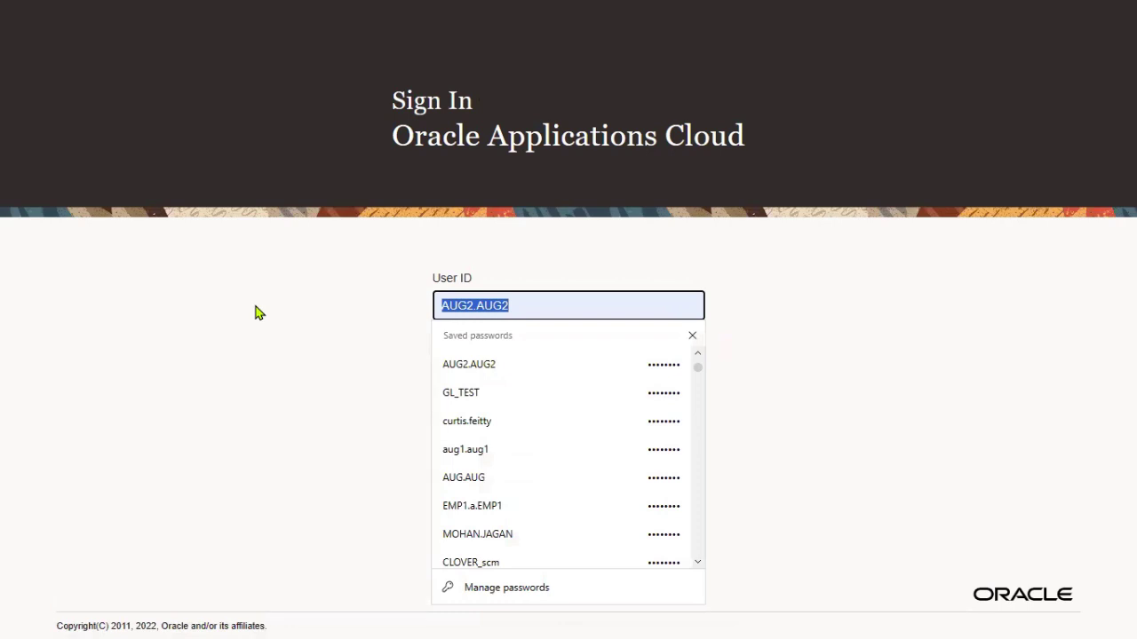
key("ctrl+v")
key("Tab")
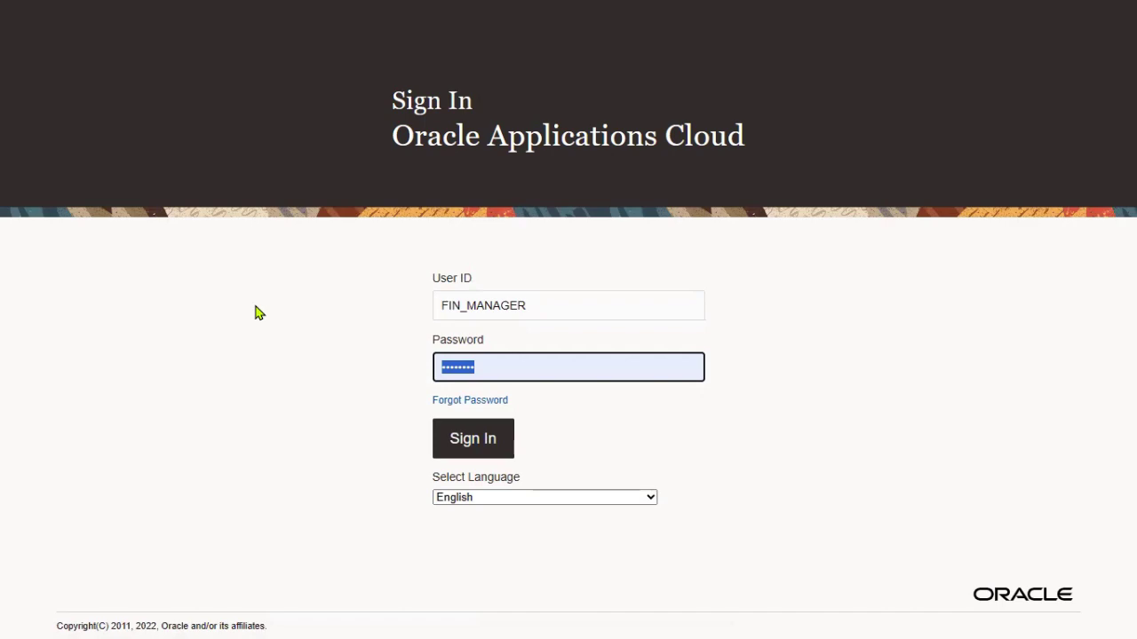
key("Return")
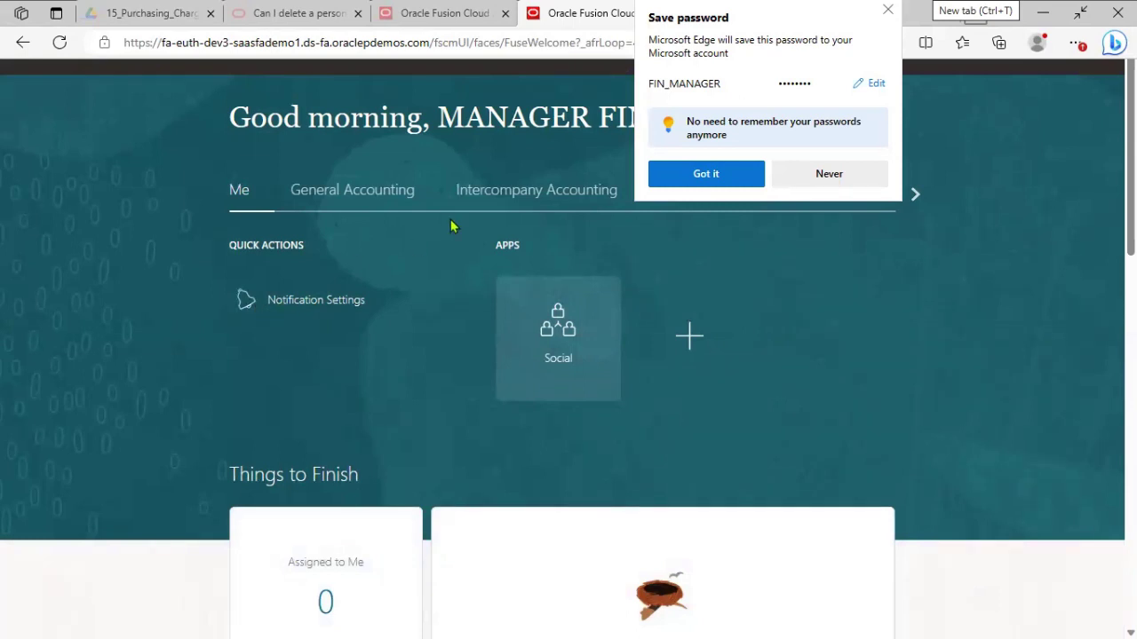
Go full screen, dismiss the password prompt, and open Manage Journals from General Accounting > Journals
key("F11")
left_click(690, 241)
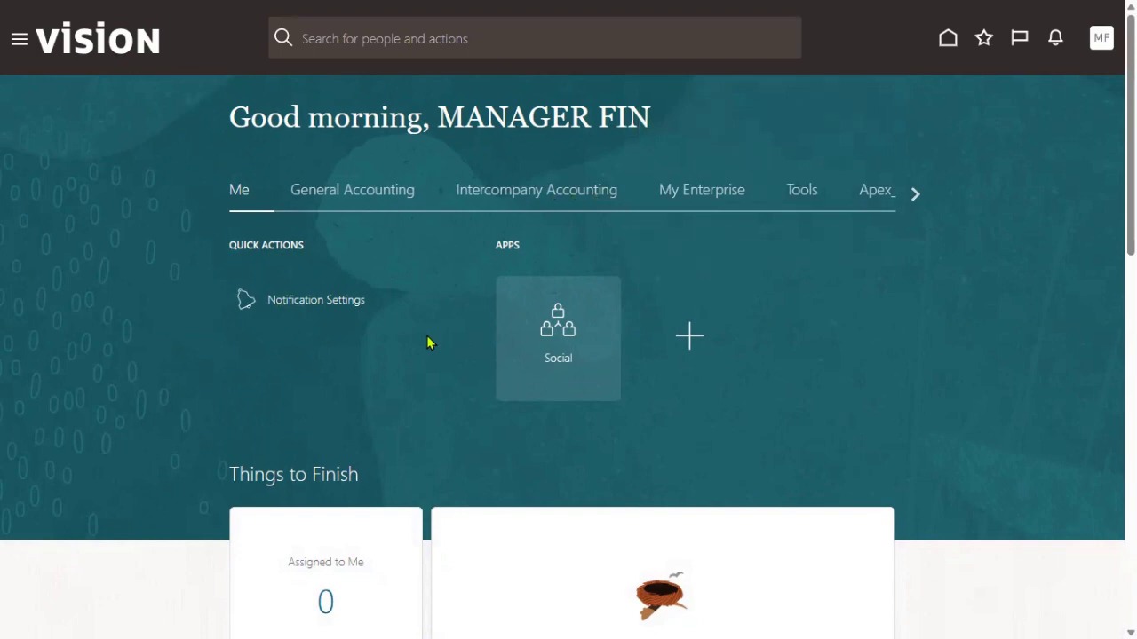
left_click(359, 194)
left_click(701, 332)
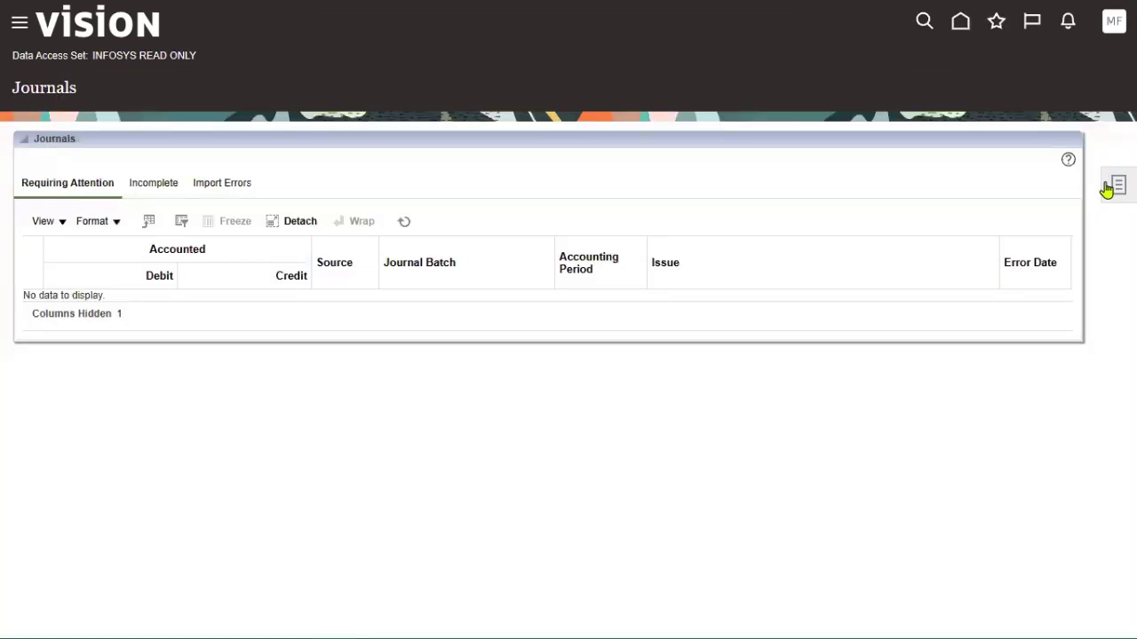
left_click(1107, 190)
left_click(1017, 78)
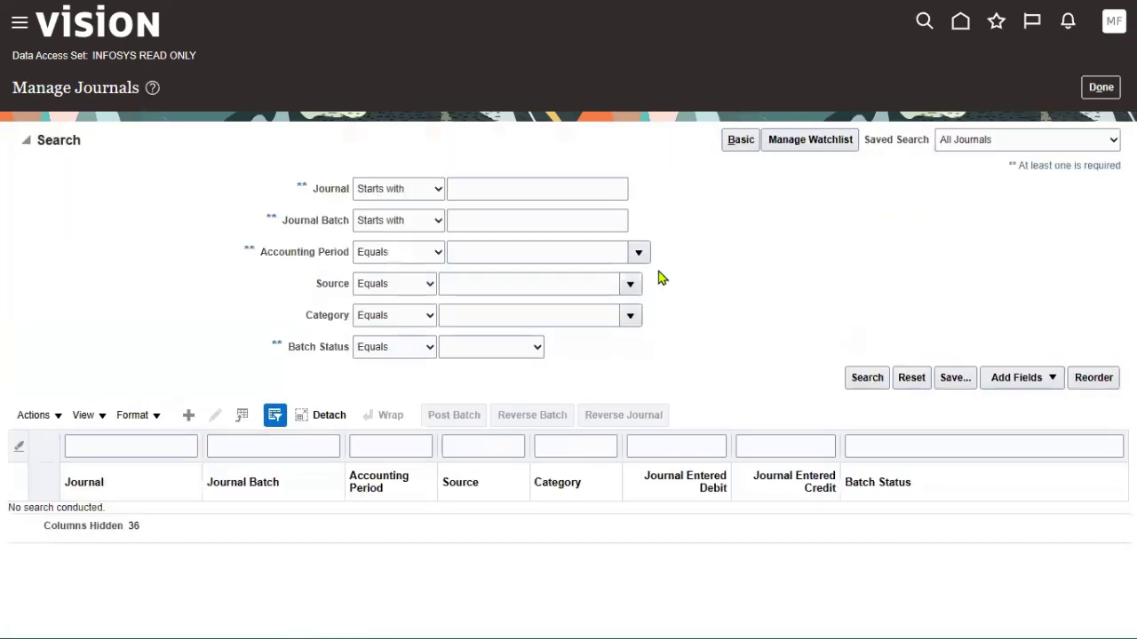
Search journals for accounting period Aug-23 under INFOSYS READ ONLY, then return
left_click_drag(93, 55, 195, 55)
left_click(638, 253)
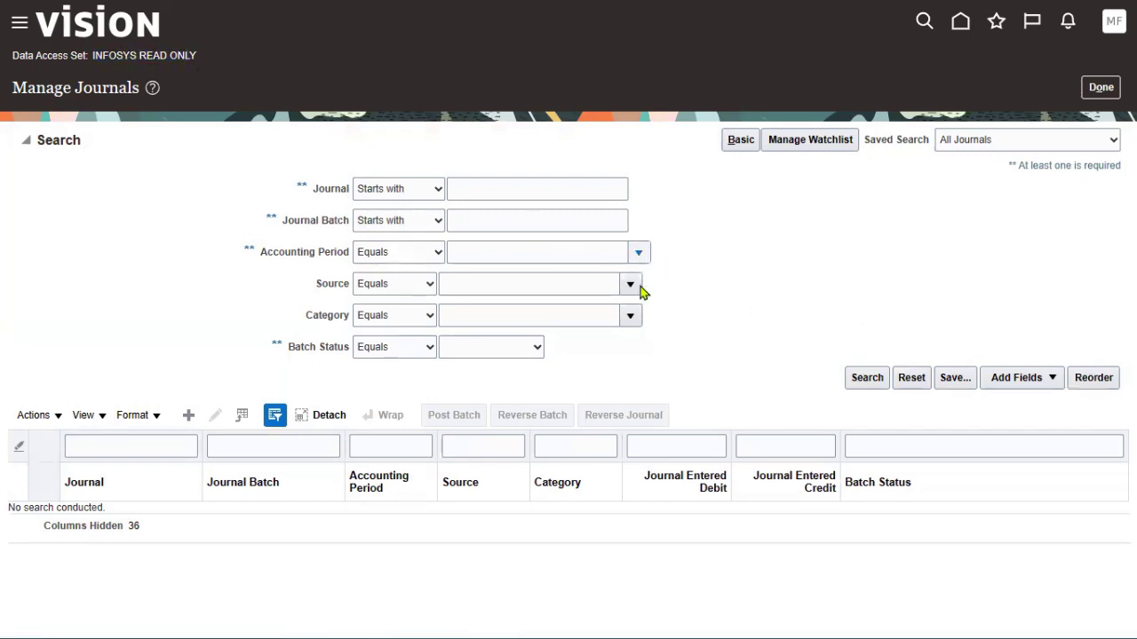
left_click(520, 334)
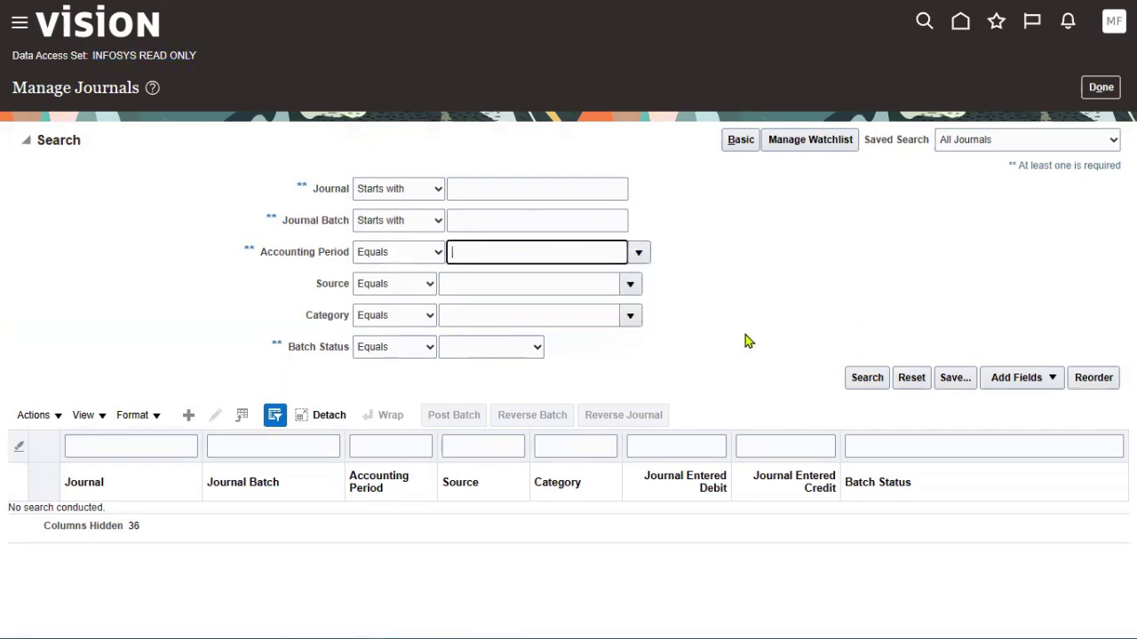
left_click(867, 377)
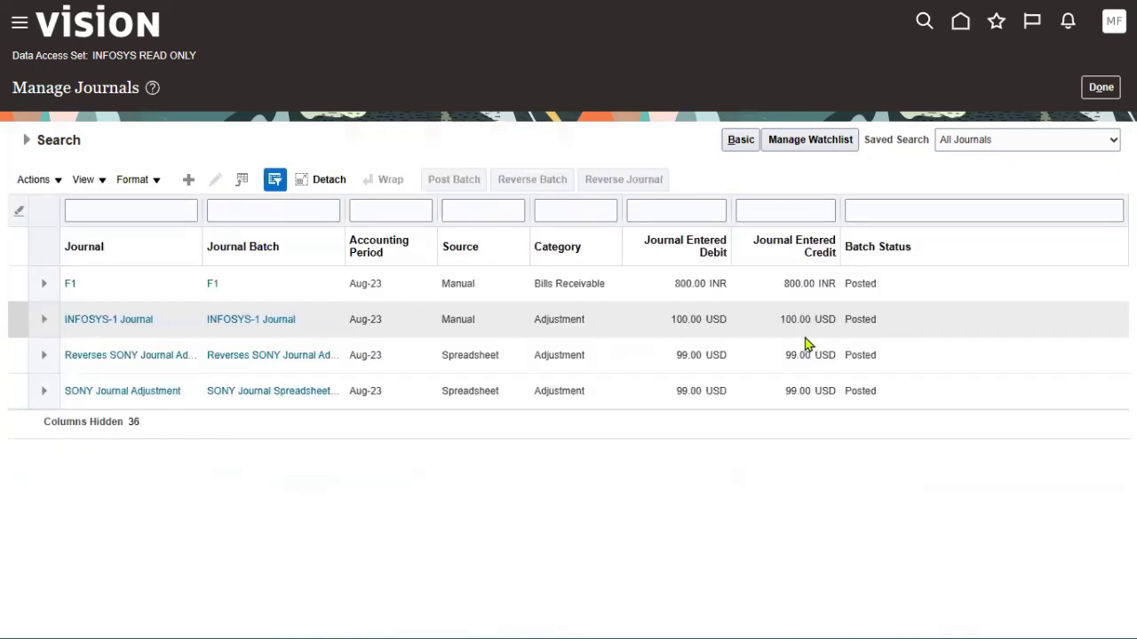
left_click(1101, 87)
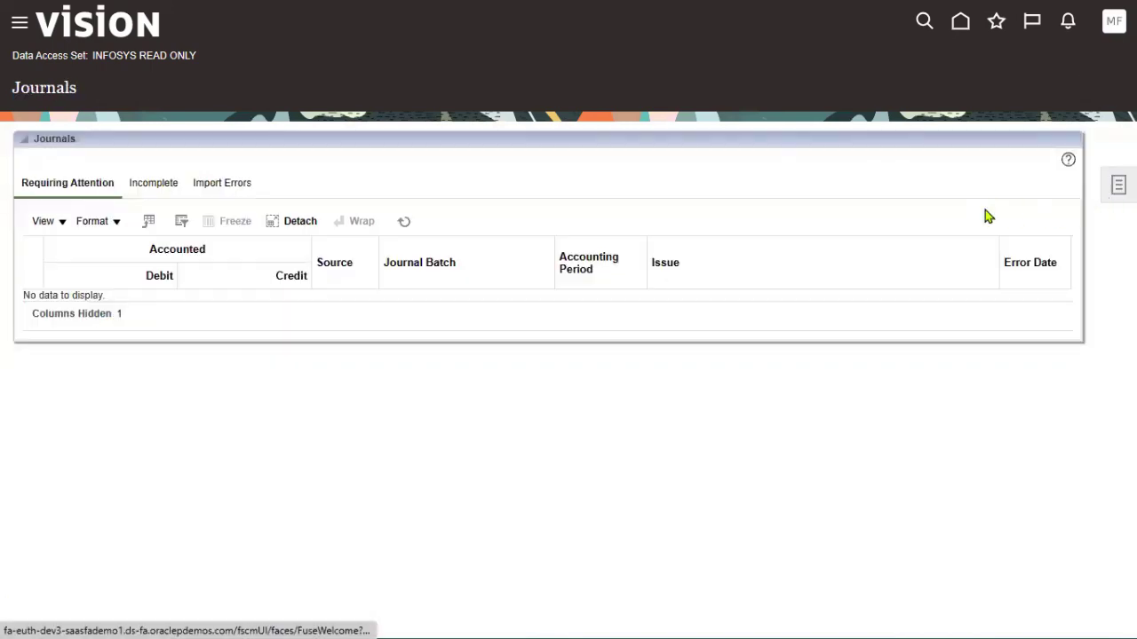
Start a new journal and check the Ledger and Accounting Period fields, which offer no choices
left_click(1112, 186)
left_click(1030, 98)
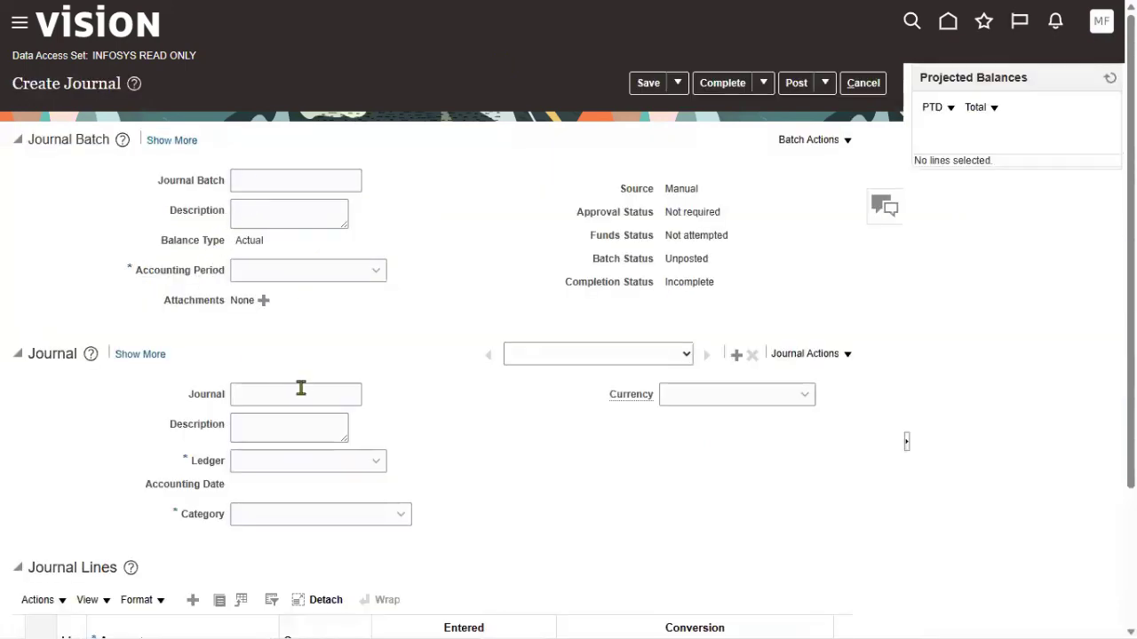
left_click(321, 462)
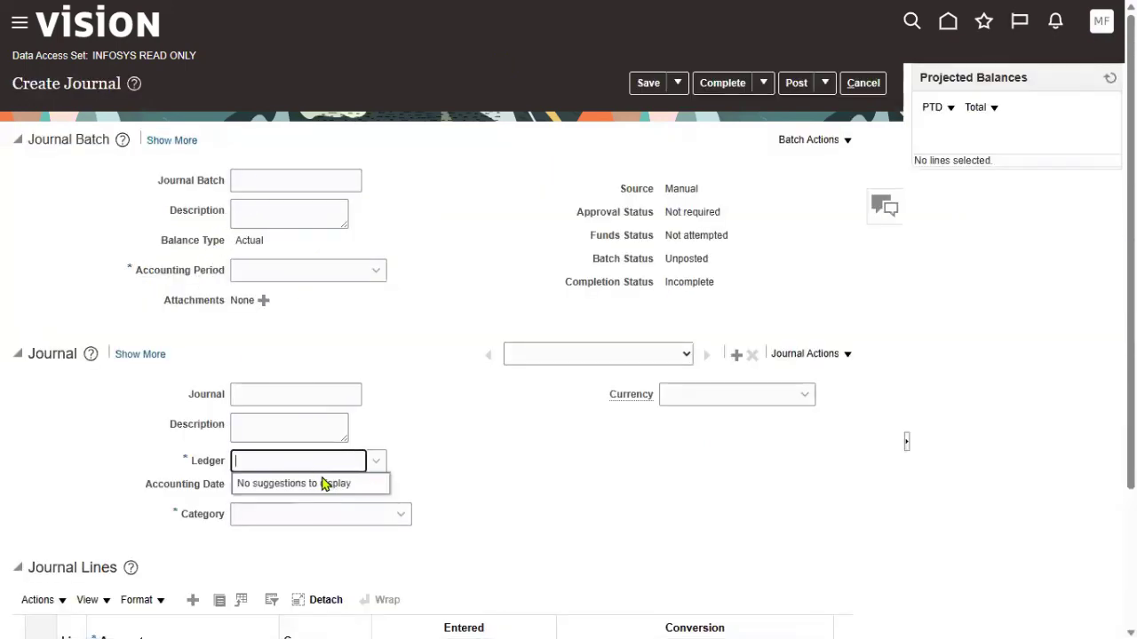
left_click(337, 271)
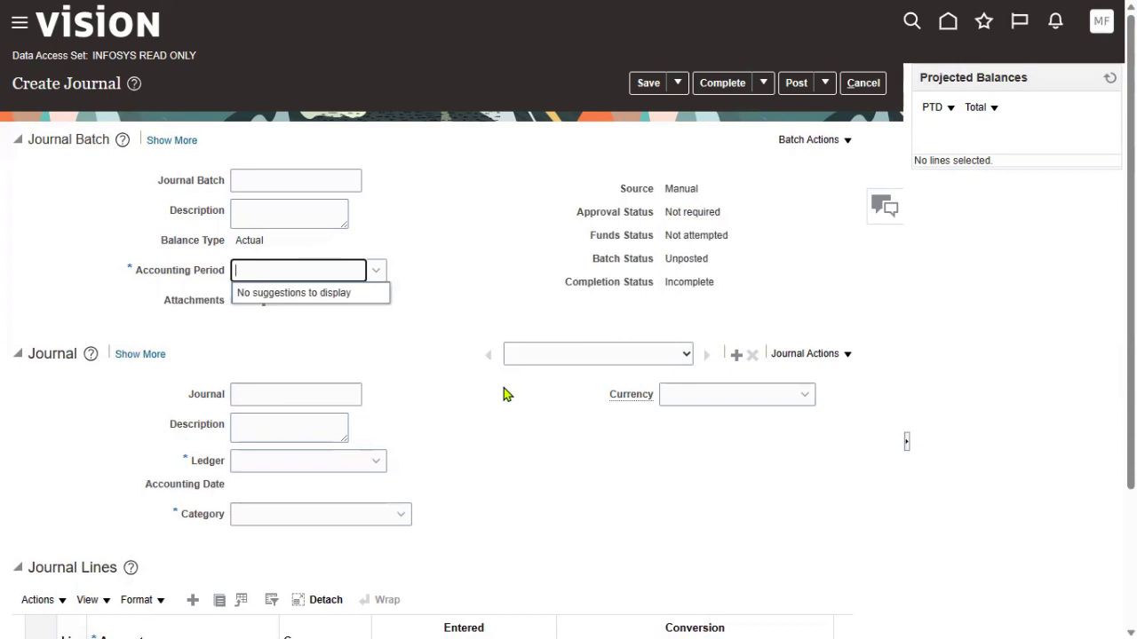
left_click(1102, 22)
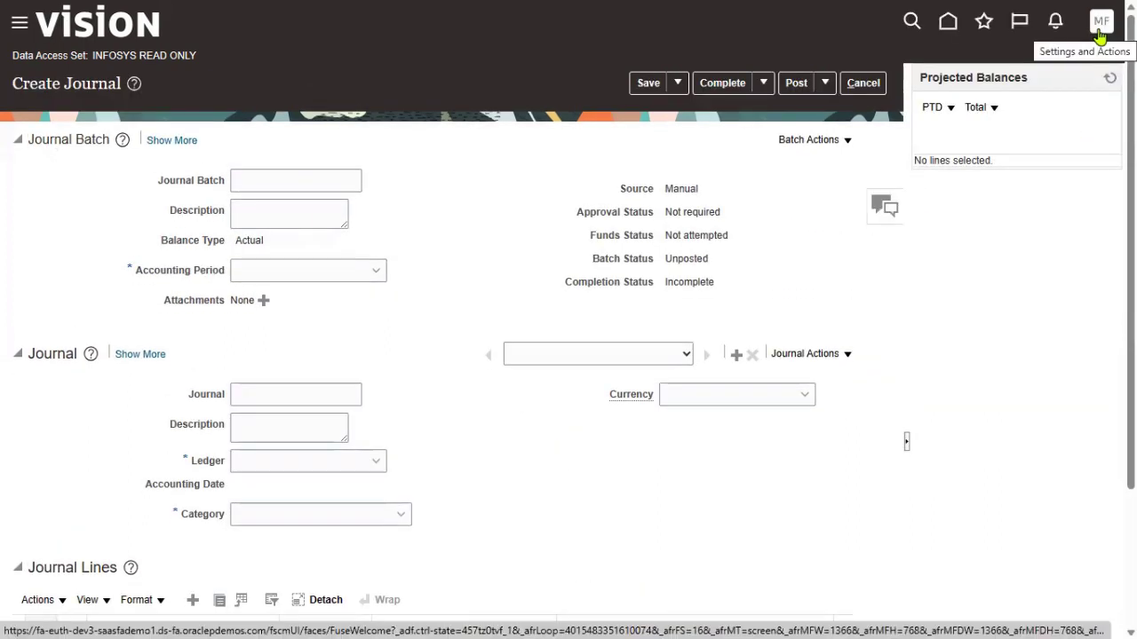
Sign out, discarding the unsaved journal and confirming the single sign-off
left_click(1099, 36)
left_click(1071, 62)
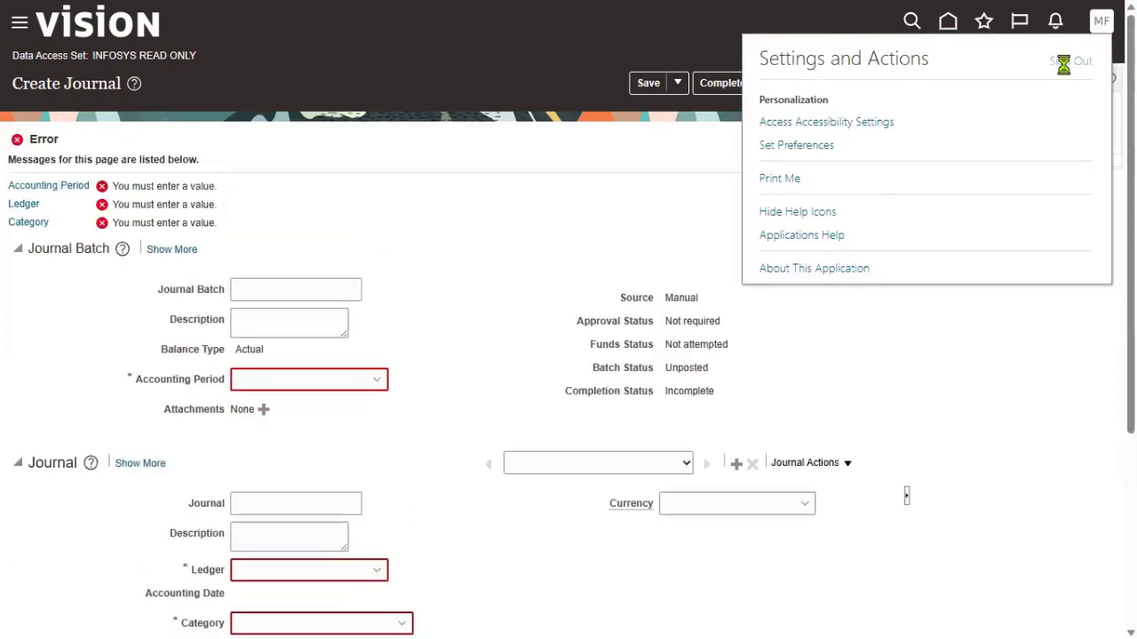
left_click(853, 83)
left_click(784, 345)
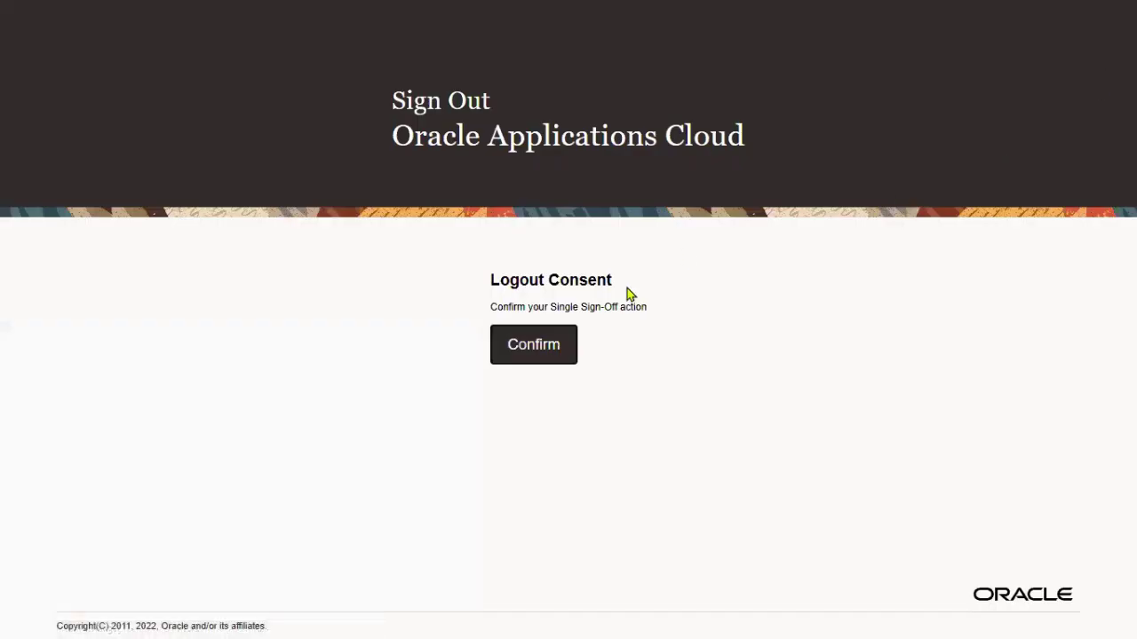
left_click(560, 346)
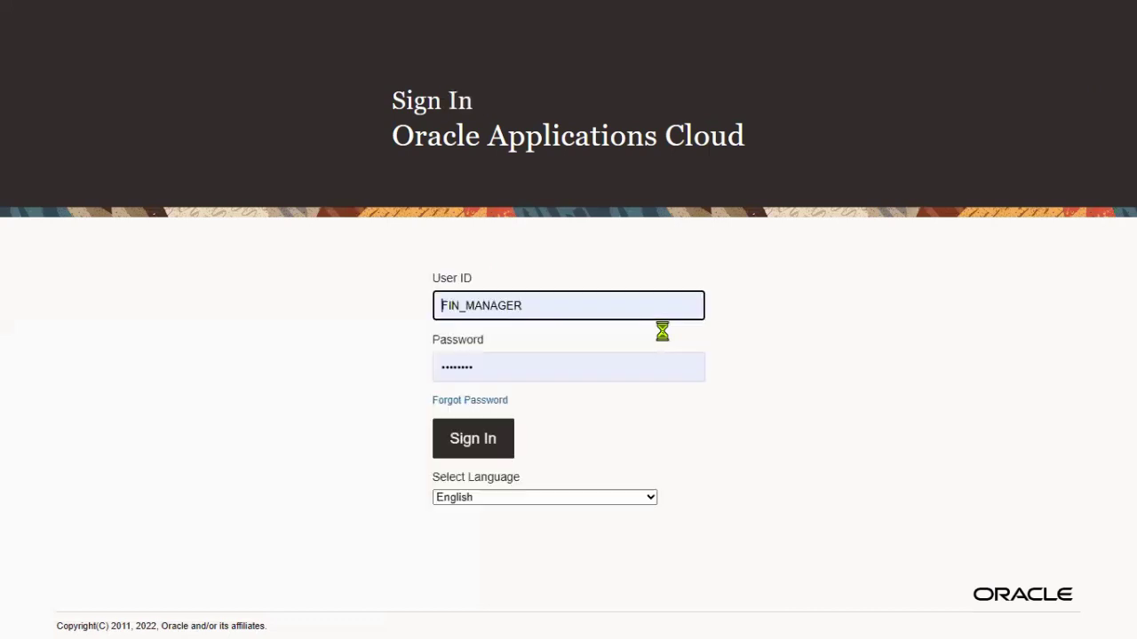
Sign back in using a saved user's credentials
left_click_drag(602, 310, 332, 308)
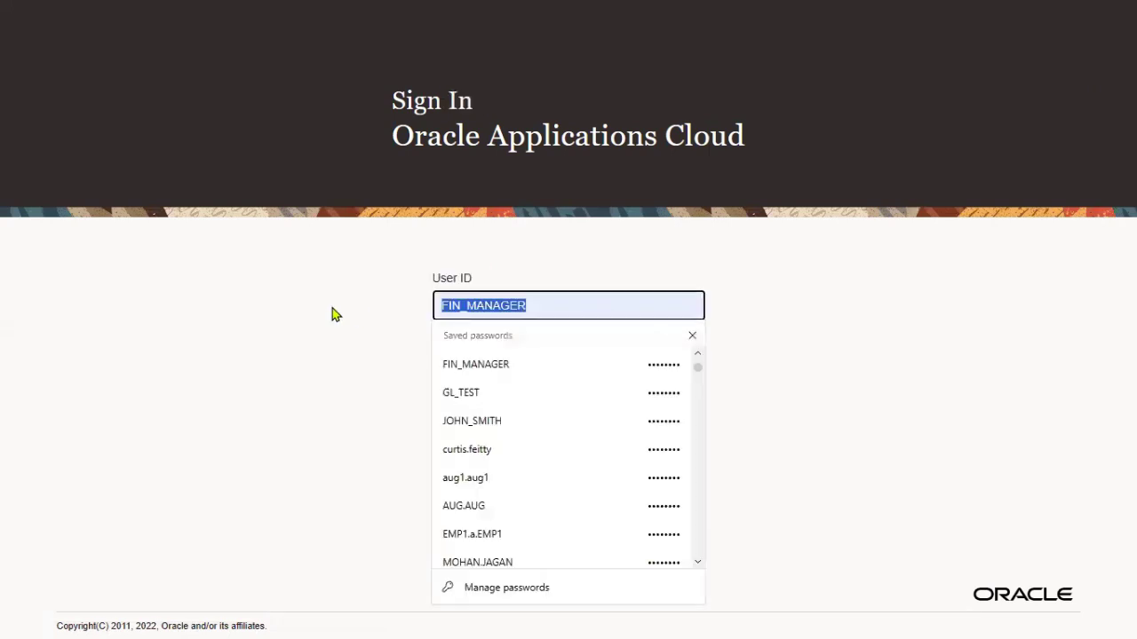
type("AUG2.AUG2")
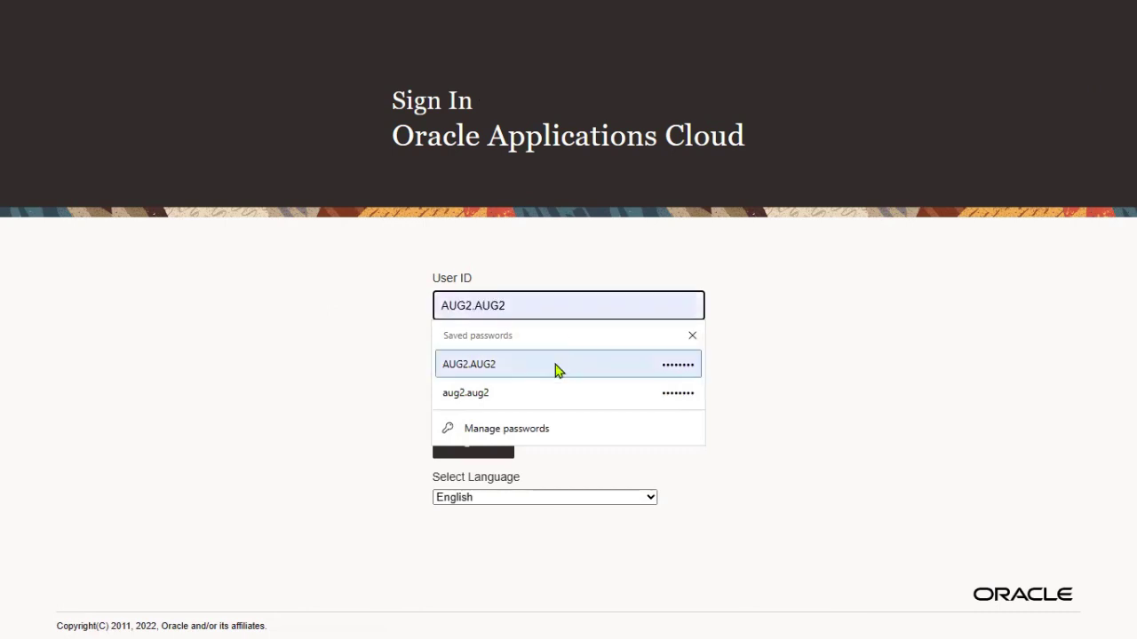
left_click(557, 366)
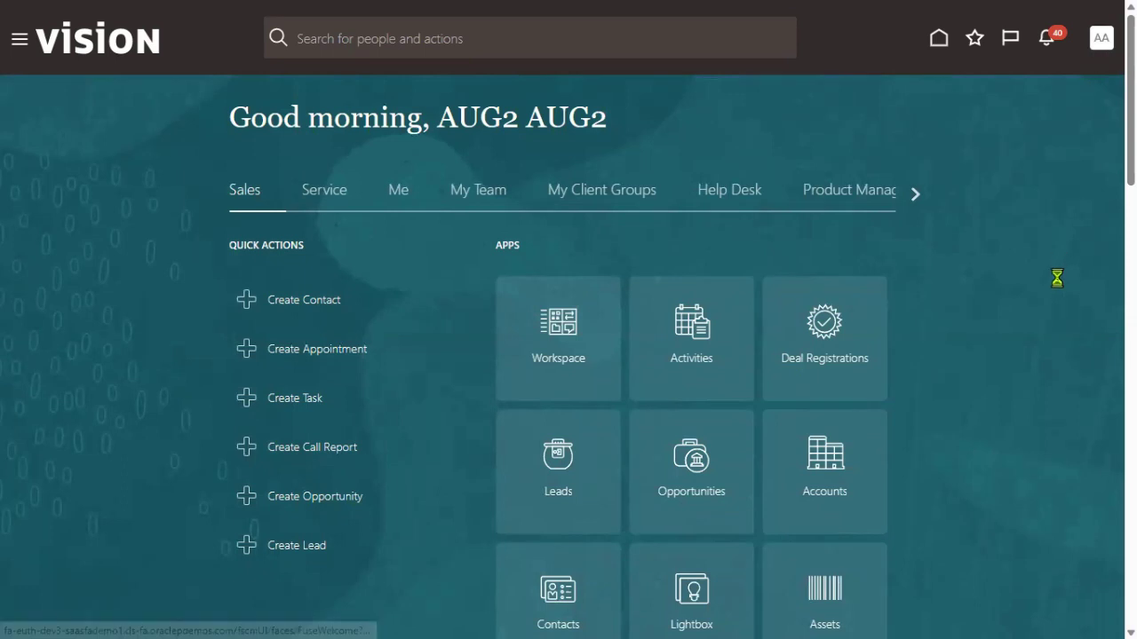
From Setup: Financials, search tasks for 'data acc' and open Manage Data Access Sets
left_click(831, 292)
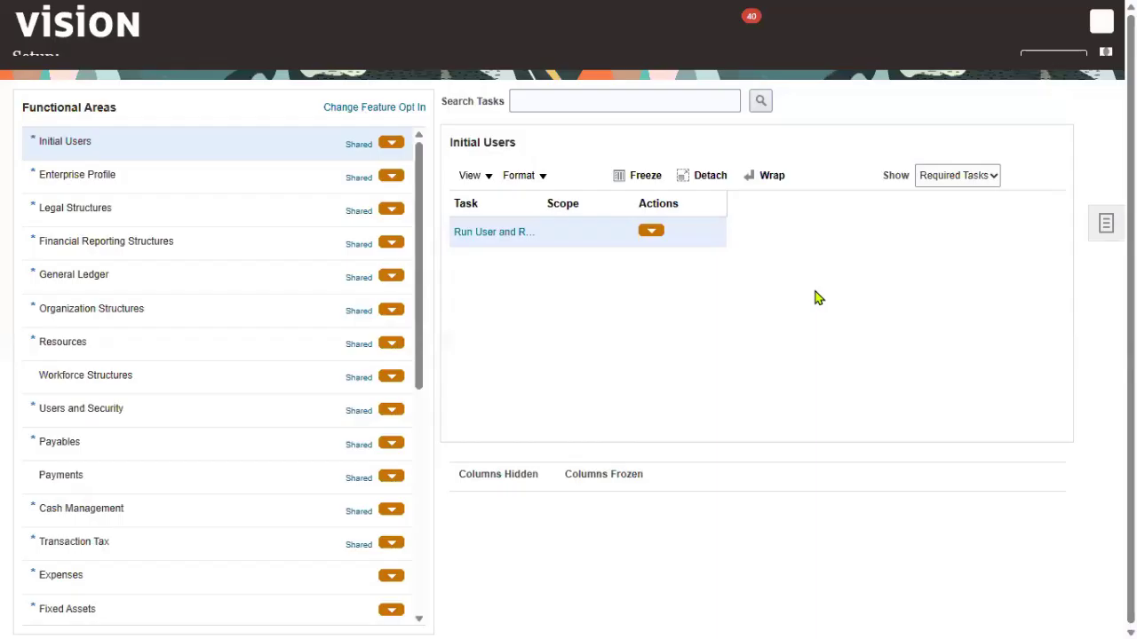
left_click(569, 116)
type("data acc")
key("Return")
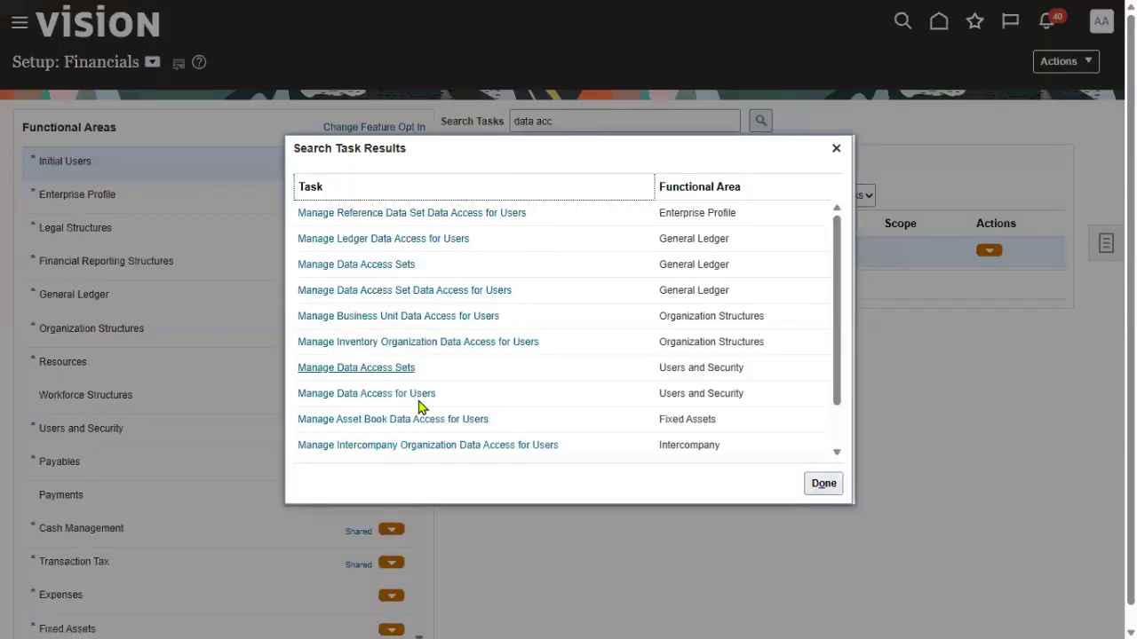
left_click(374, 267)
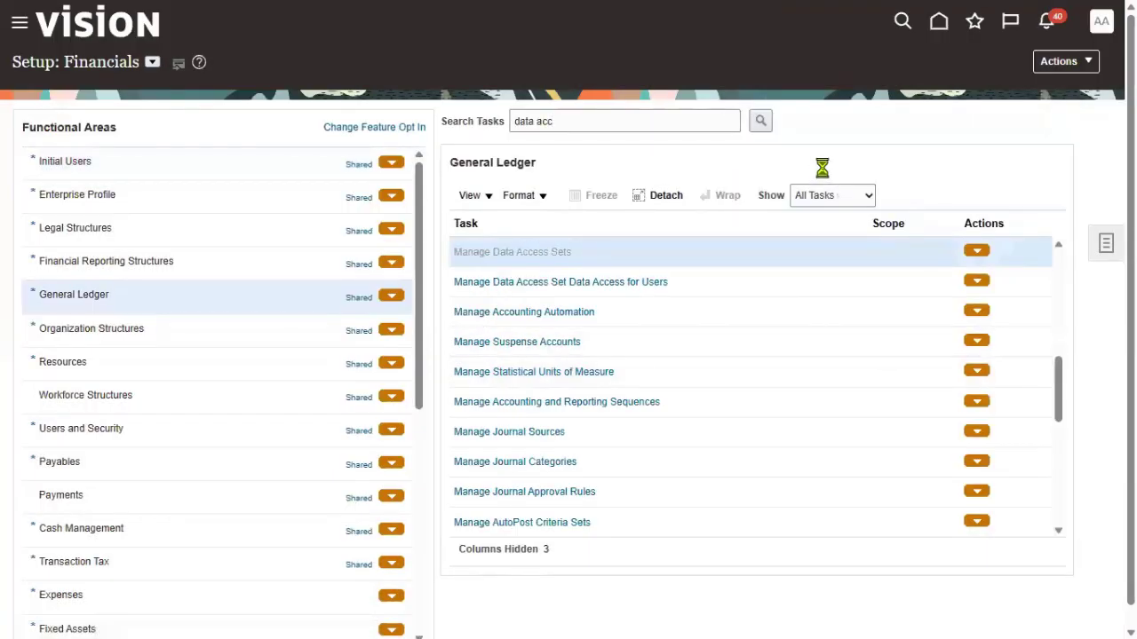
Filter the data access sets by name 'INF' and start a new blank data access set
left_click(119, 150)
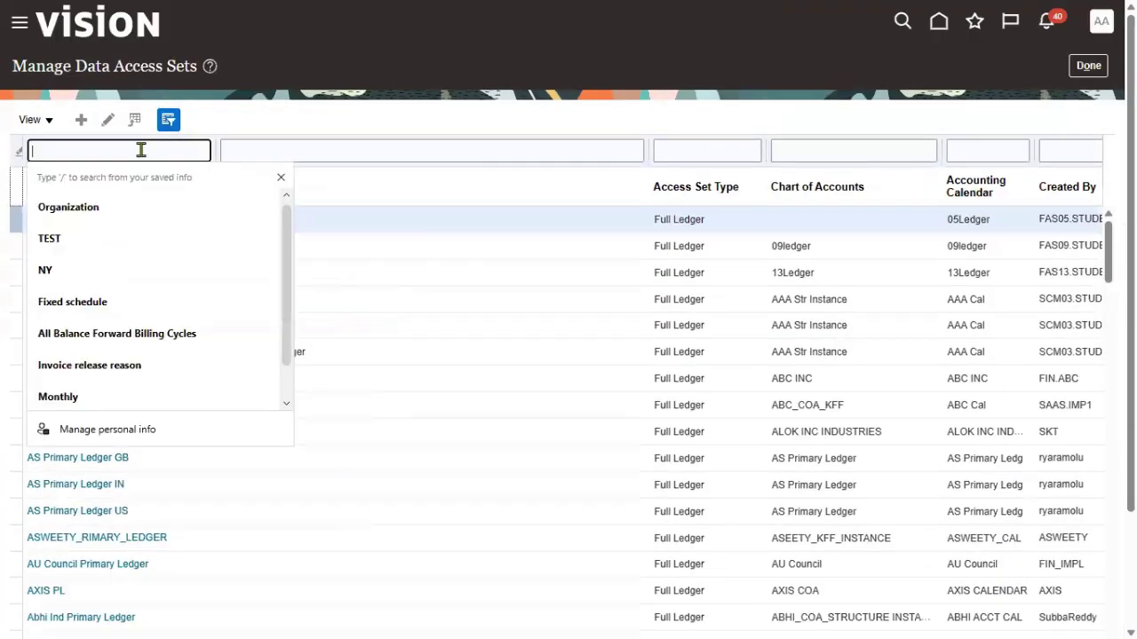
type("INFOSYS")
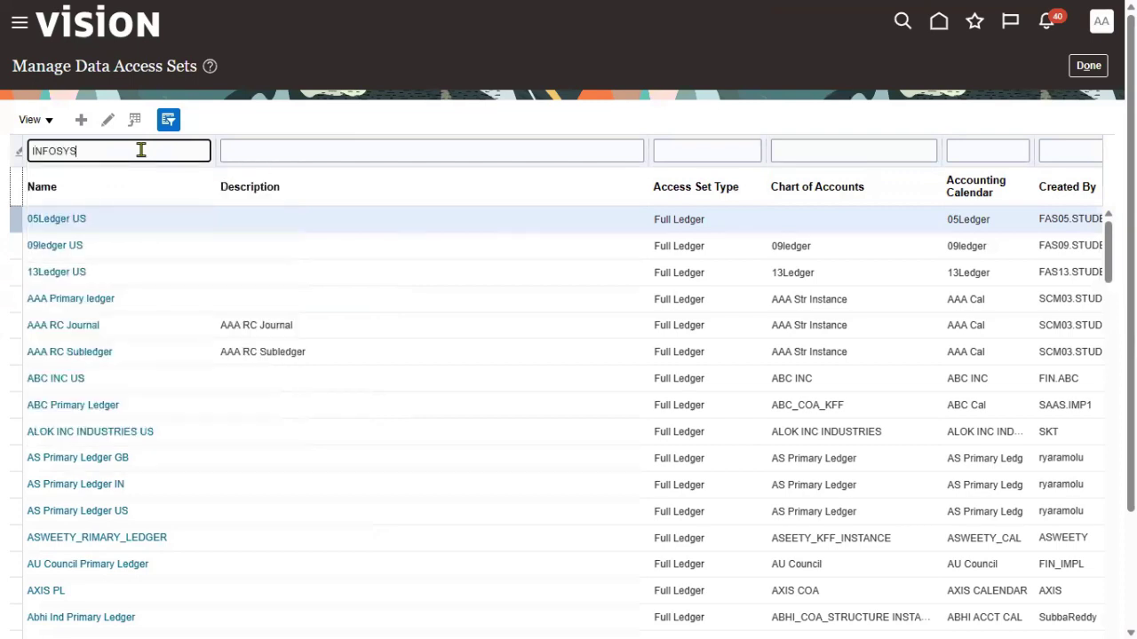
key("Return")
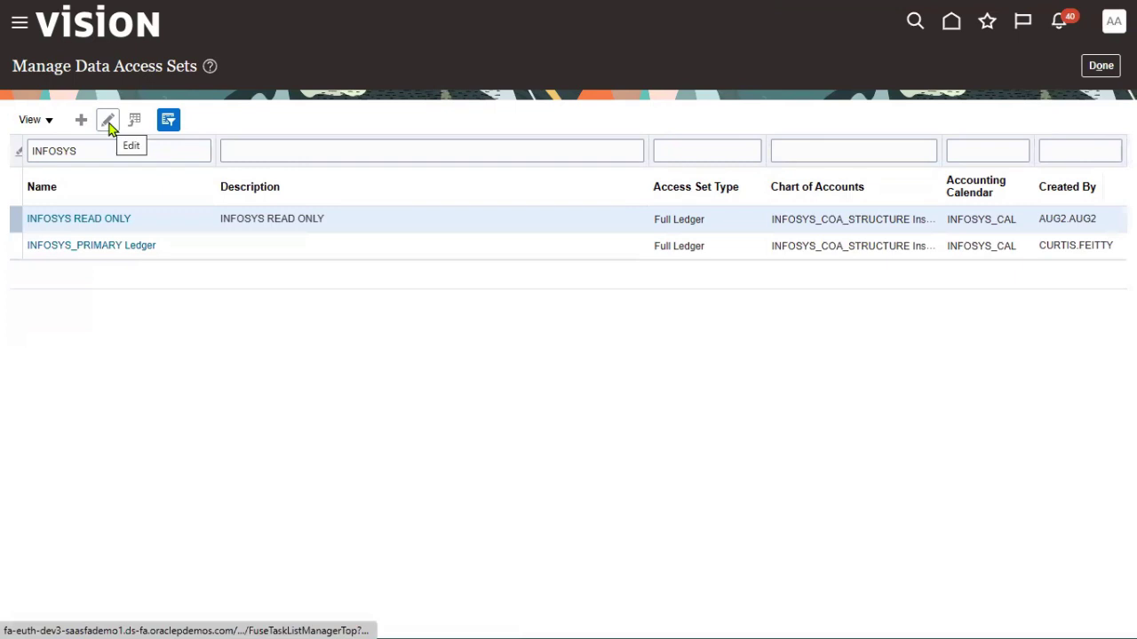
left_click(81, 119)
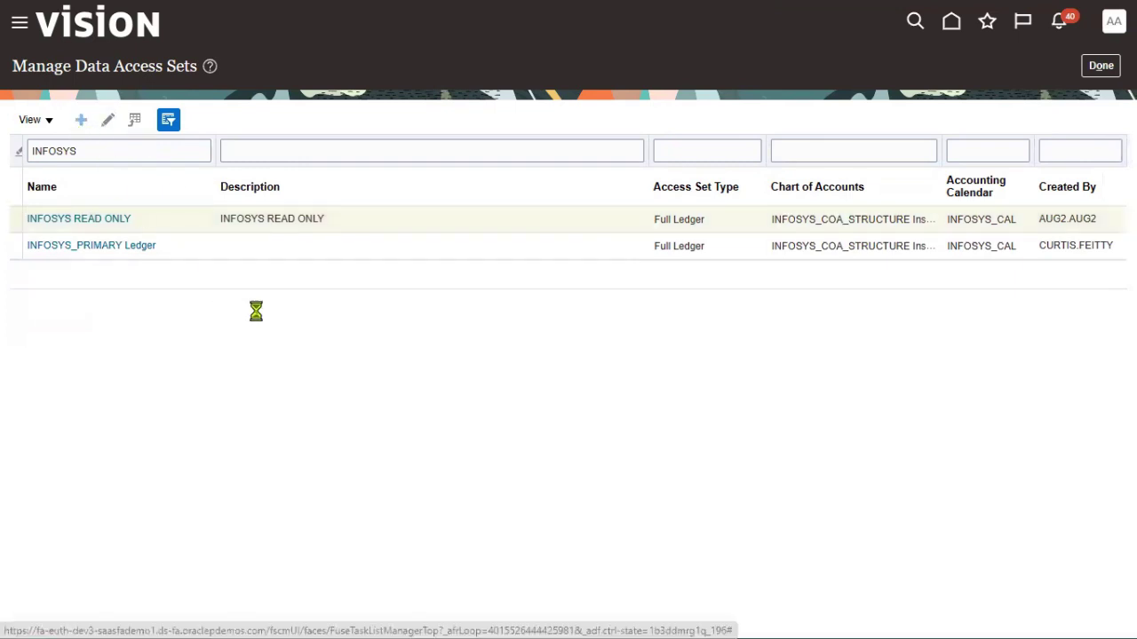
left_click(304, 130)
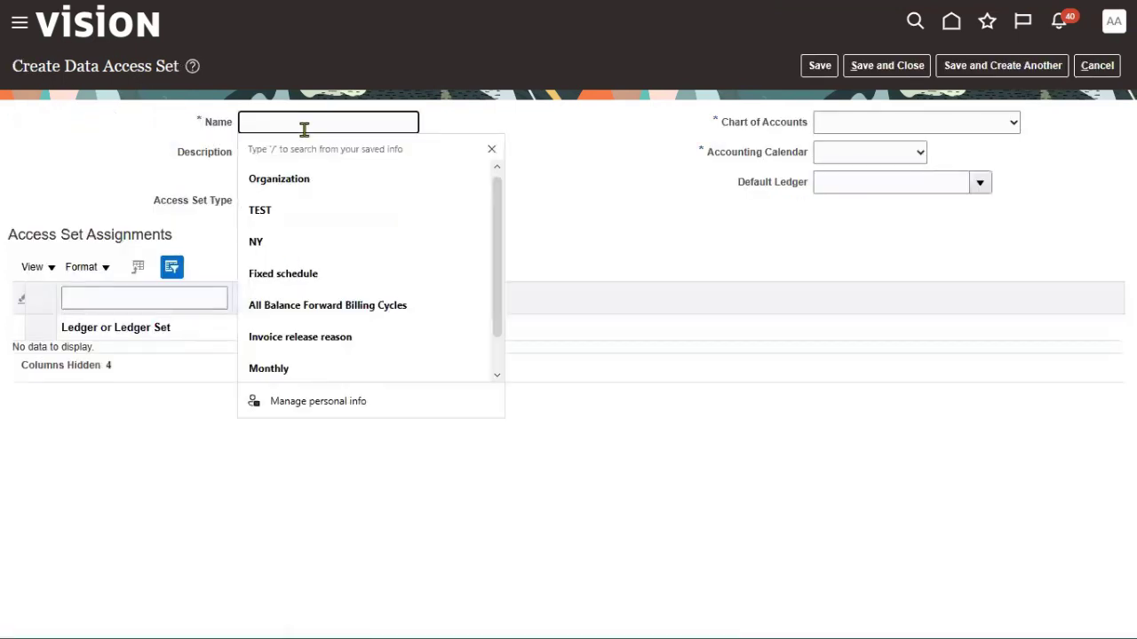
Enter INFOSYS_101_READ as both the name and description of the new set
type("INFOSYS_103")
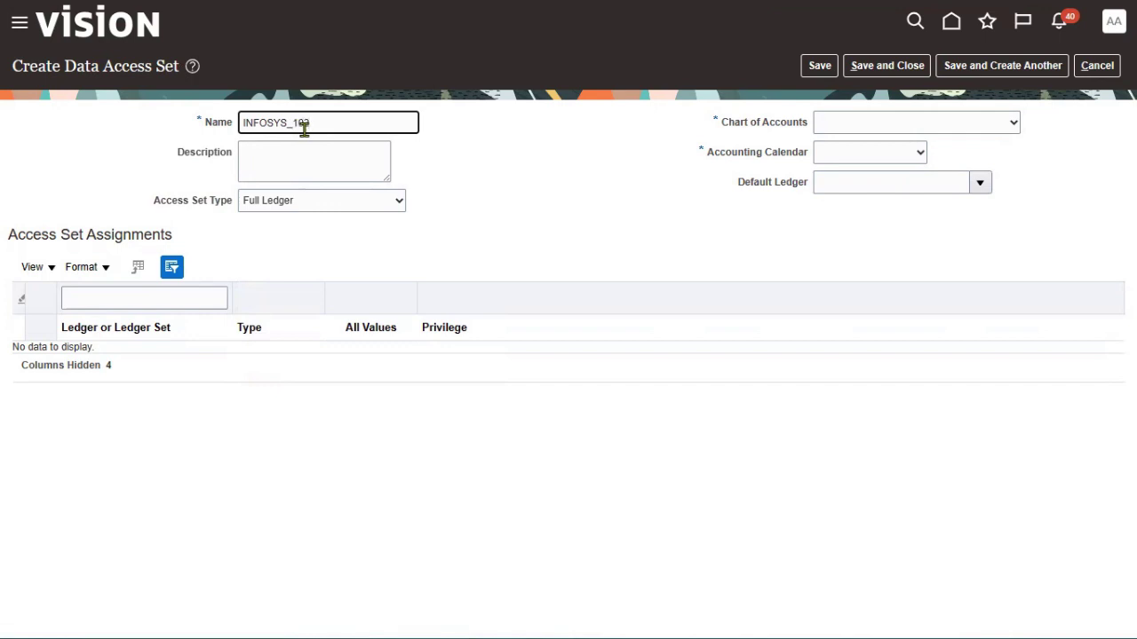
type("RE")
key("BackSpace")
key("BackSpace")
key("ctrl+a")
key("ctrl+c")
left_click(294, 147)
key("ctrl+v")
Set type Primary Balancing Segment Value and chart of accounts INFOSYS_COA_STRUCTURE Instance
left_click(397, 204)
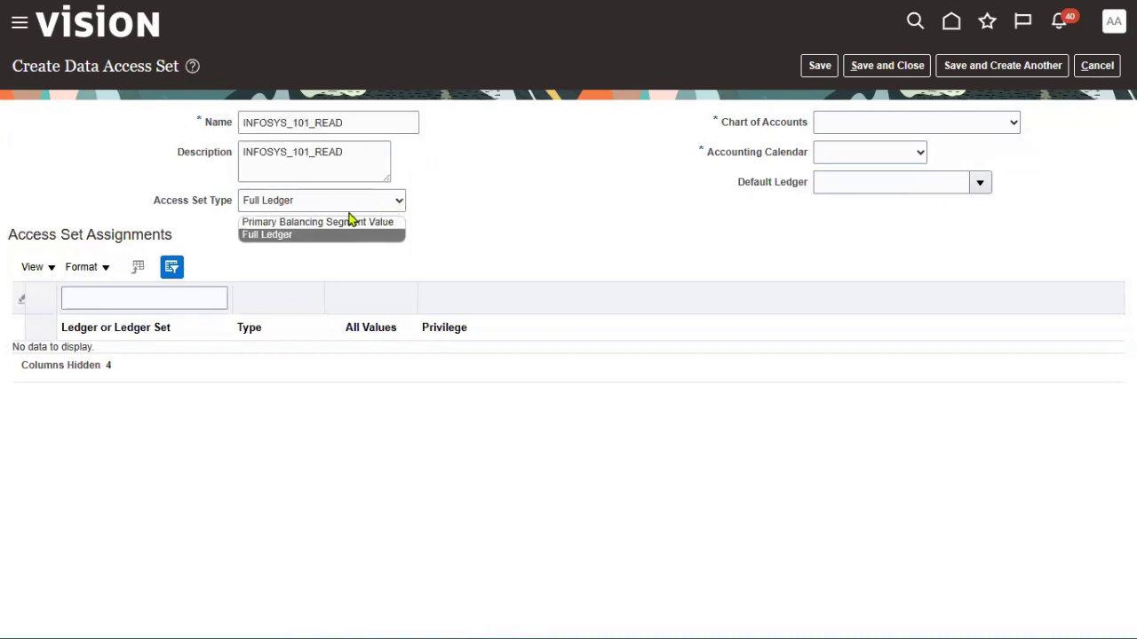
left_click(302, 222)
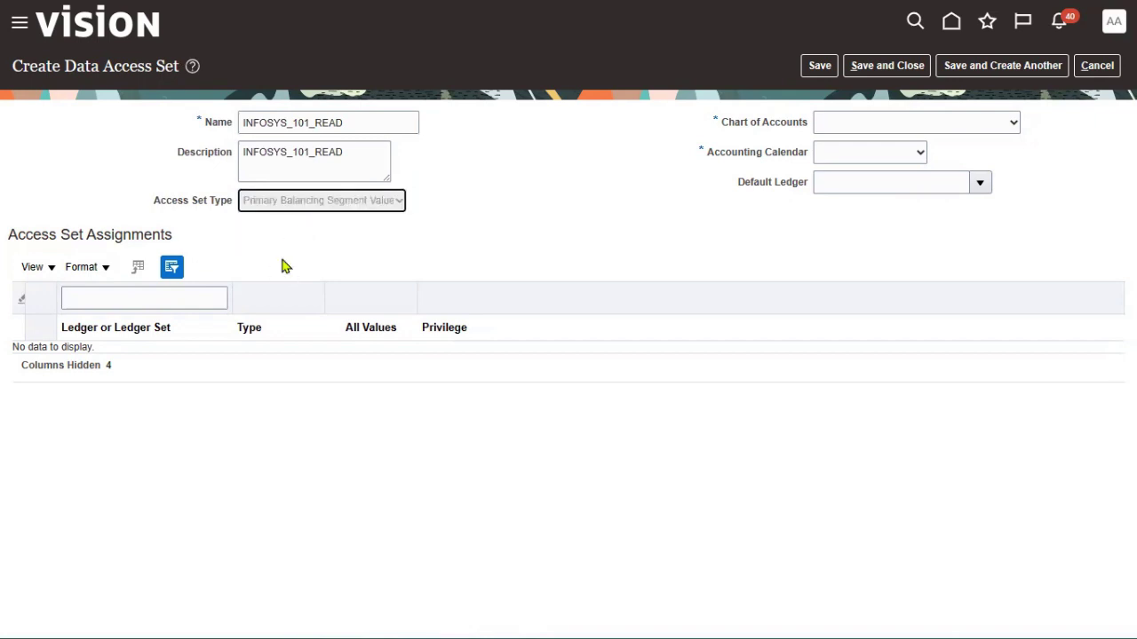
left_click(996, 131)
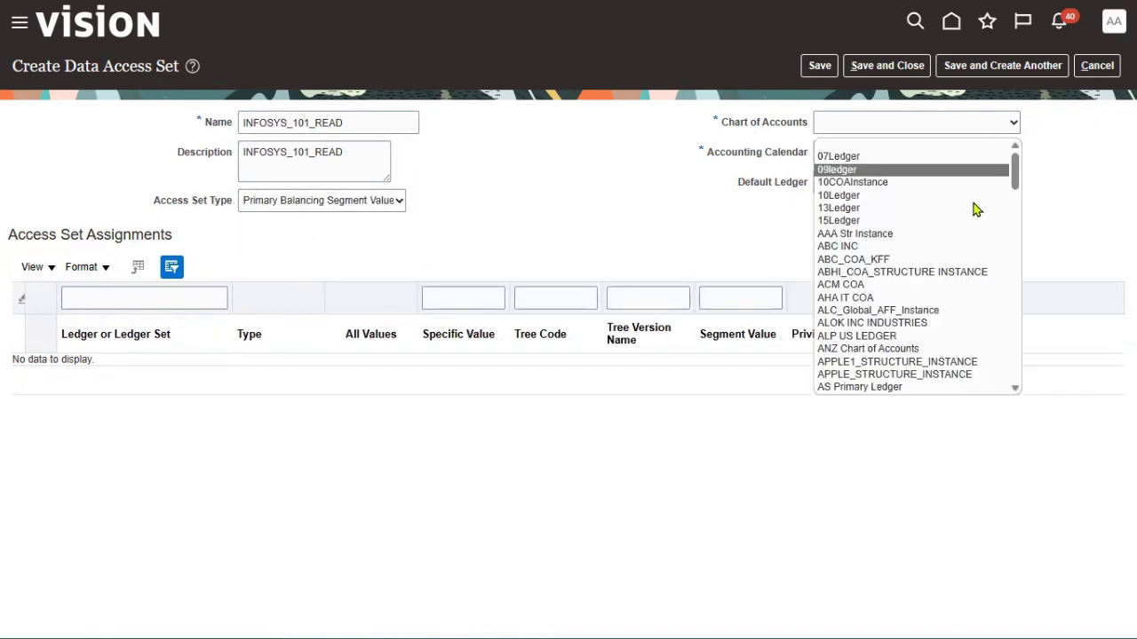
scroll(970, 326, "down", 5)
scroll(970, 329, "down", 10)
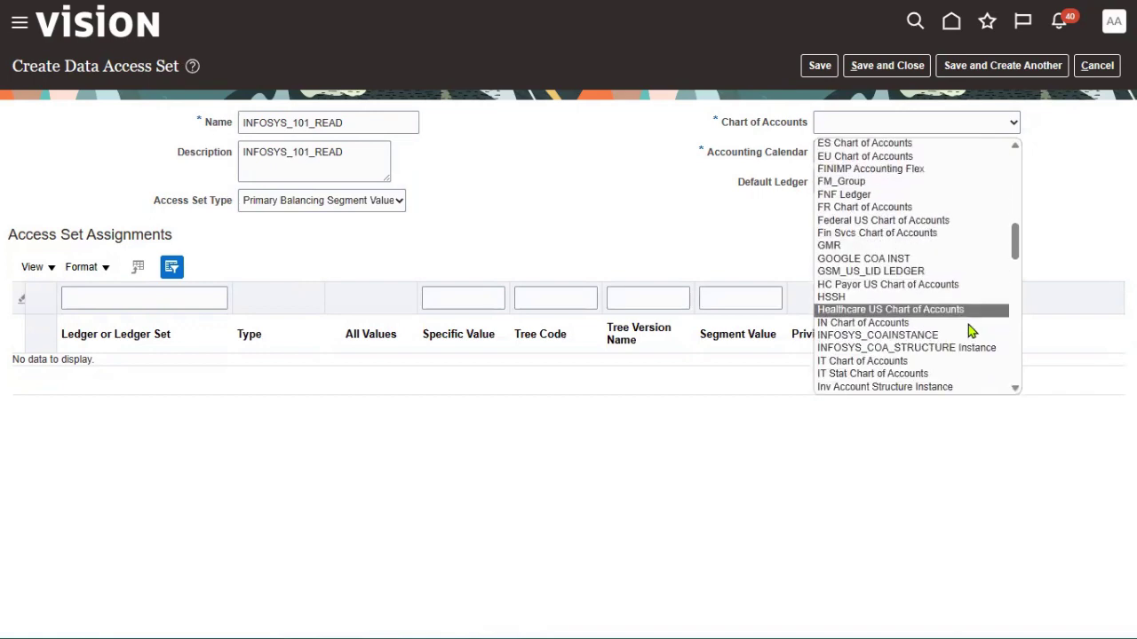
scroll(964, 346, "down", 3)
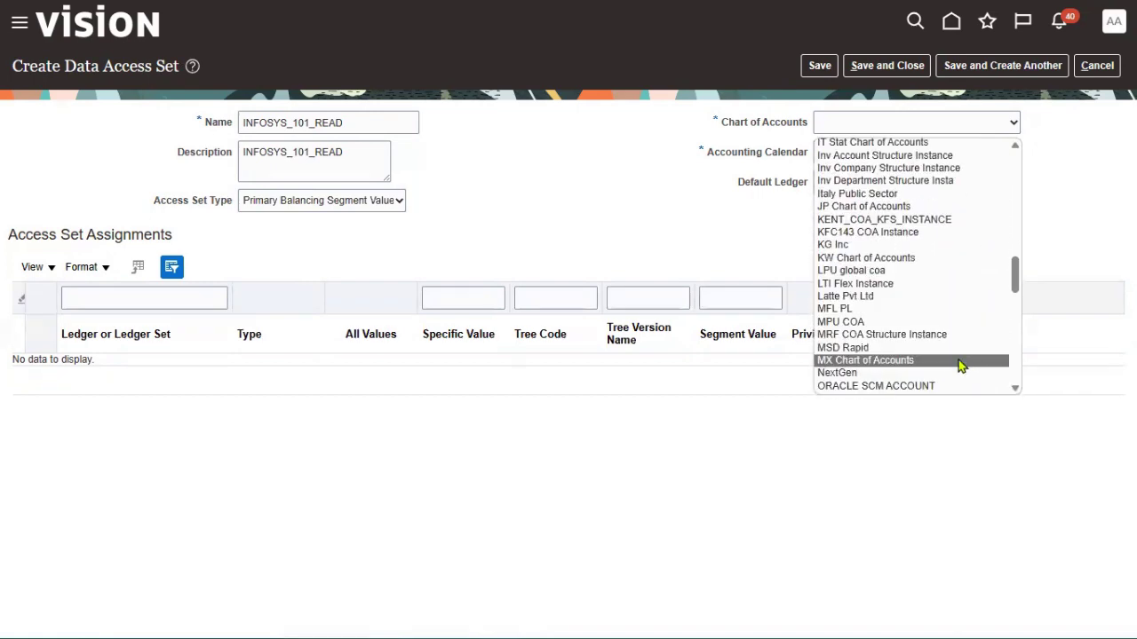
scroll(960, 355, "down", 5)
scroll(957, 322, "down", 3)
scroll(957, 322, "up", 10)
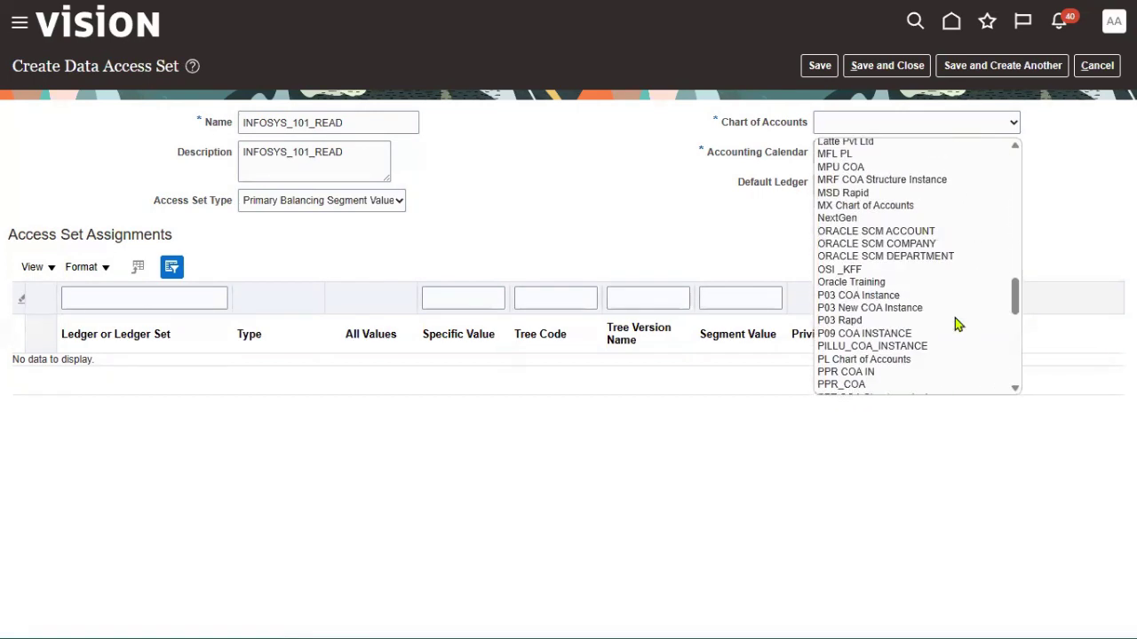
scroll(957, 325, "up", 1)
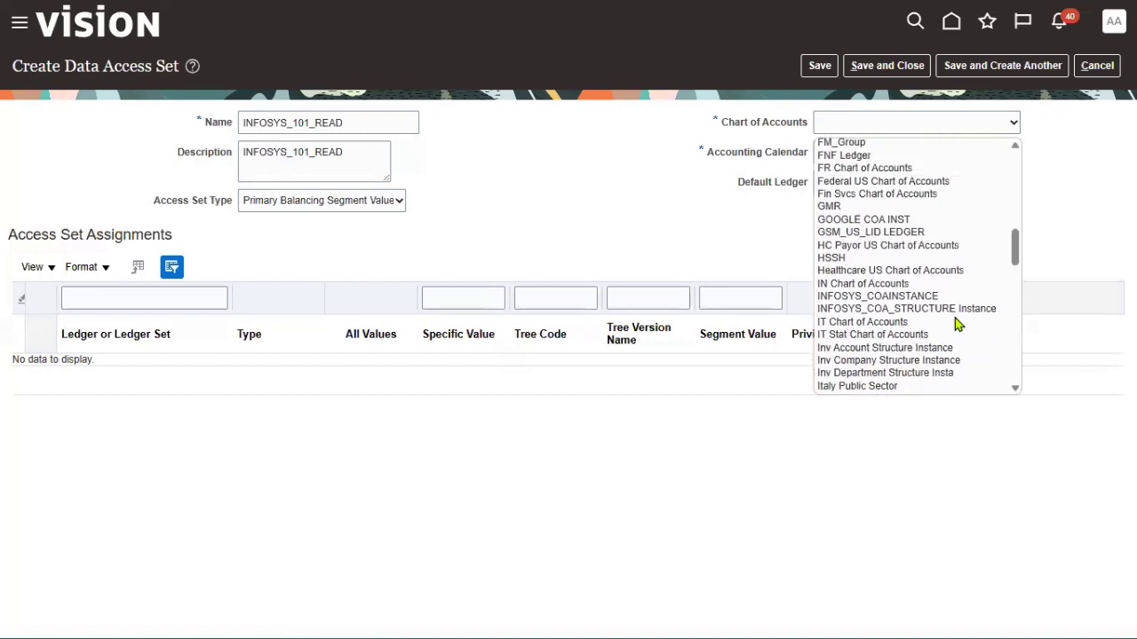
left_click(956, 309)
Choose accounting calendar INFOSYS_CAL and default ledger INFOSYS_PRIMARY Ledger, then add an assignment row
left_click(911, 157)
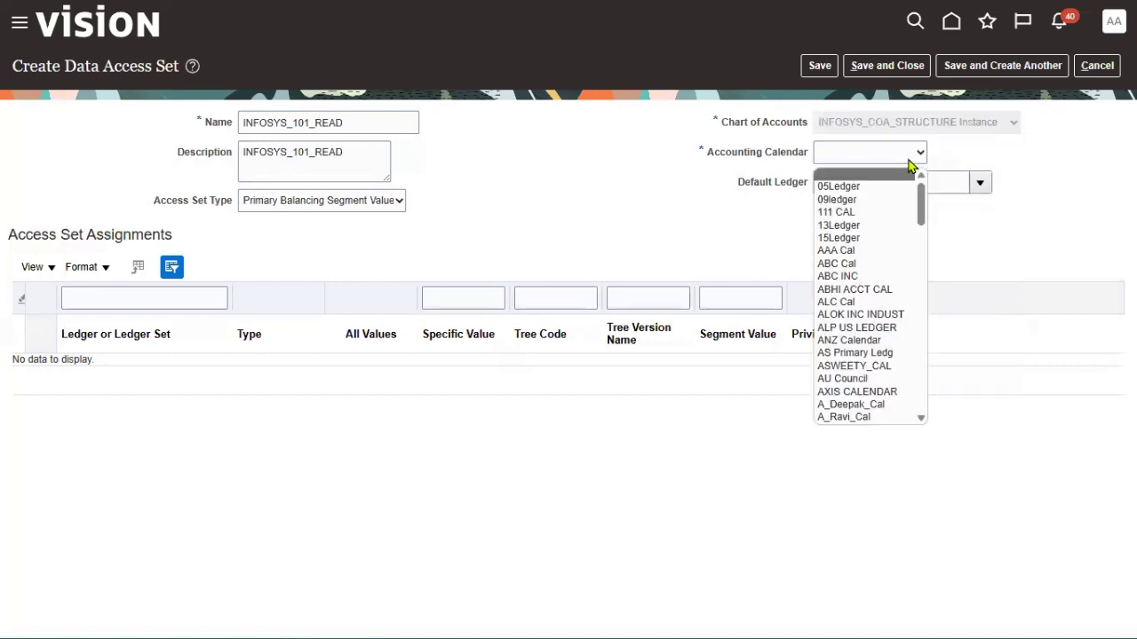
scroll(898, 258, "down", 4)
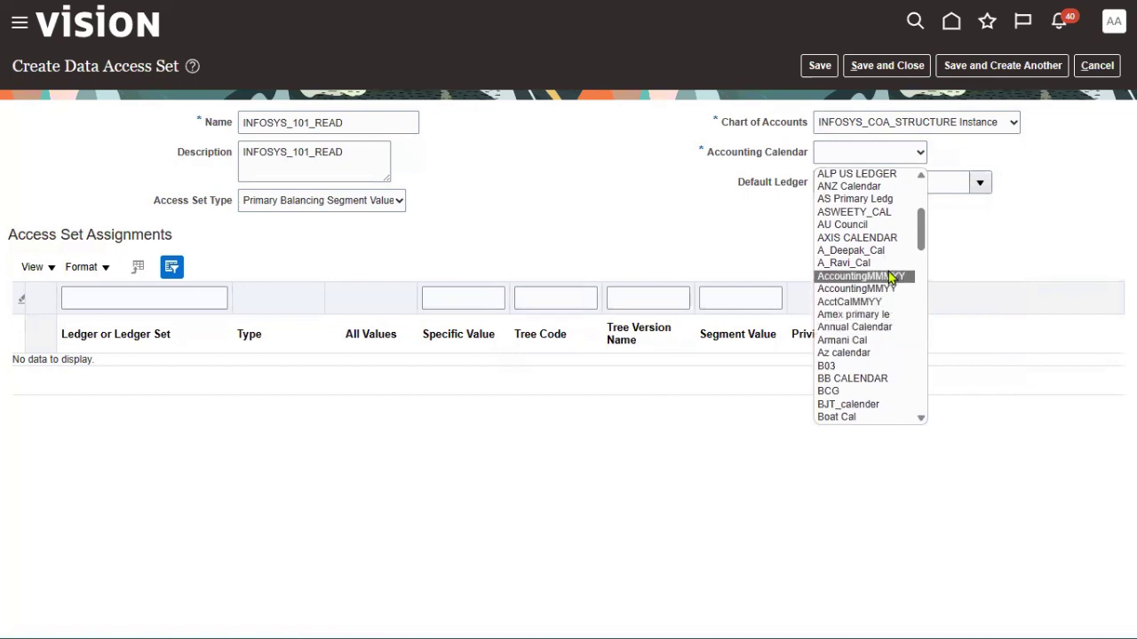
scroll(885, 320, "down", 4)
scroll(885, 360, "down", 3)
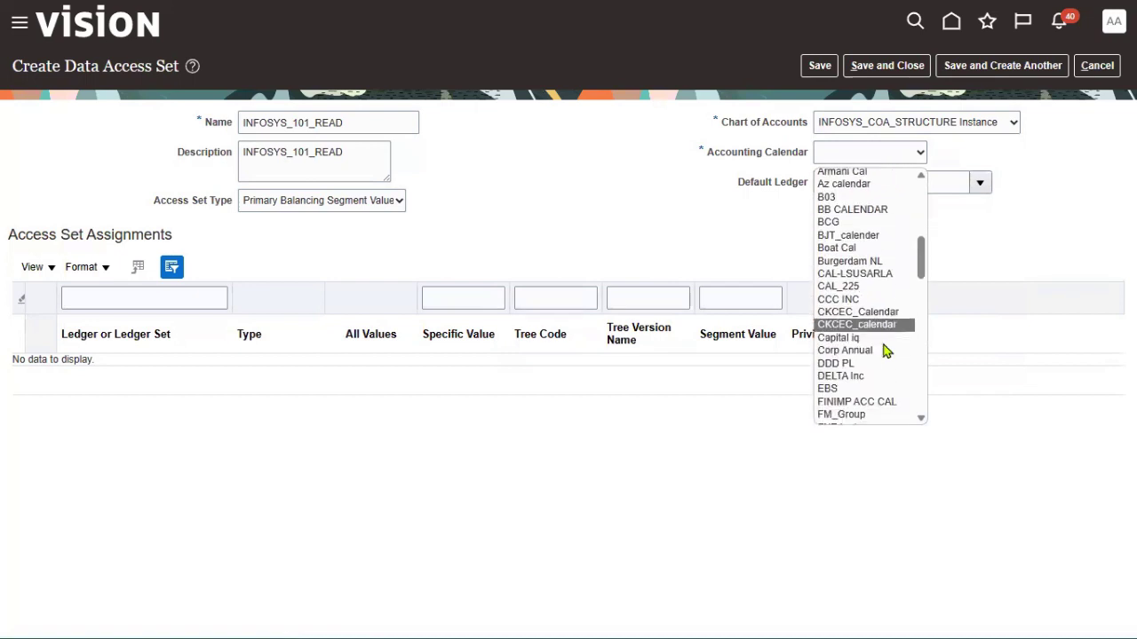
scroll(890, 369, "down", 2)
scroll(891, 375, "down", 1)
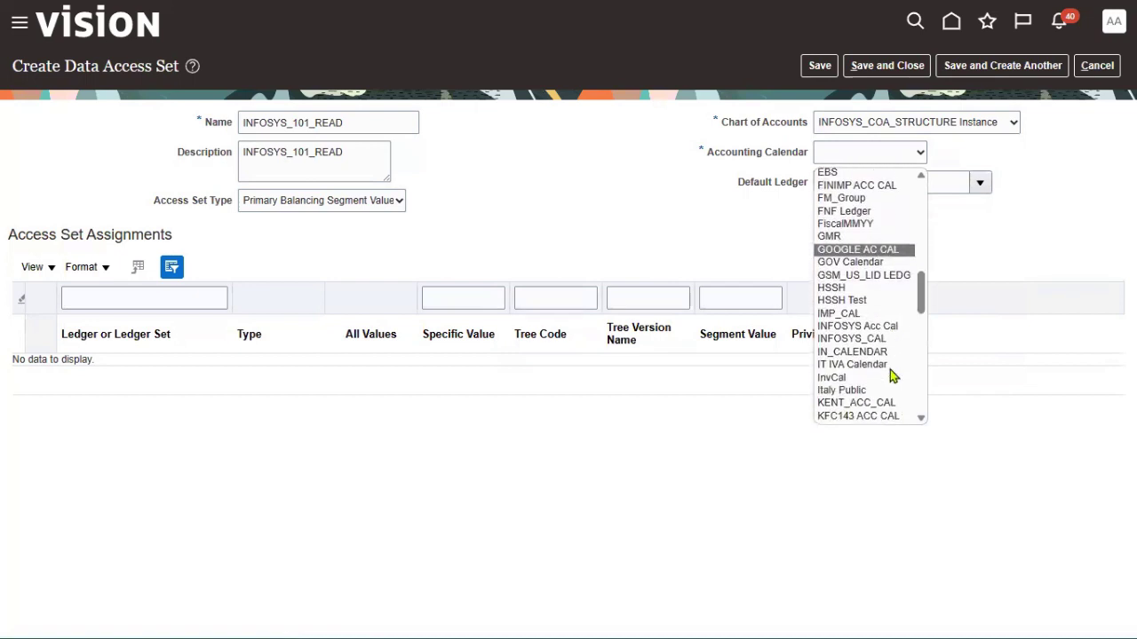
left_click(892, 339)
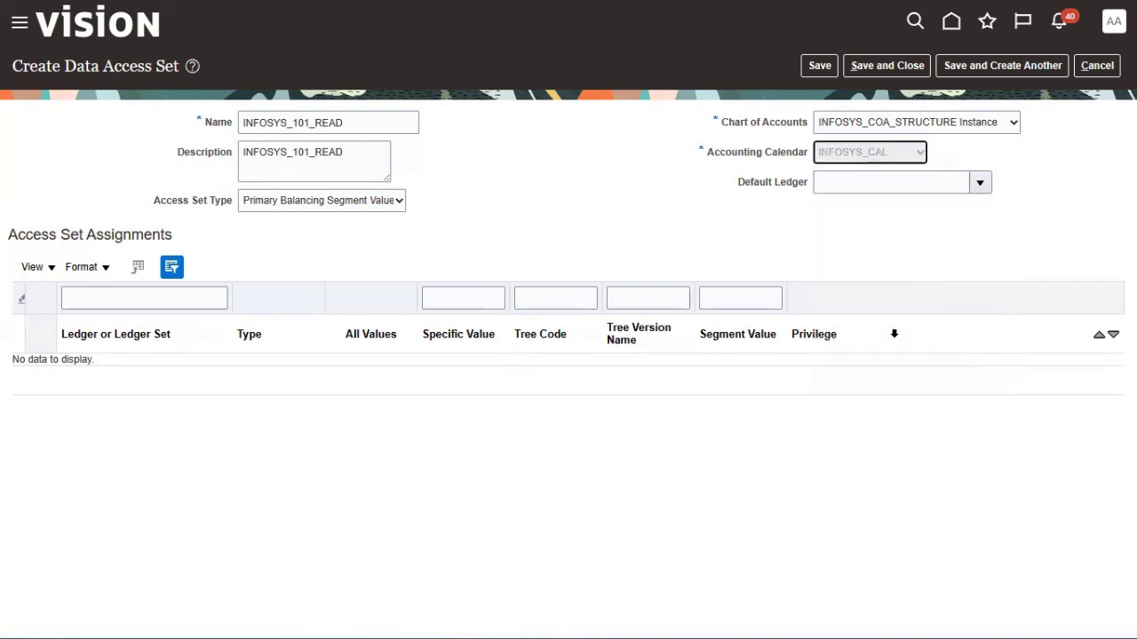
left_click(979, 182)
left_click(879, 211)
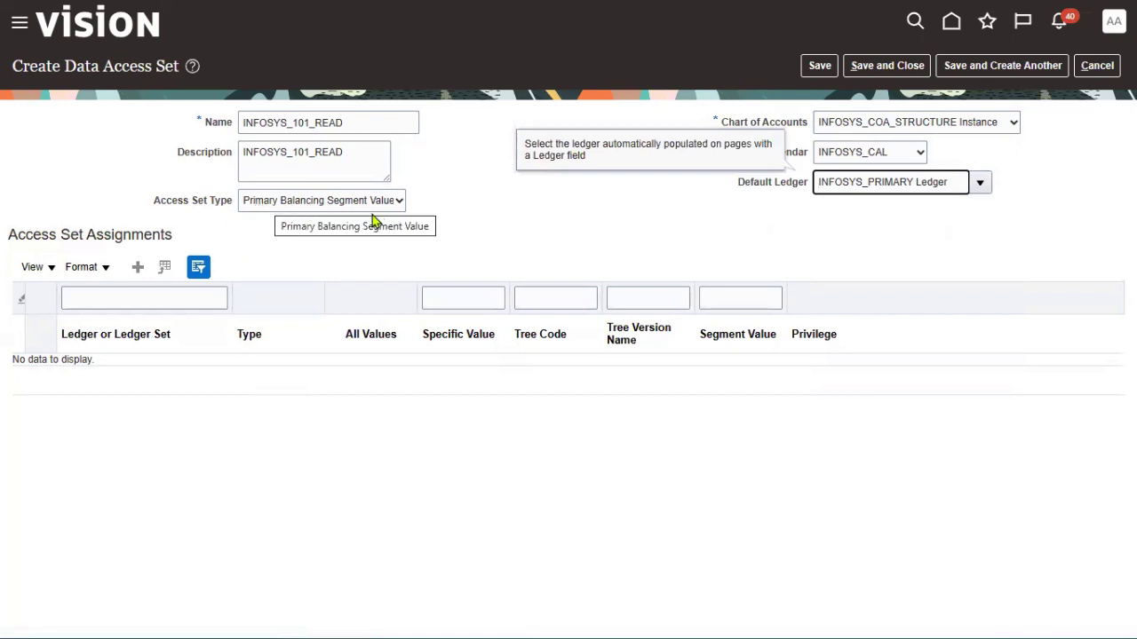
left_click(137, 266)
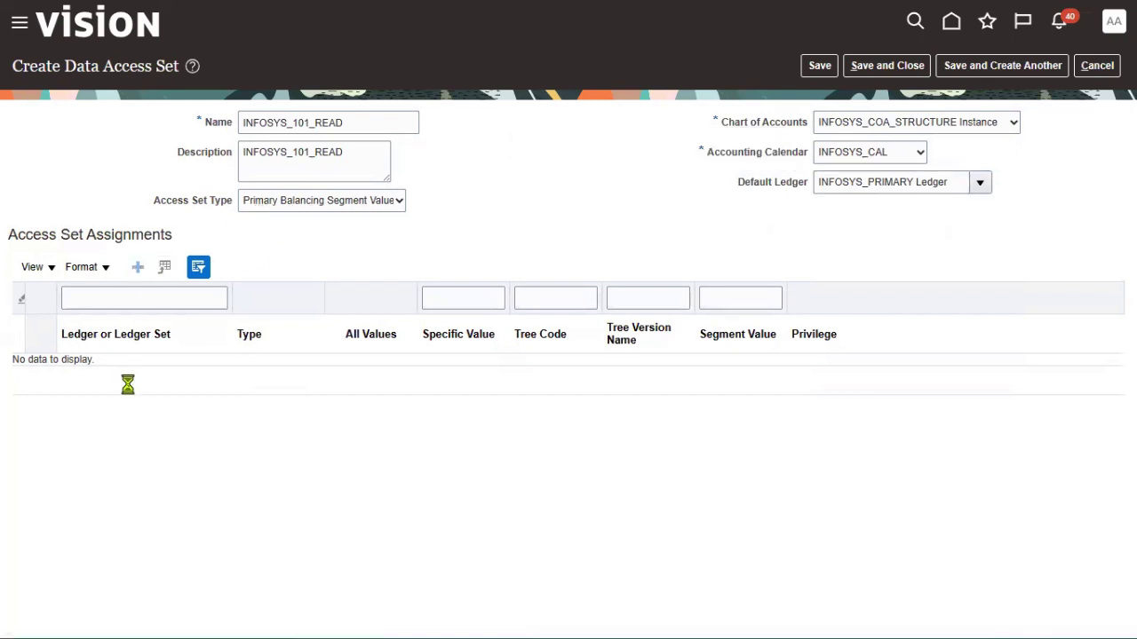
Assign INFOSYS_PRIMARY Ledger single segment value 101 INFOSYS Consulting with Read Only privilege
left_click(197, 373)
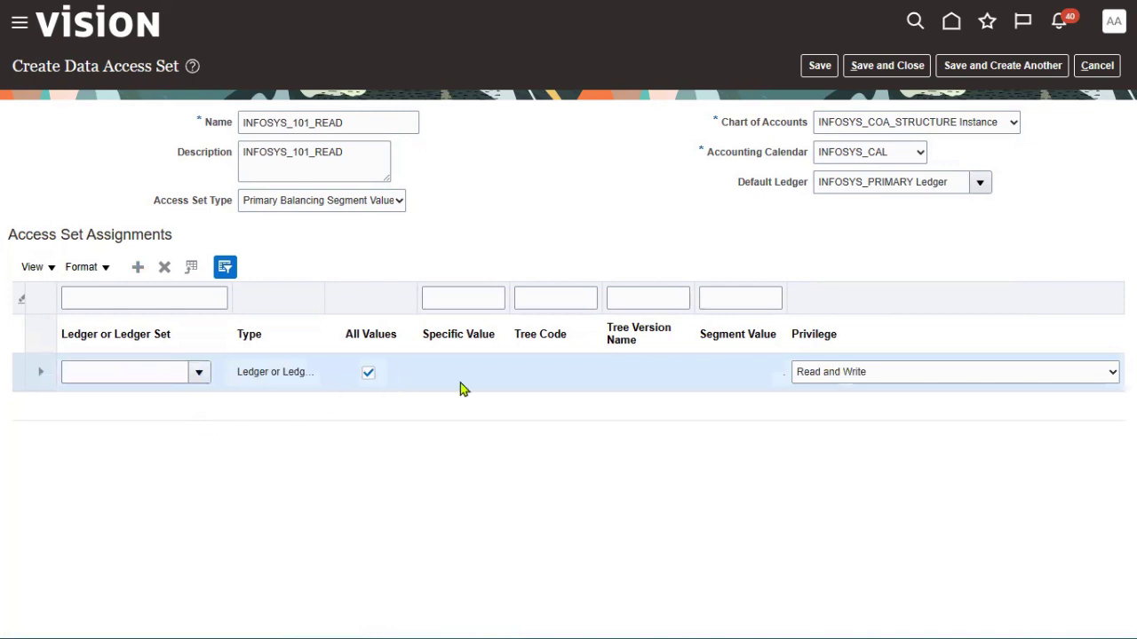
left_click(240, 396)
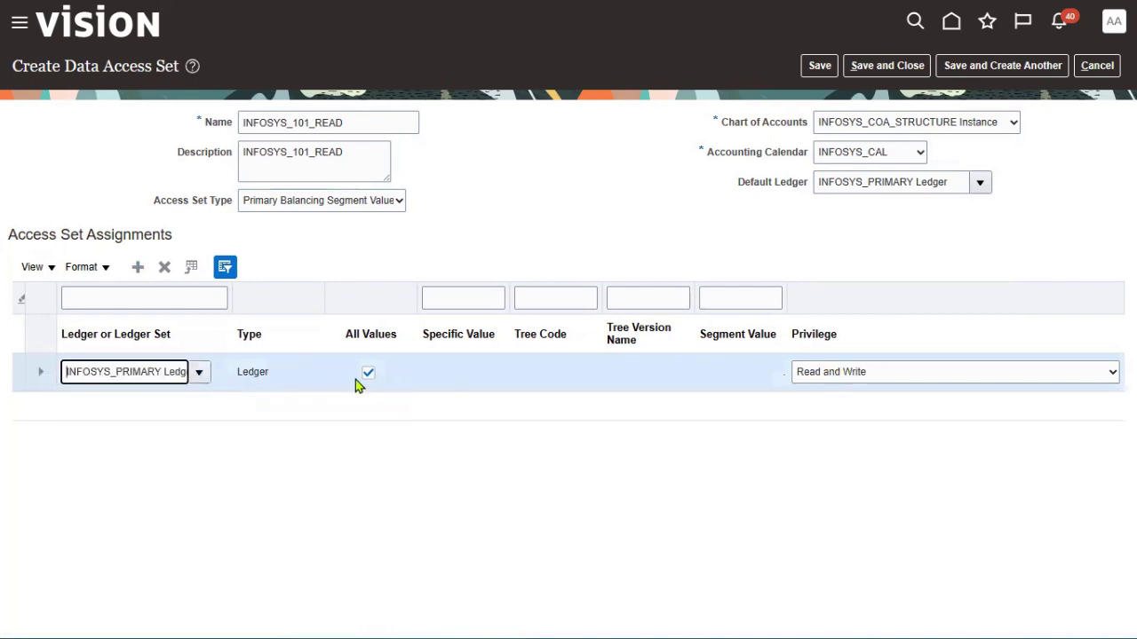
left_click(819, 373)
left_click(818, 406)
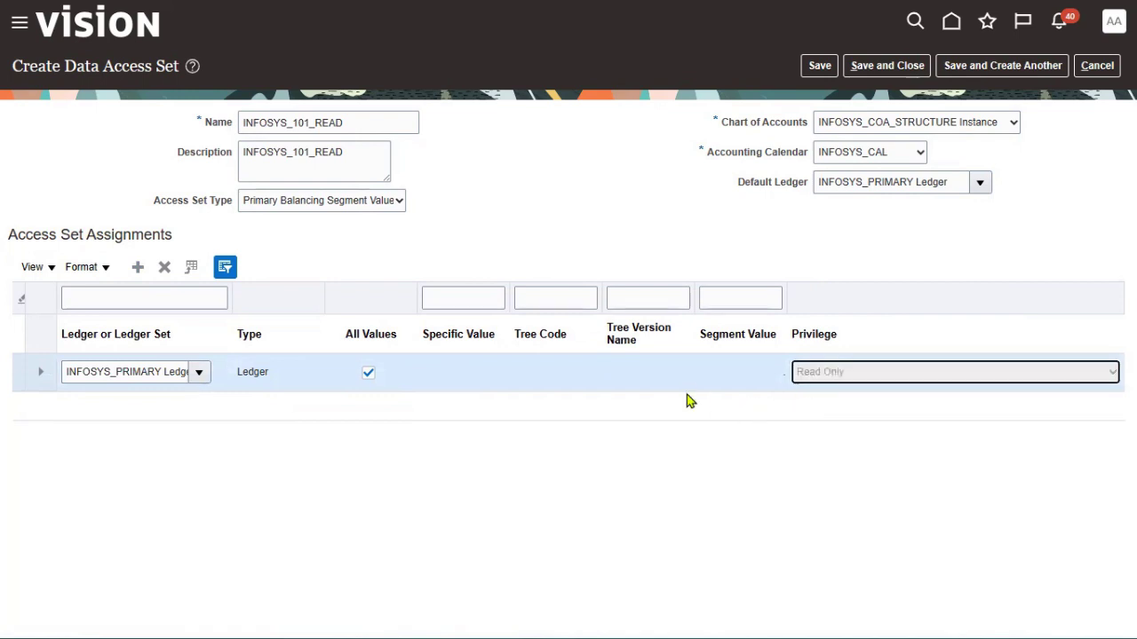
left_click(366, 374)
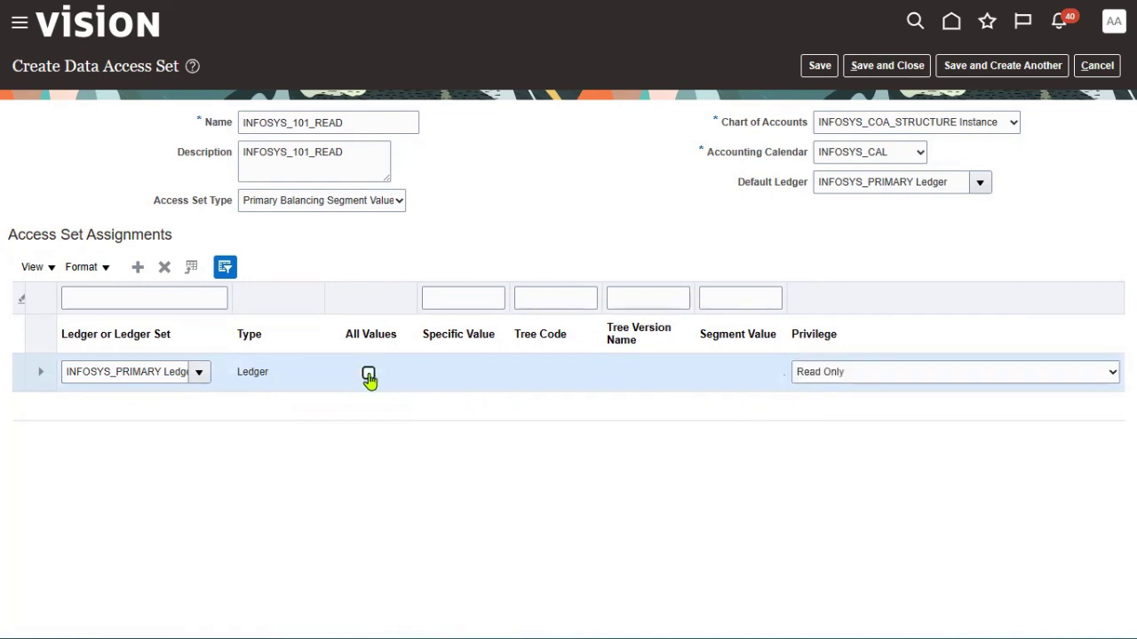
left_click(473, 373)
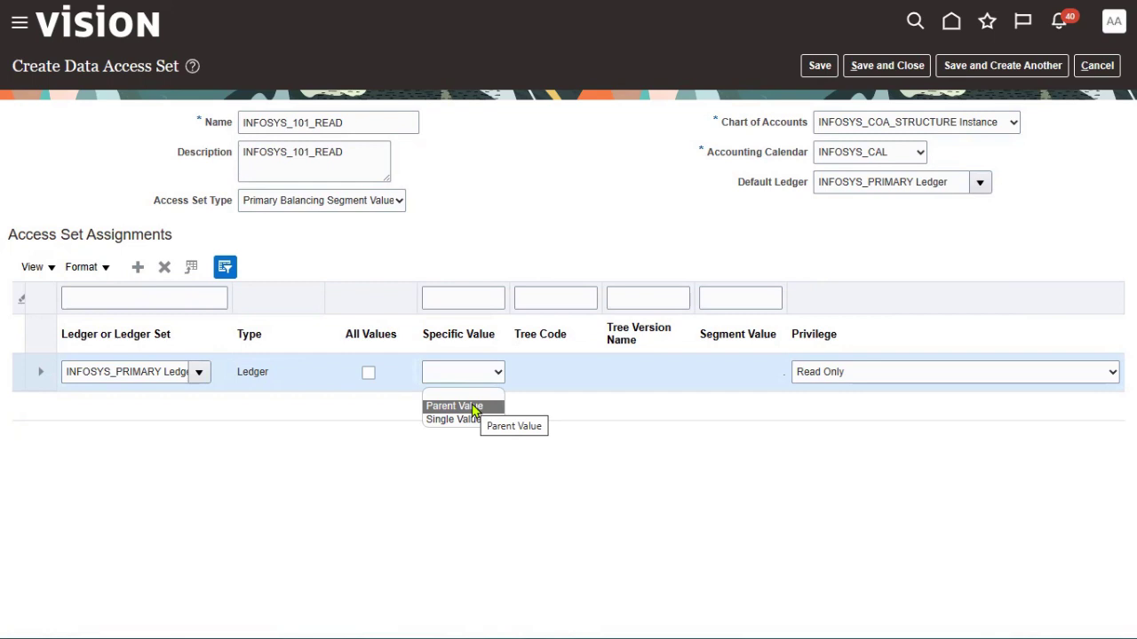
left_click(463, 419)
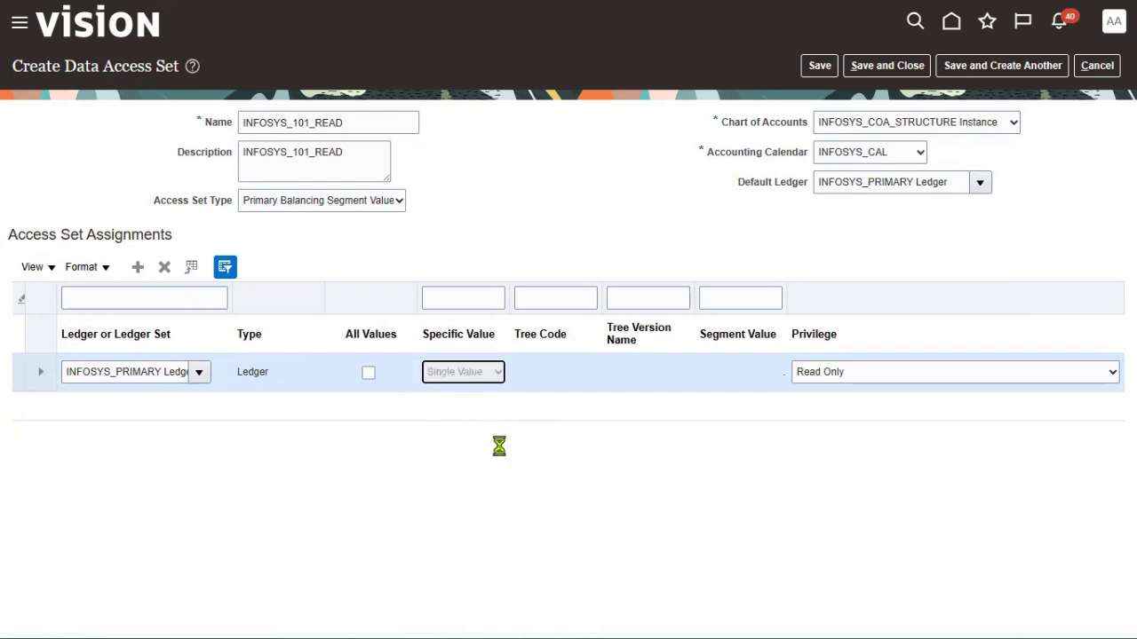
left_click(761, 372)
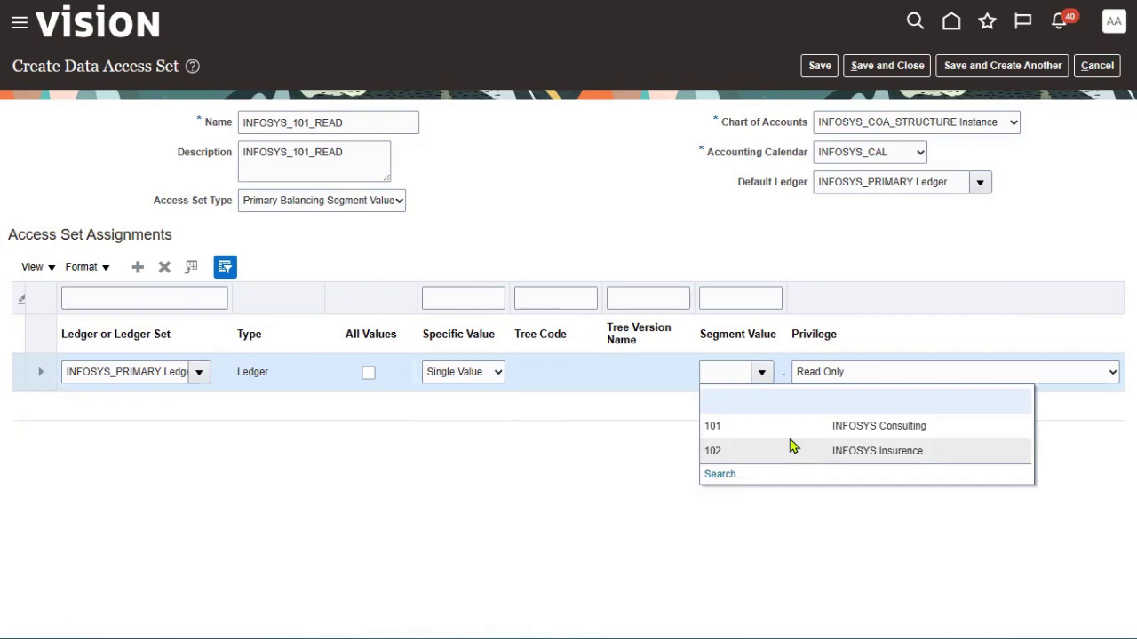
left_click(807, 430)
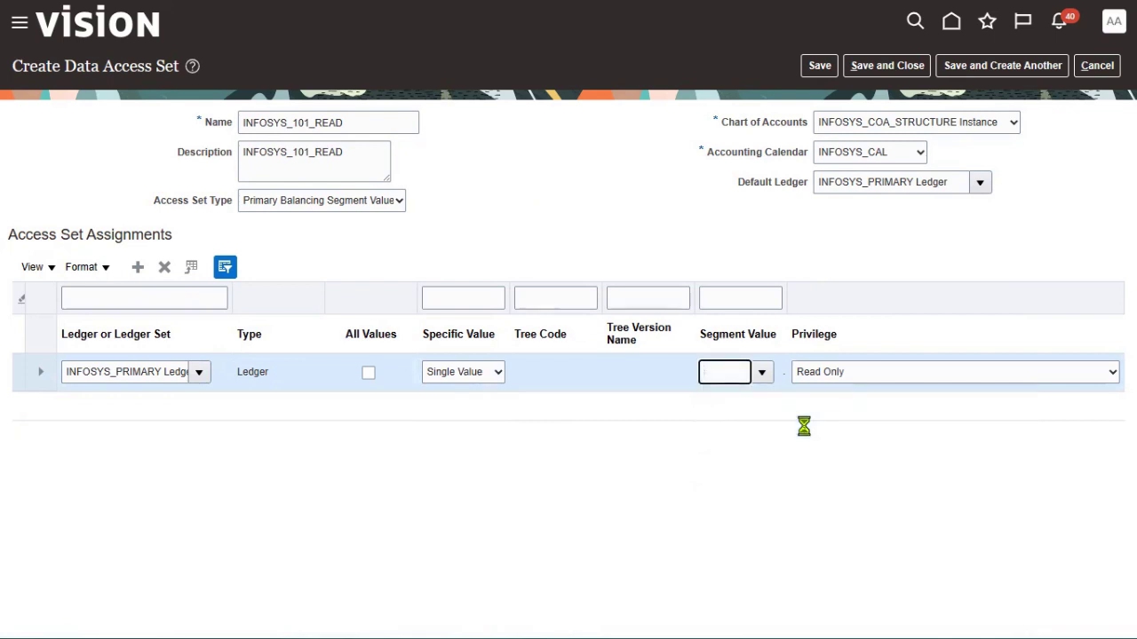
Add a second INFOSYS_PRIMARY Ledger row for segment value 102, then save and close the set
left_click(138, 267)
left_click(198, 372)
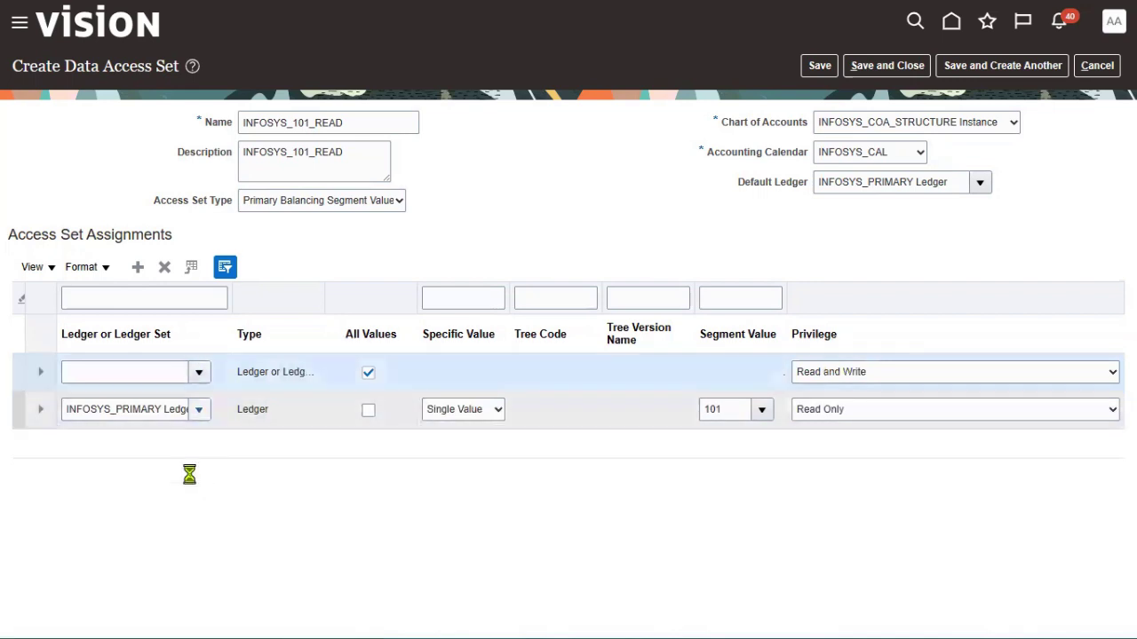
left_click(167, 400)
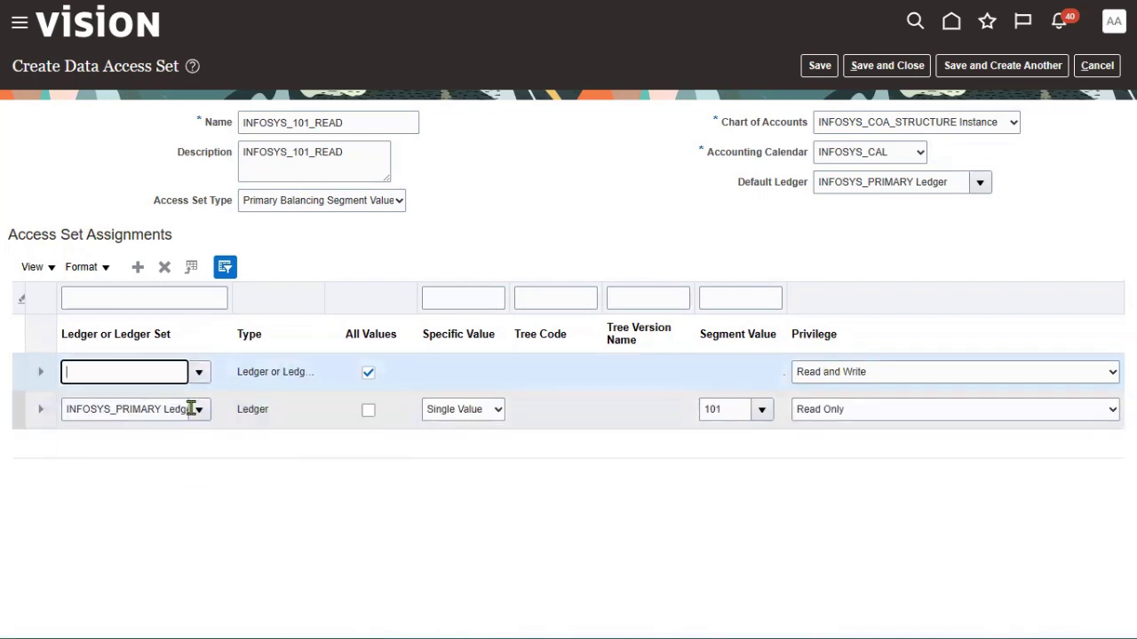
left_click(368, 373)
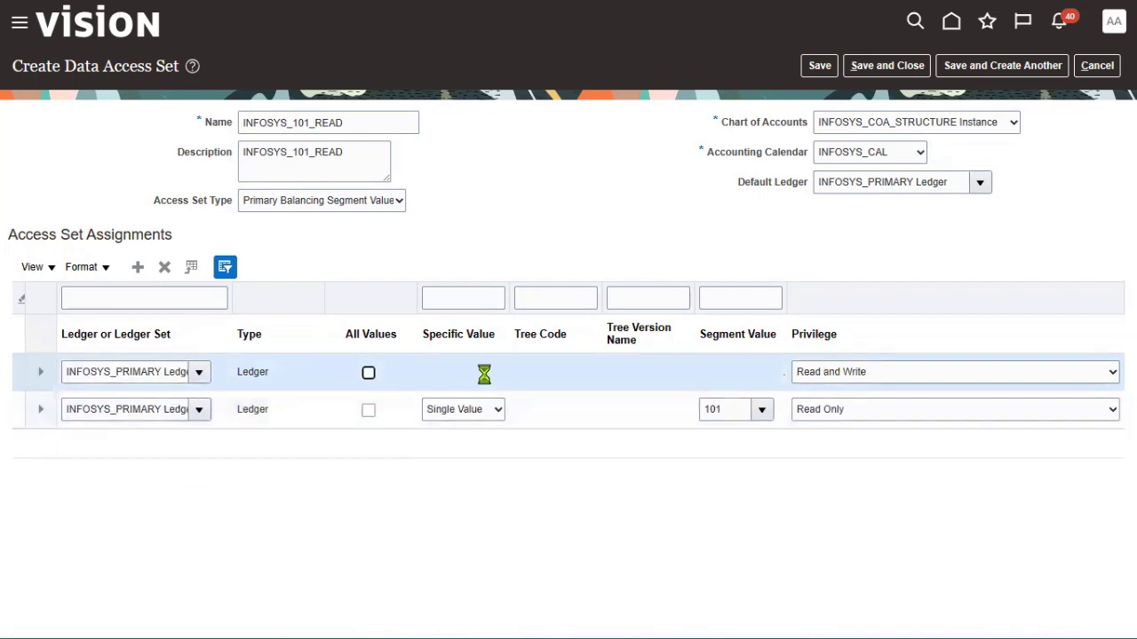
left_click(489, 378)
left_click(471, 421)
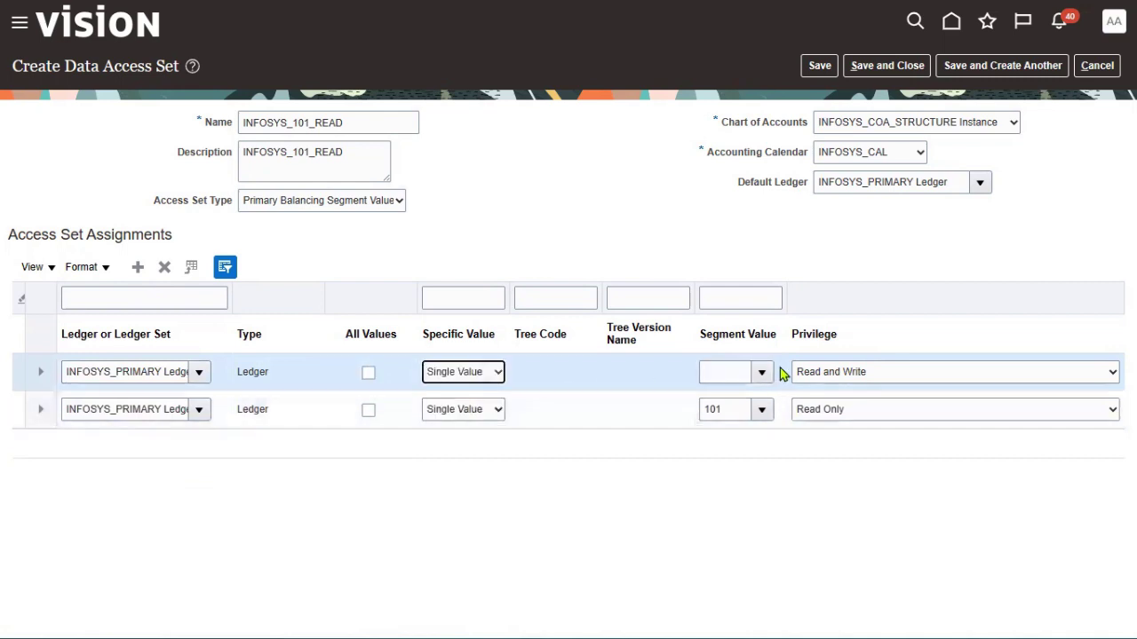
left_click(761, 372)
left_click(760, 451)
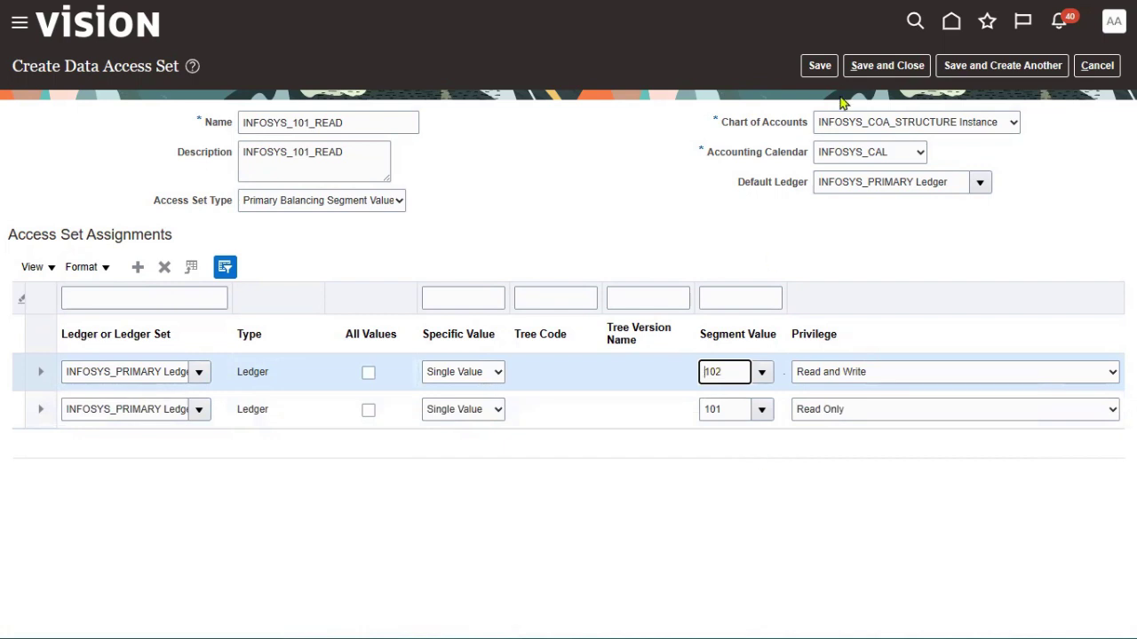
left_click(818, 68)
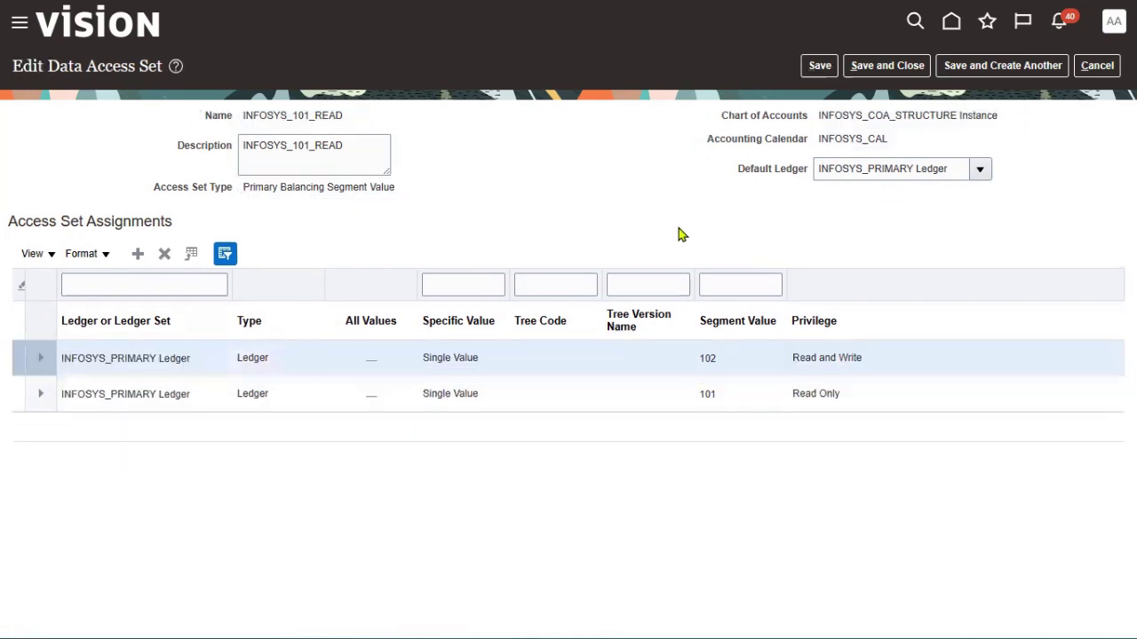
left_click(888, 71)
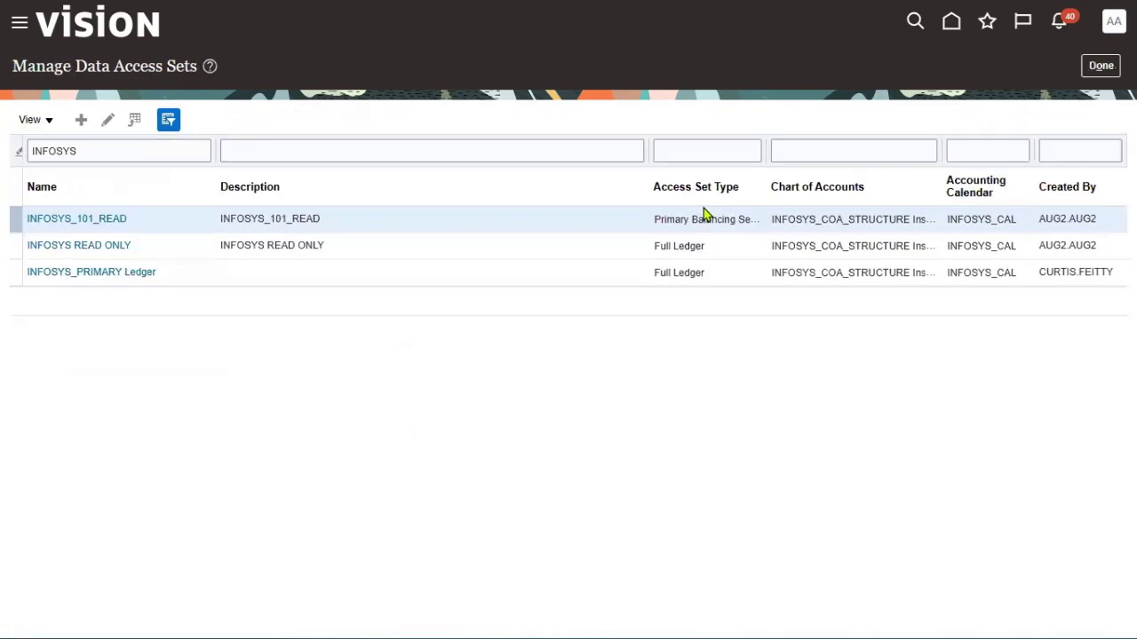
Return to setup tasks, search 'data acc', and open Manage Data Access for Users
left_click(1101, 66)
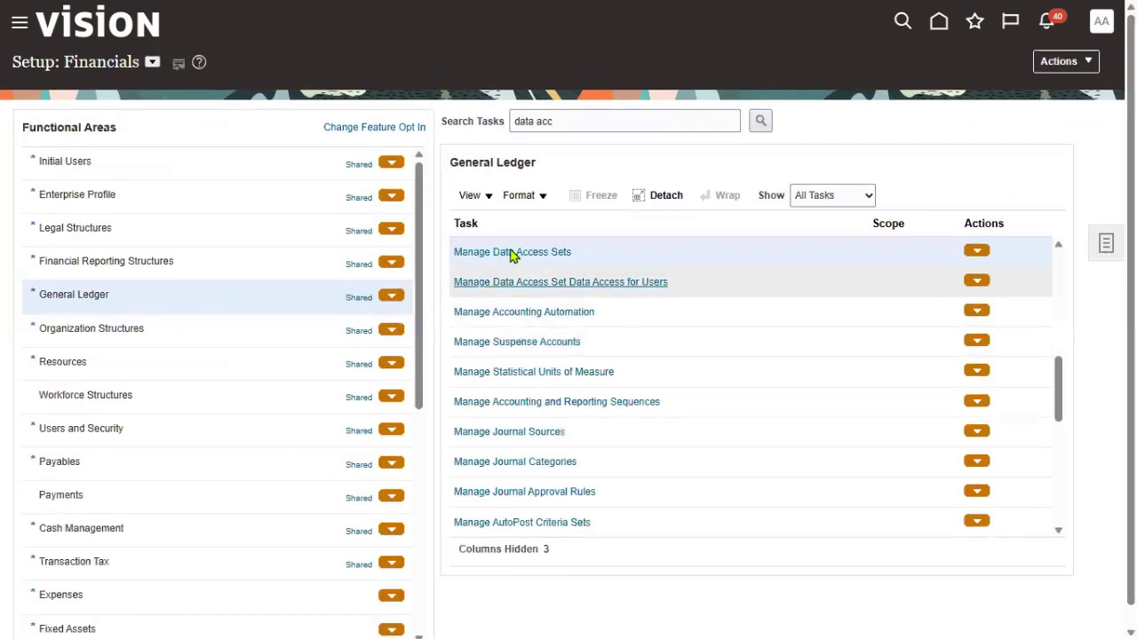
left_click_drag(584, 120, 380, 122)
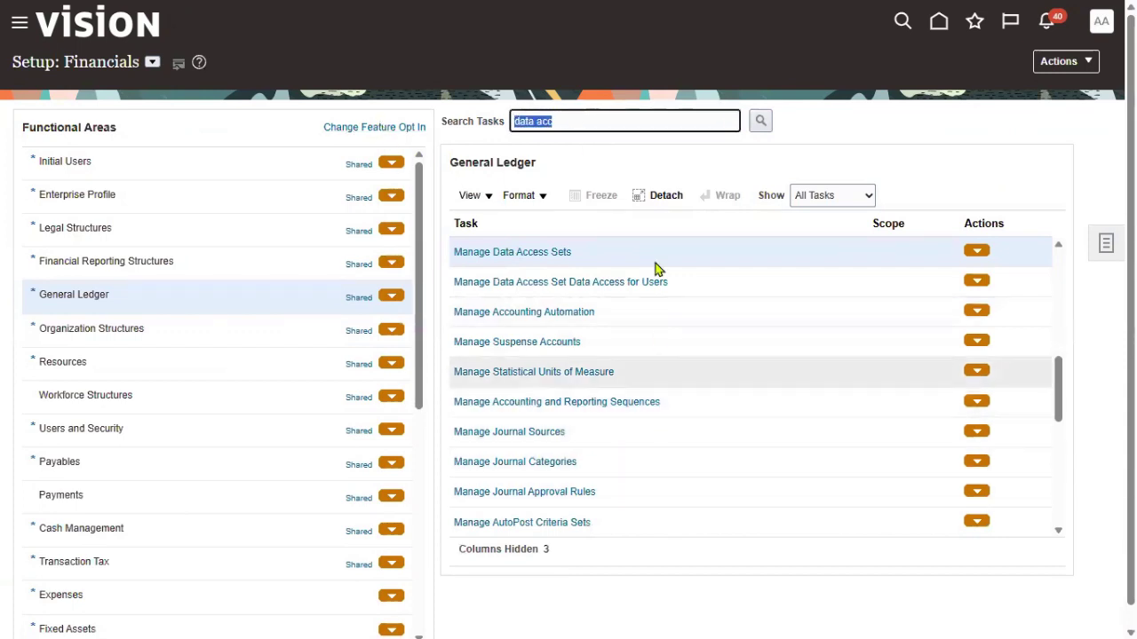
type("data acc")
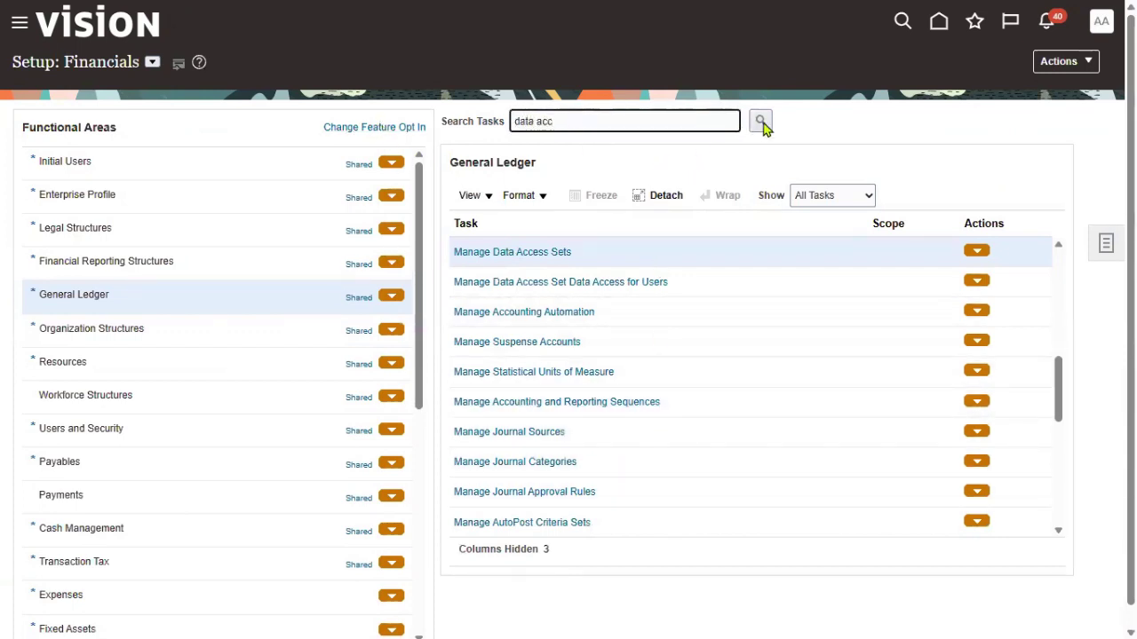
left_click(761, 123)
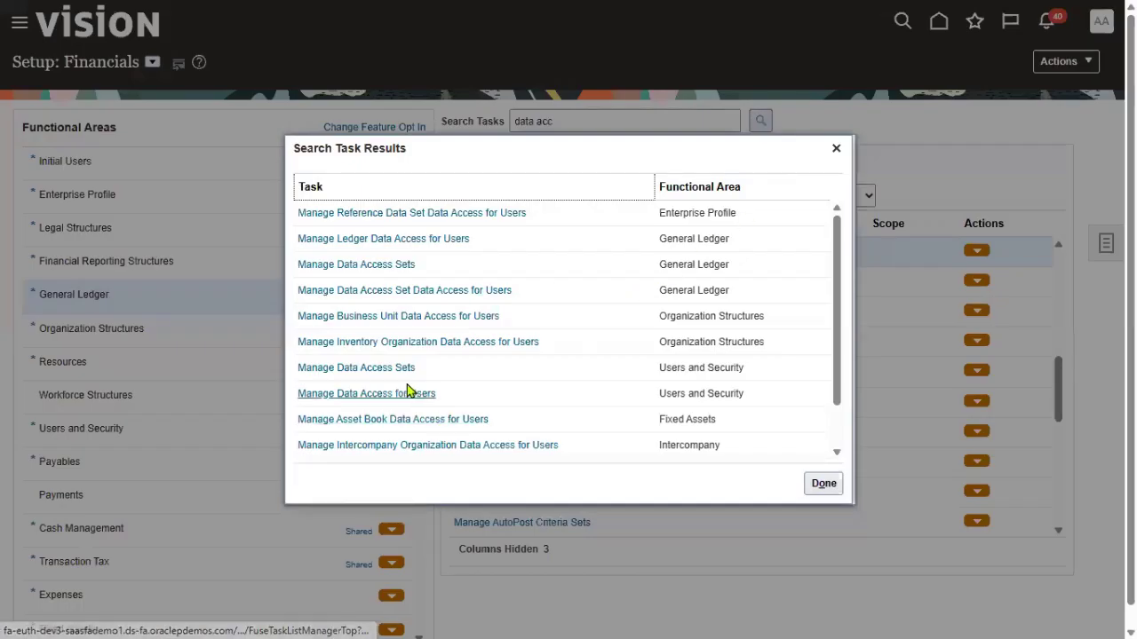
left_click(408, 392)
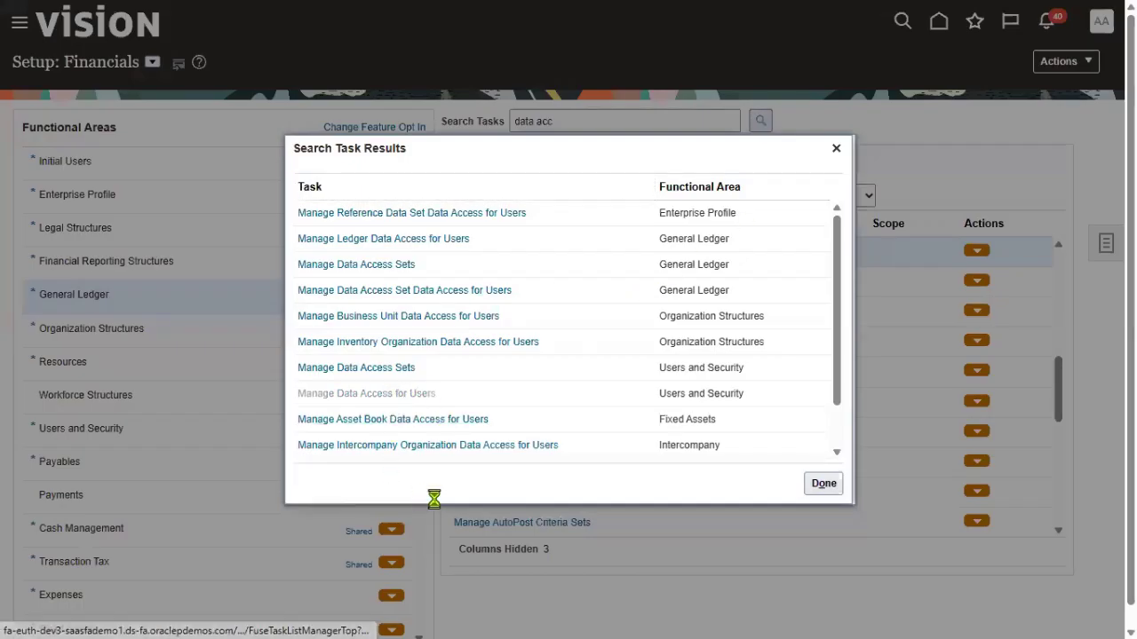
left_click(538, 497)
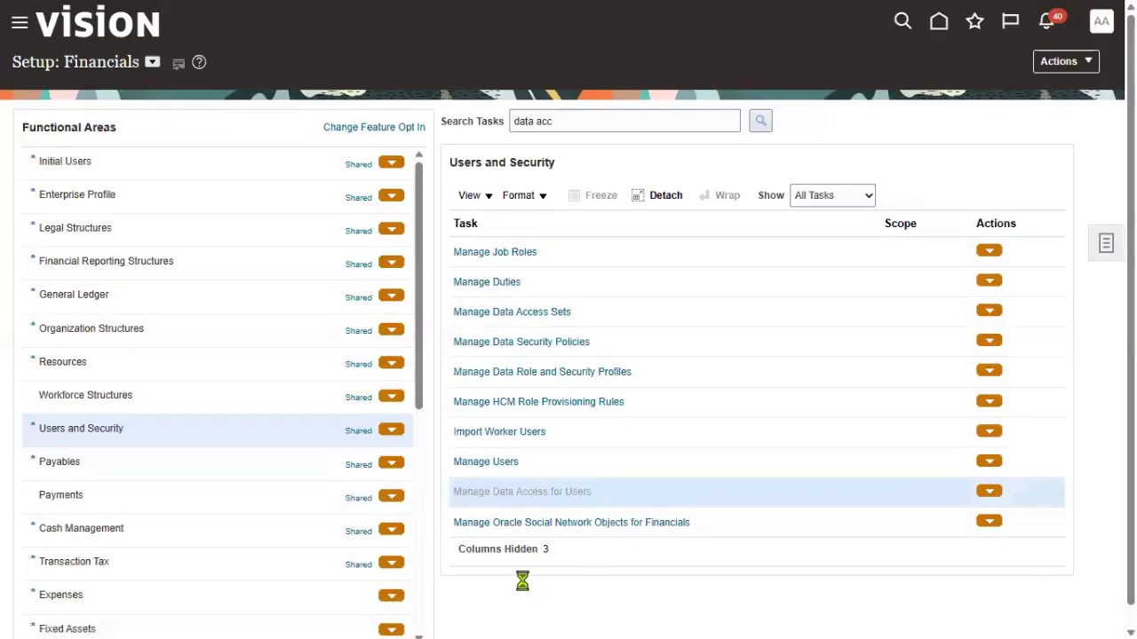
Search the existing data access assignments for user FIN_MANAGER
left_click(231, 221)
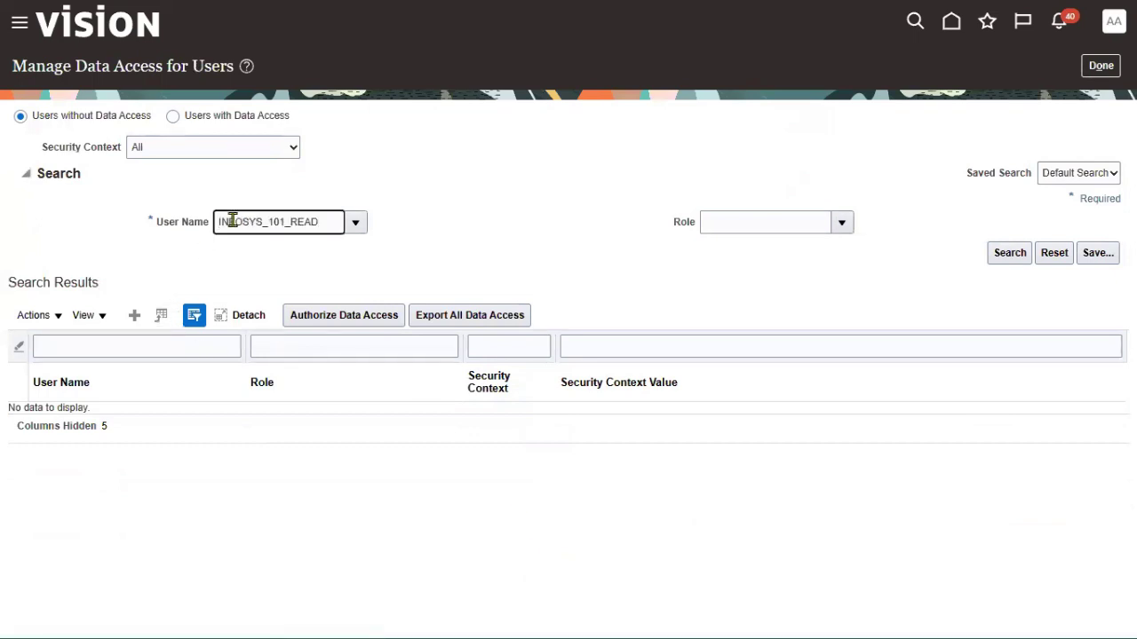
double_click(232, 221)
type("FIN_MANAGER")
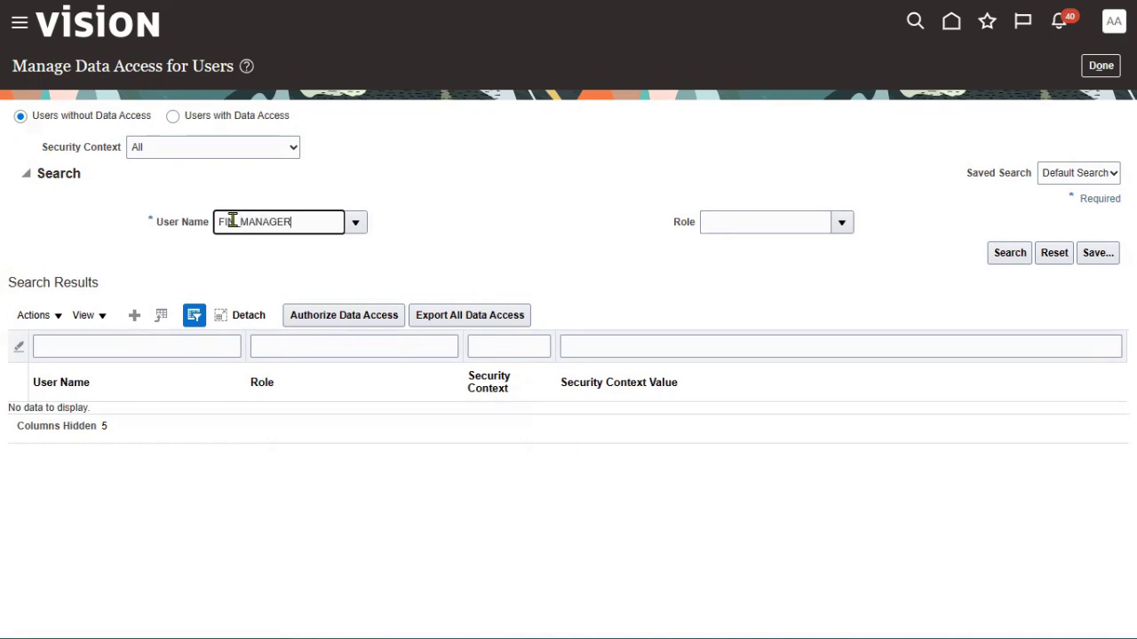
left_click(221, 120)
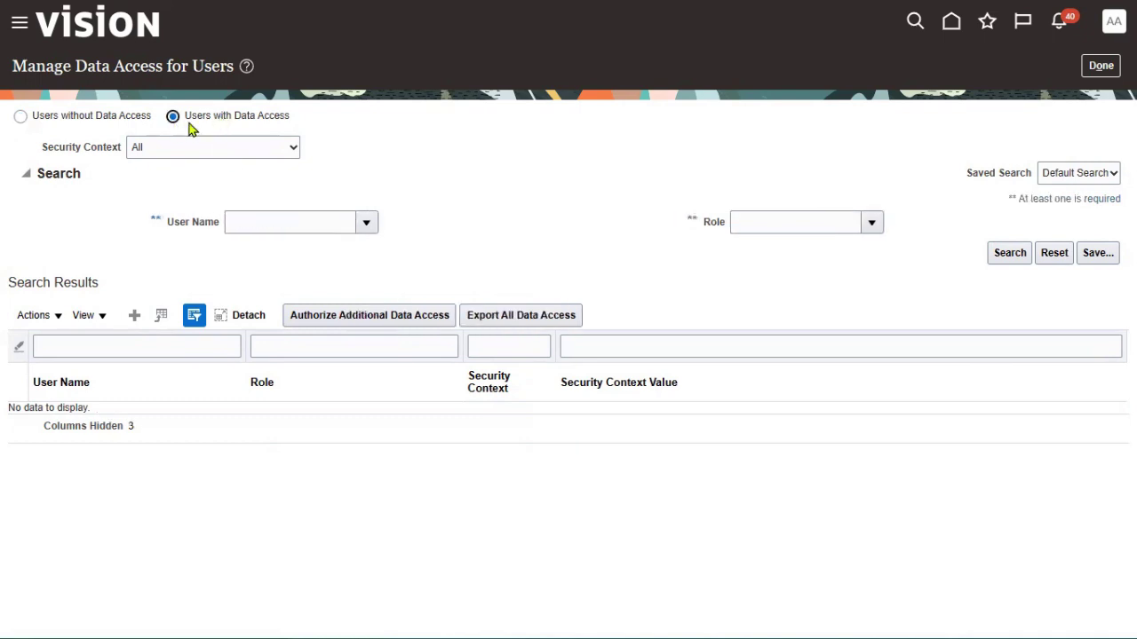
left_click(255, 217)
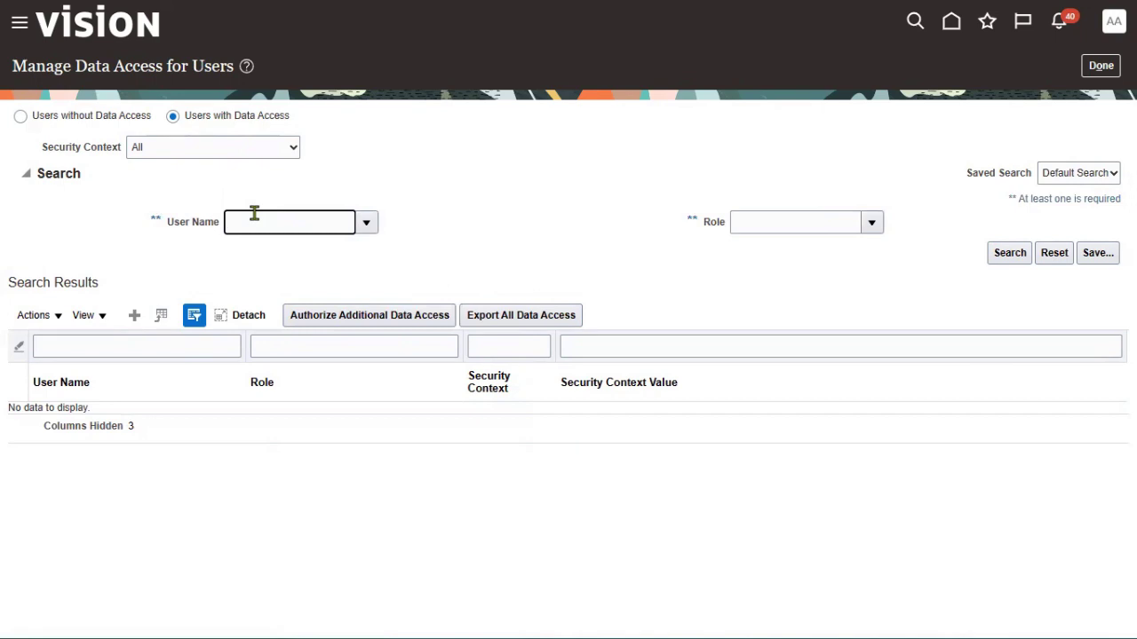
type("FIN_MANAGER")
left_click(1006, 257)
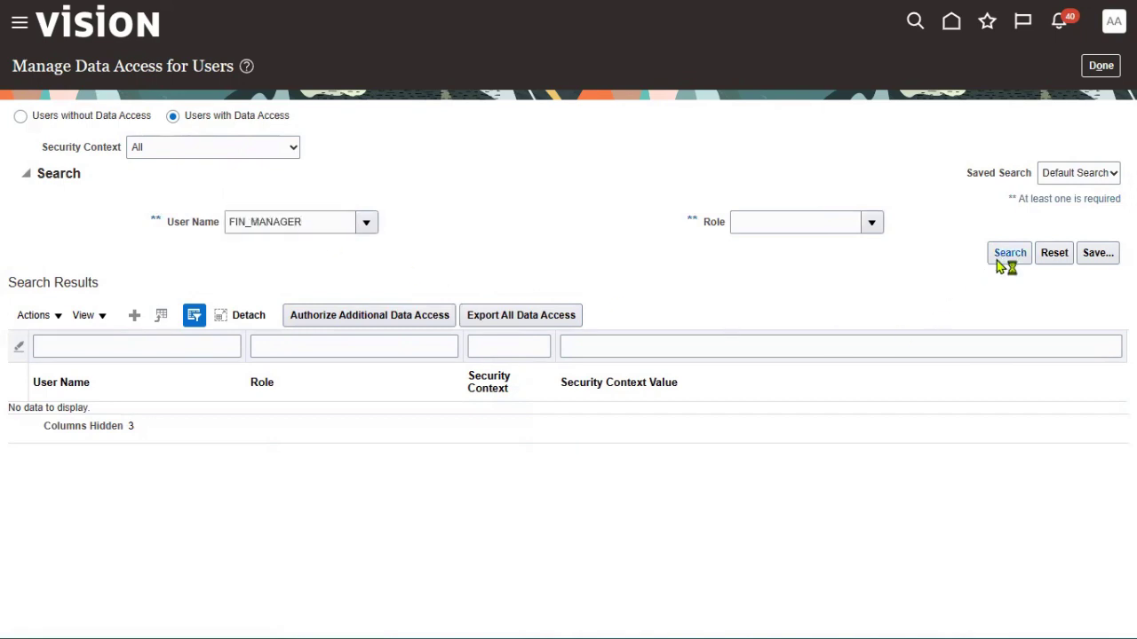
Revoke FIN_MANAGER's General Accountant and General Accounting Manager assignments, then start a new user data access entry
left_click(237, 418)
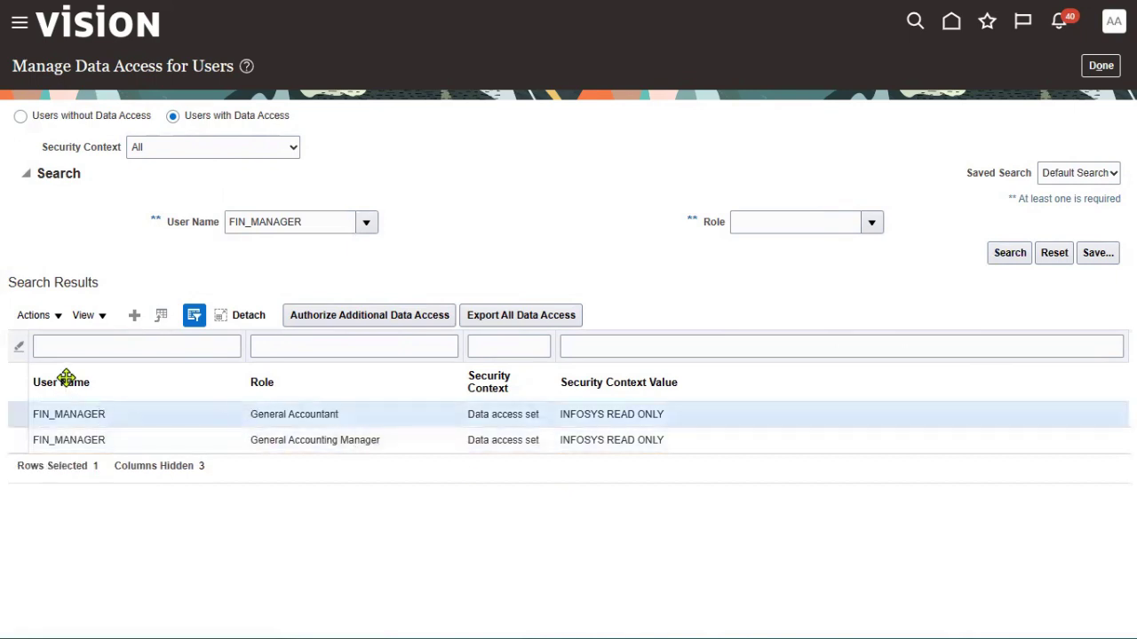
left_click(56, 322)
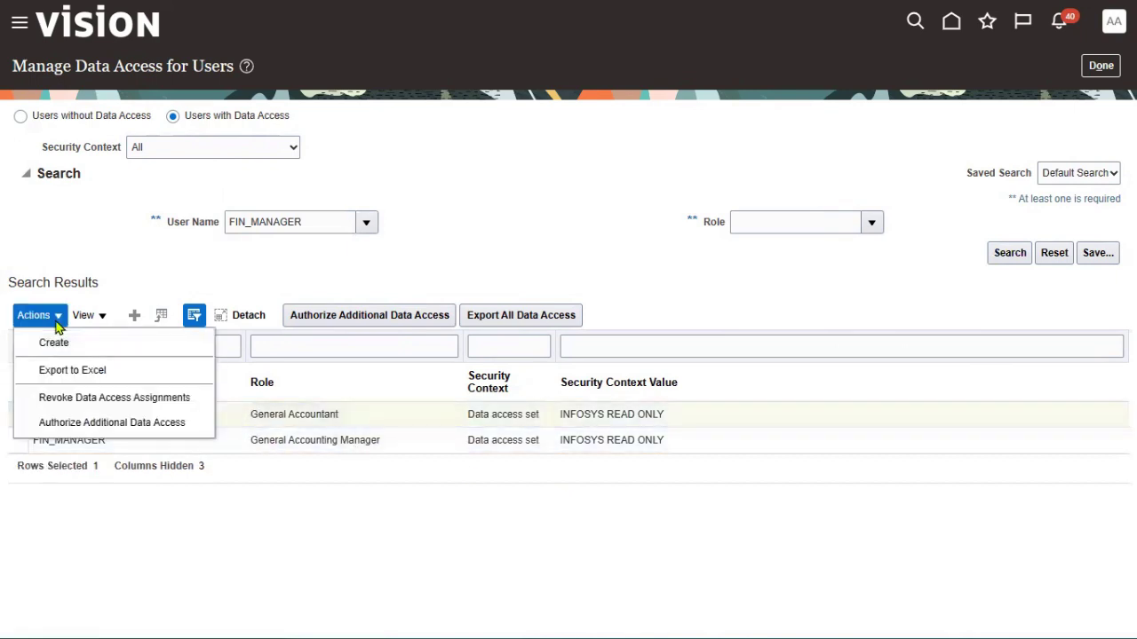
left_click(65, 398)
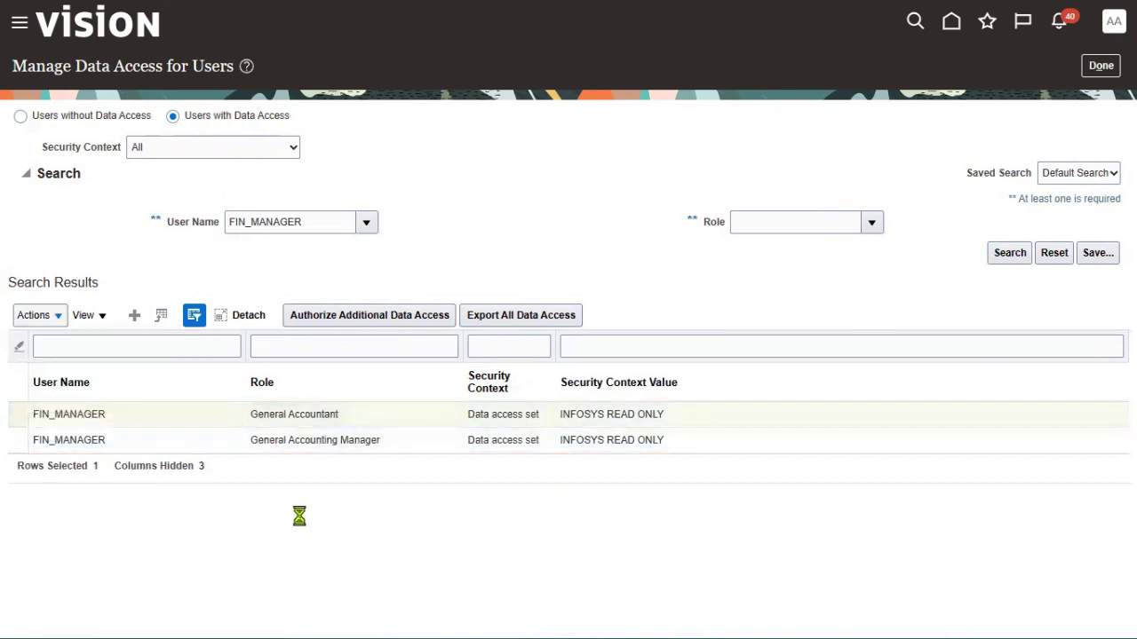
left_click(57, 317)
left_click(76, 400)
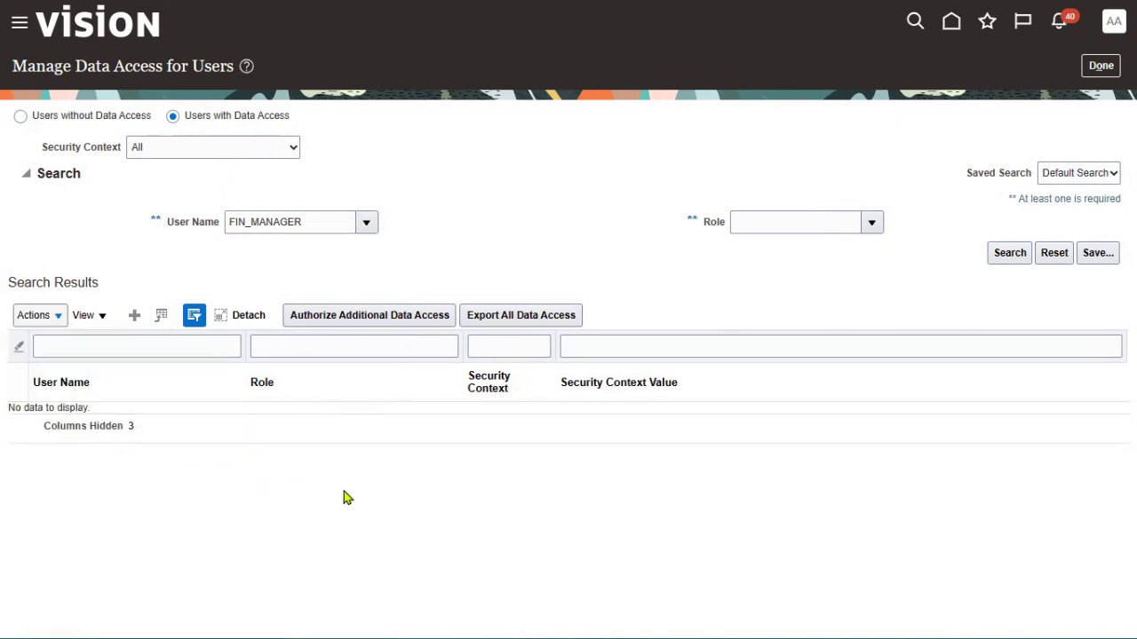
left_click(134, 315)
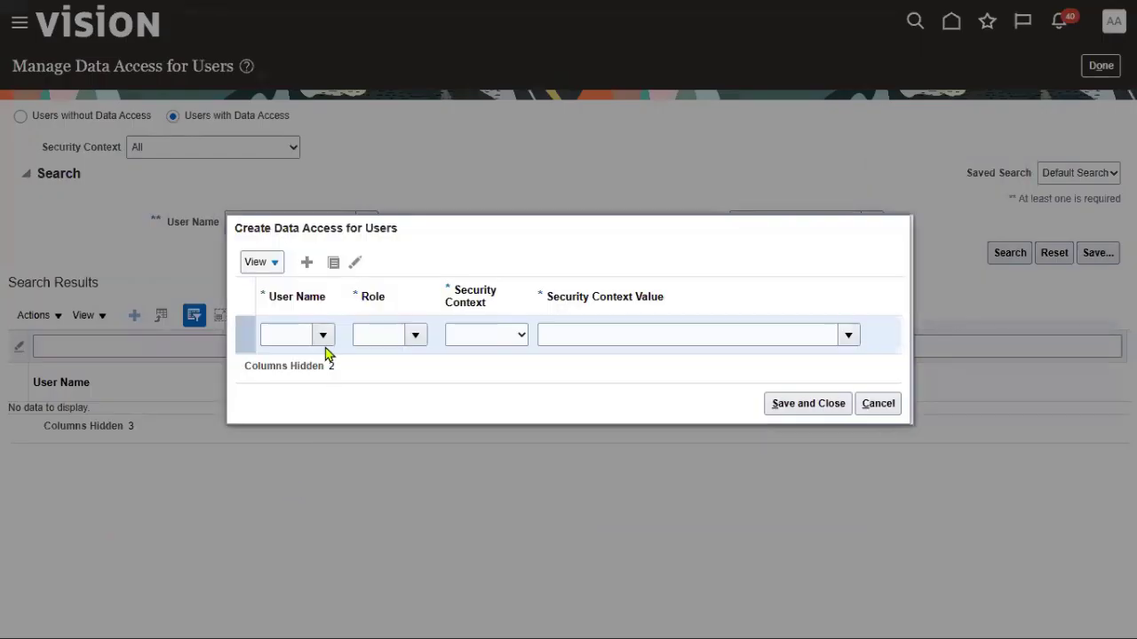
left_click(291, 335)
Grant FIN_MANAGER a role with security context Data access set, value INFOSYS_101_READ
type("Fi")
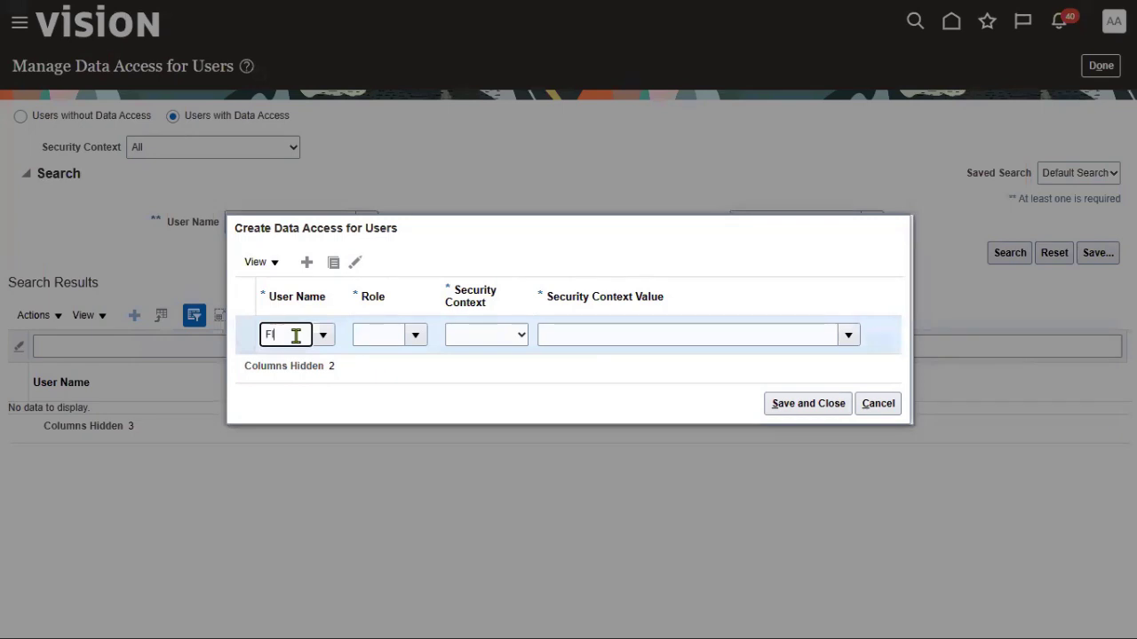
type("N_MAN")
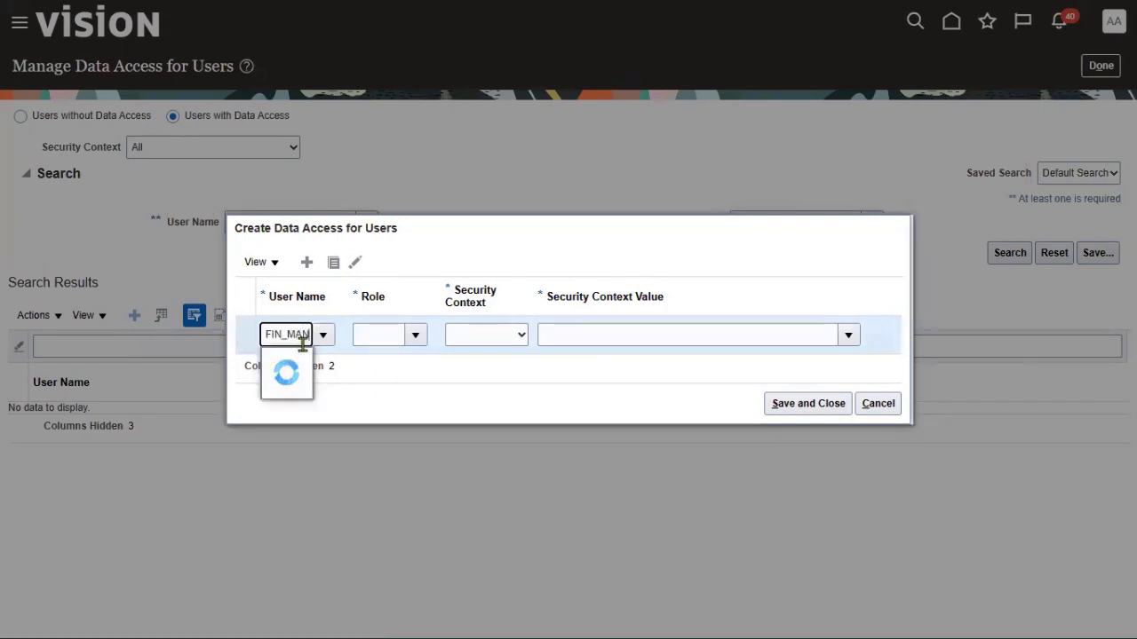
left_click(307, 365)
left_click(417, 338)
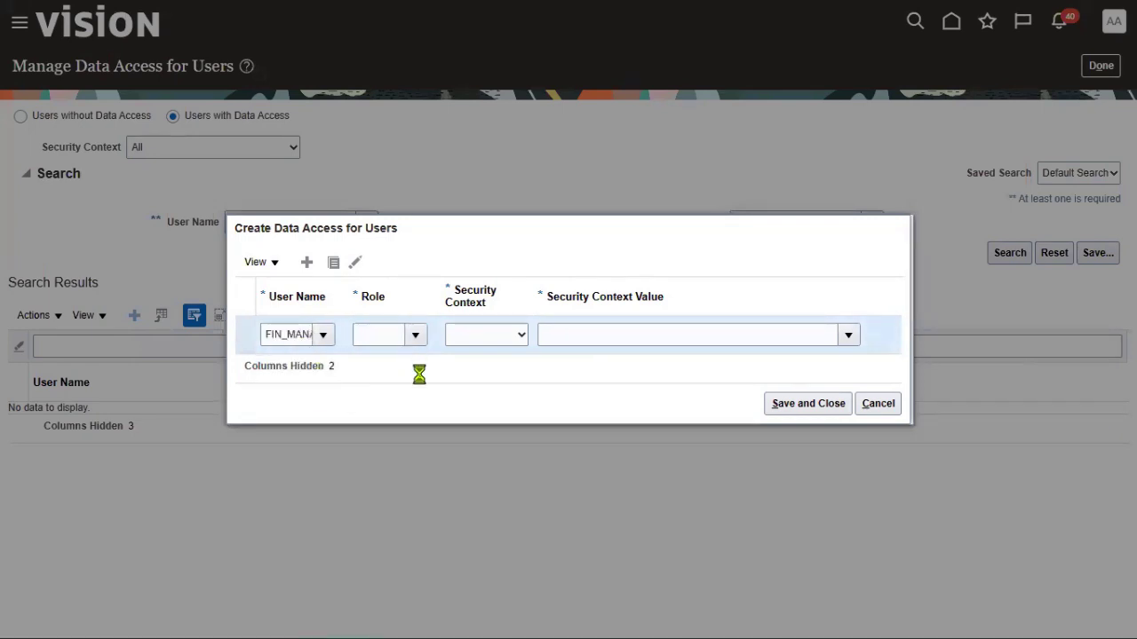
left_click(419, 365)
left_click(497, 343)
left_click(500, 370)
left_click(595, 335)
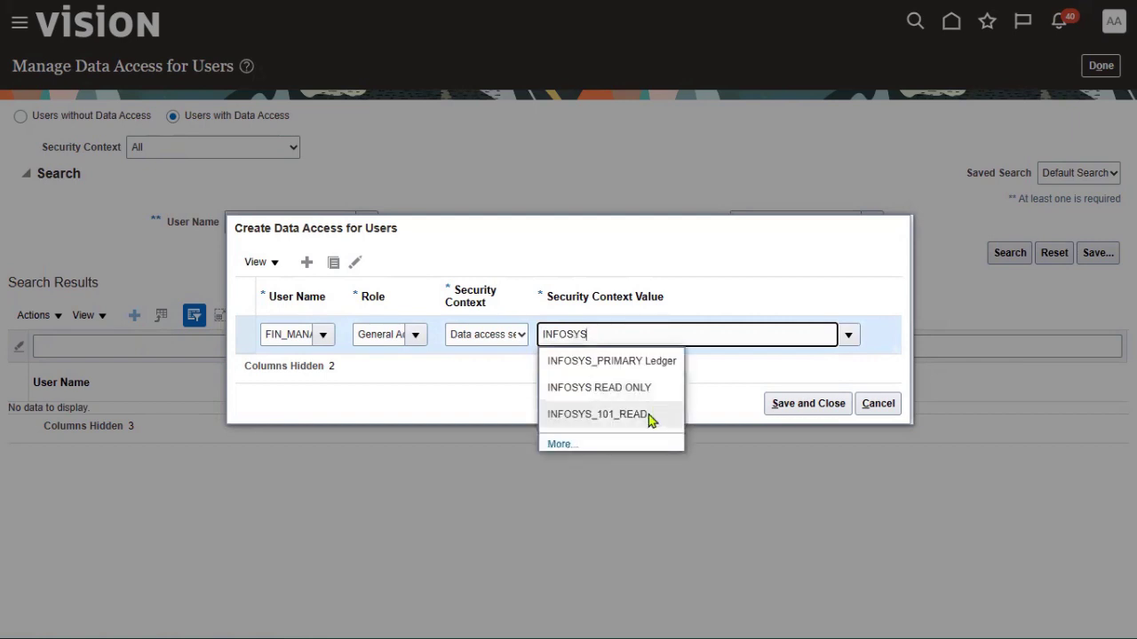
left_click(649, 414)
left_click_drag(663, 335, 541, 332)
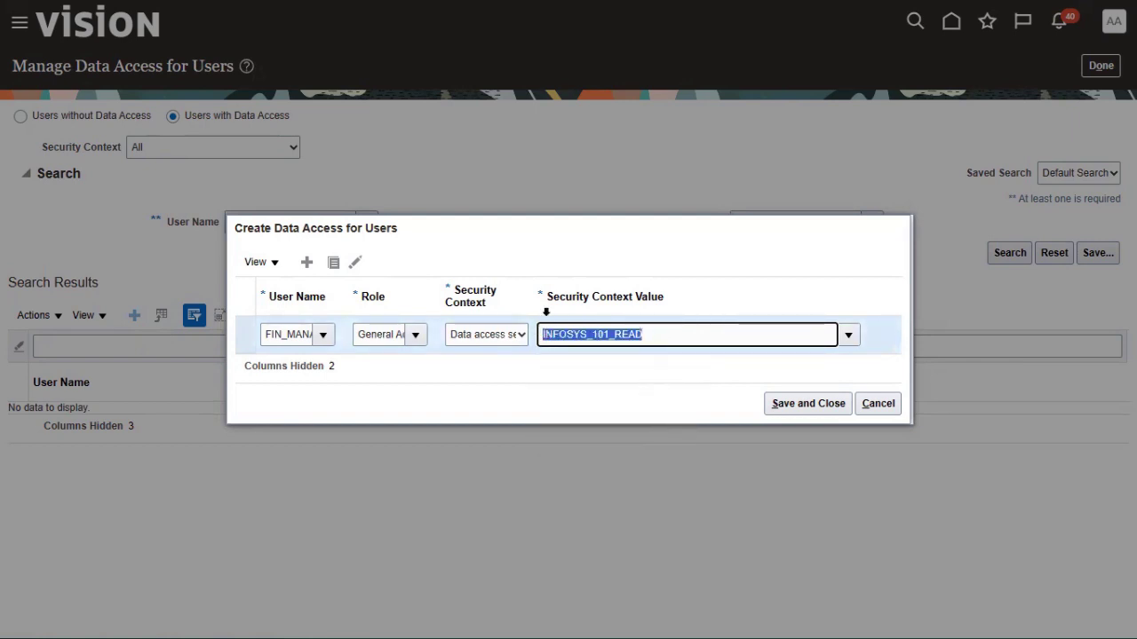
Duplicate the grant for the General Accounting Manager role and save and close
left_click(333, 262)
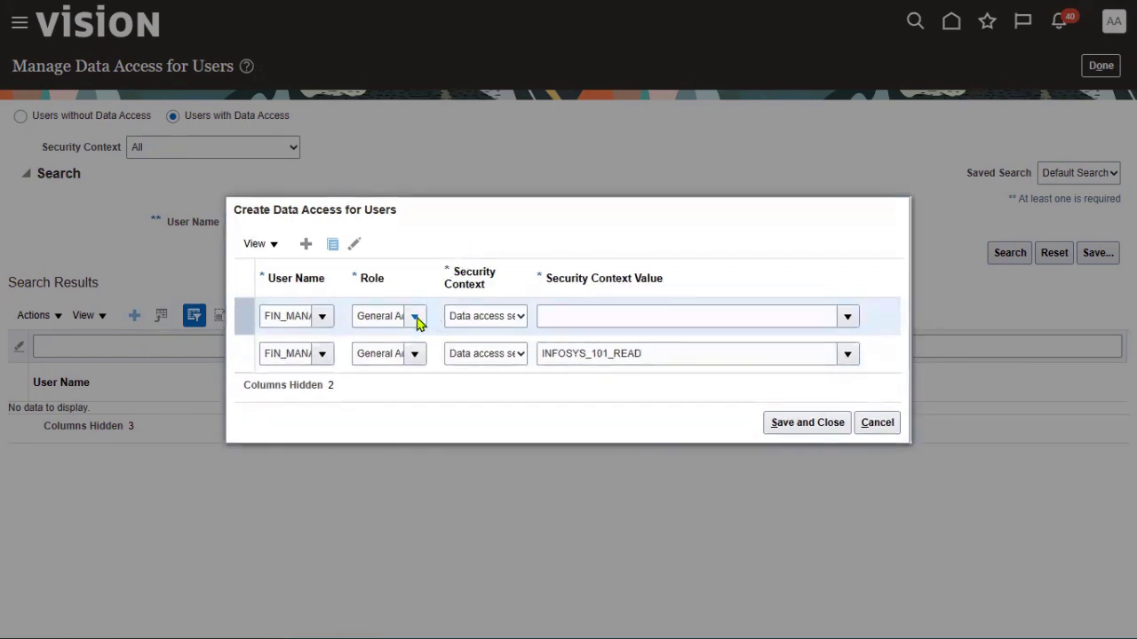
left_click(432, 409)
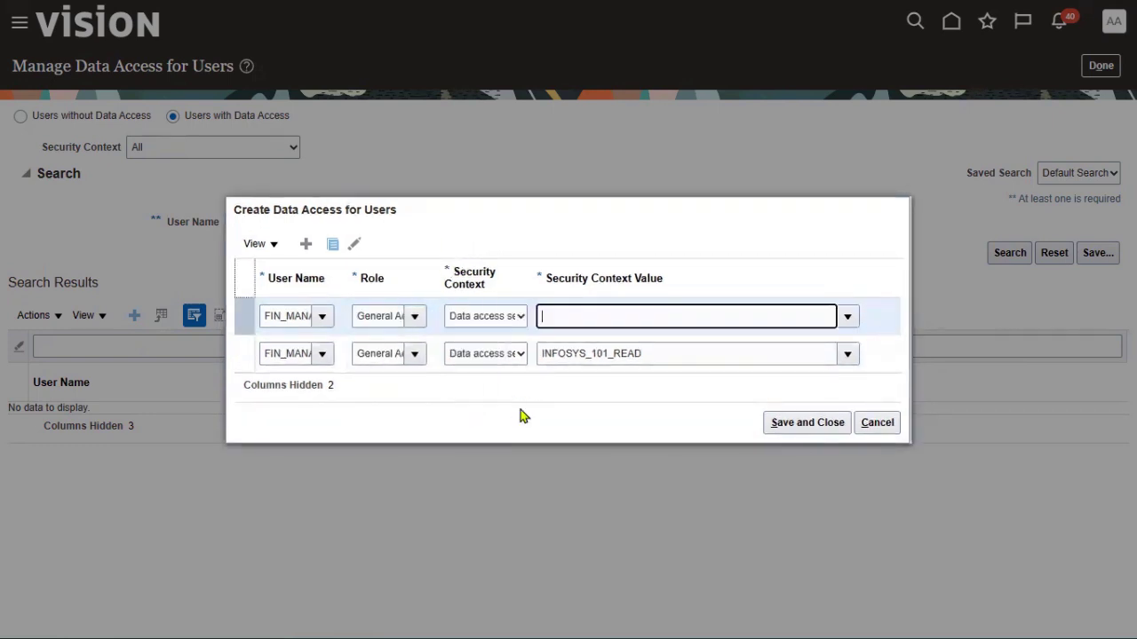
left_click(780, 428)
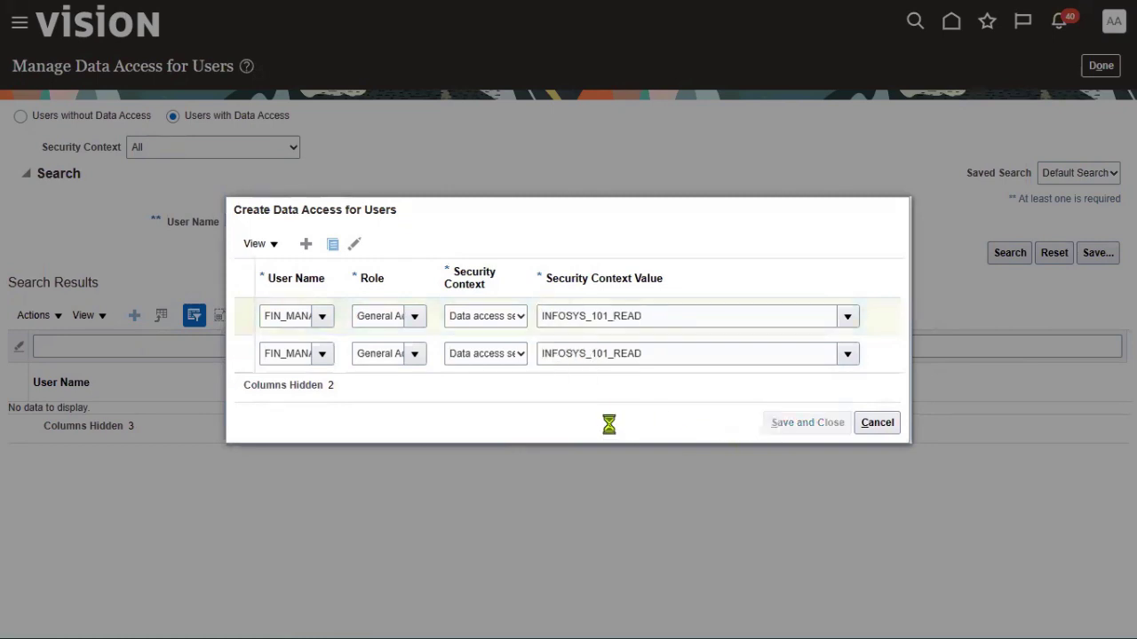
left_click(1100, 65)
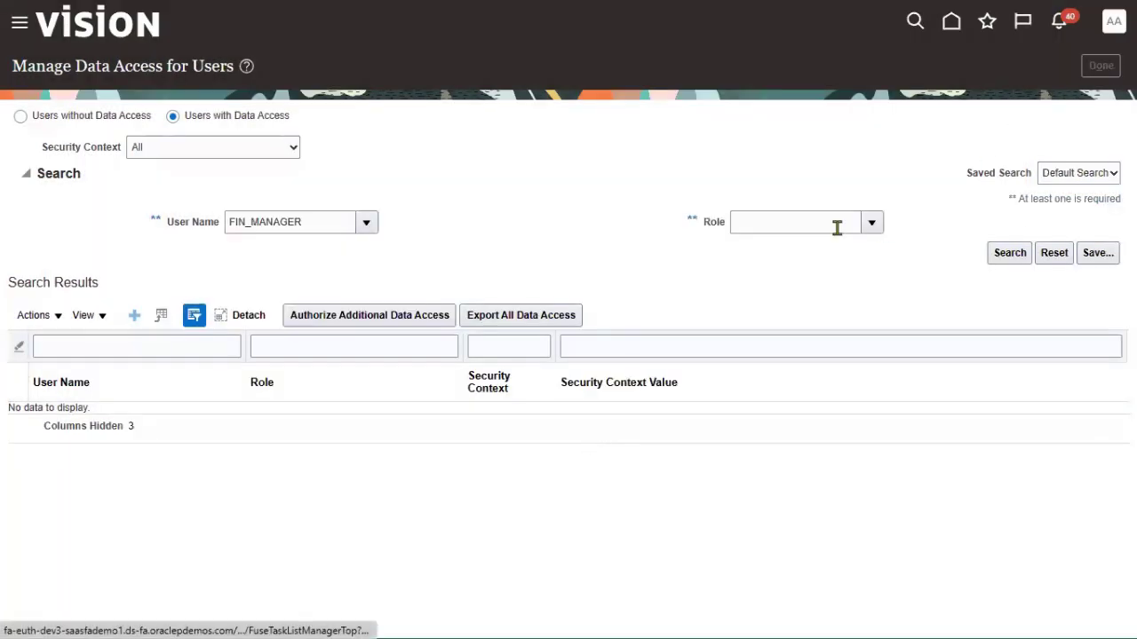
Under Initial Users, submit the Run User and Roles Synchronization Process and confirm
left_click(171, 160)
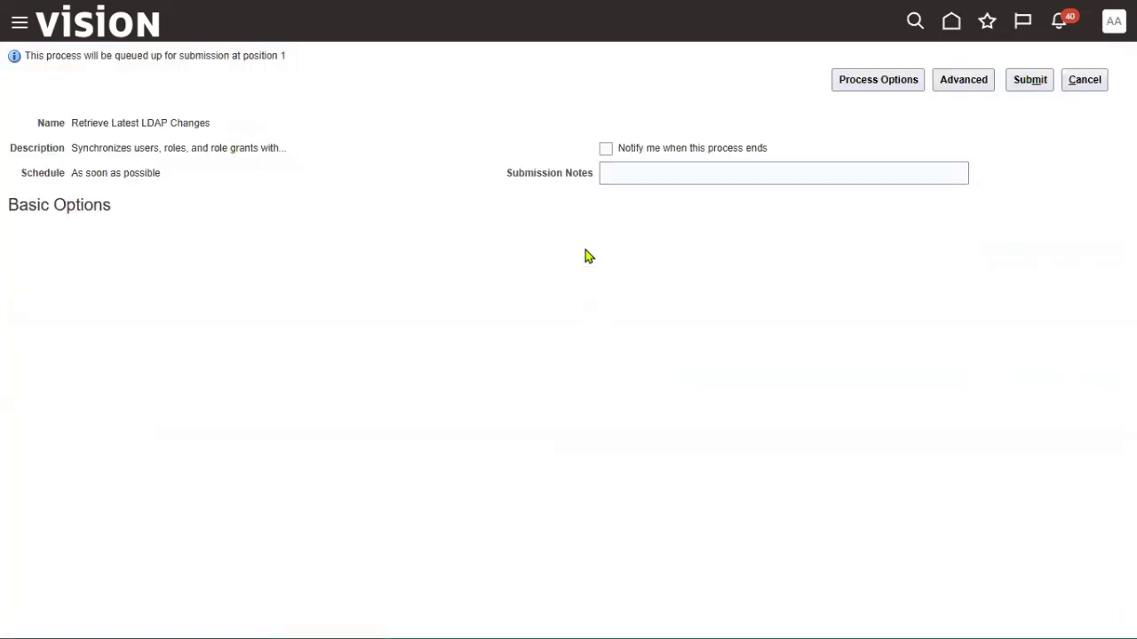
left_click(1030, 80)
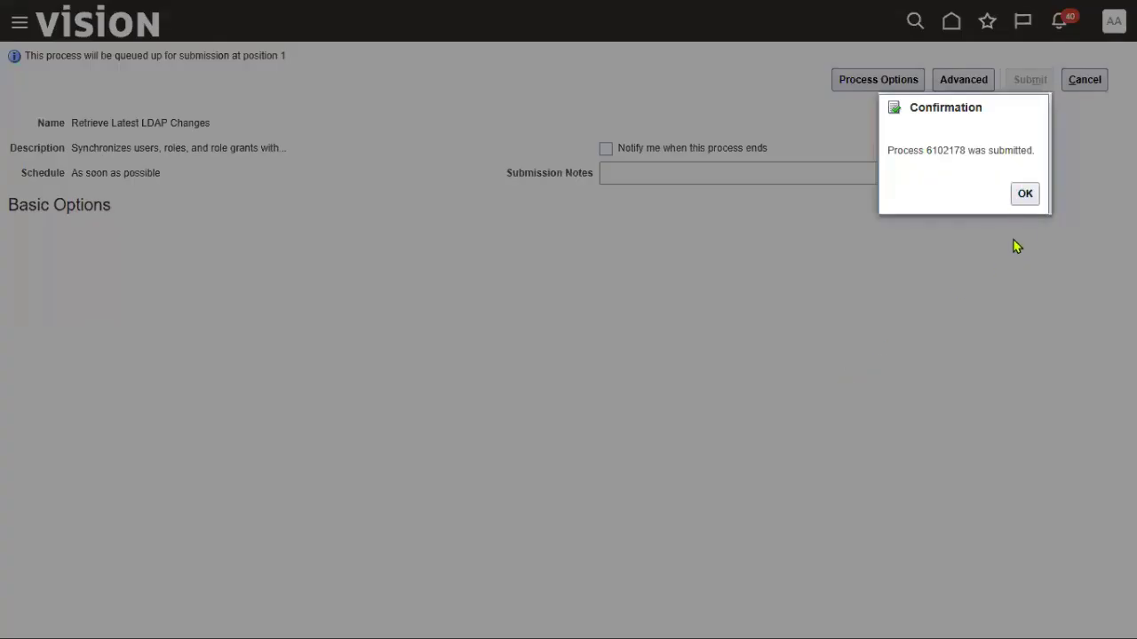
left_click(1025, 194)
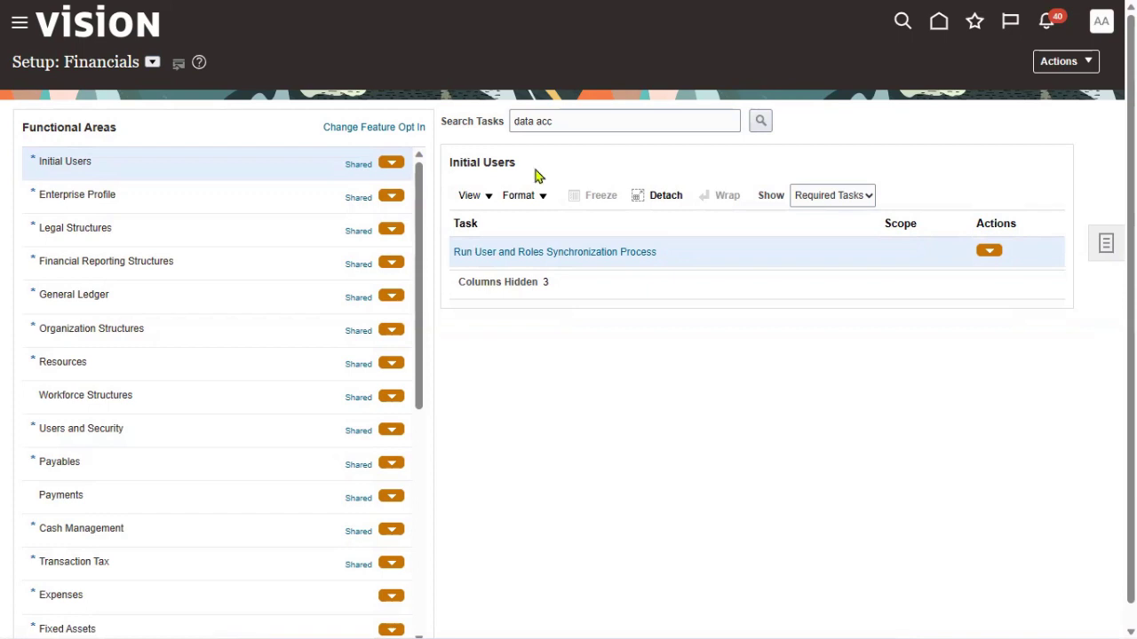
left_click(1104, 23)
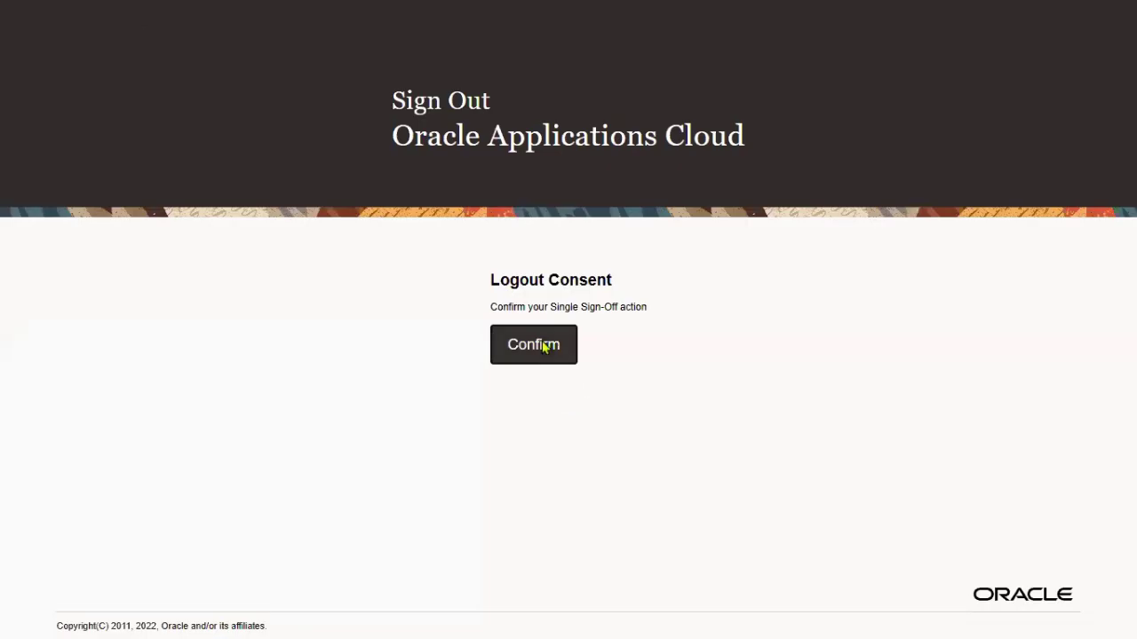
Sign out, sign in as another saved user, open General Accounting, then sign out again
left_click(543, 344)
left_click(540, 311)
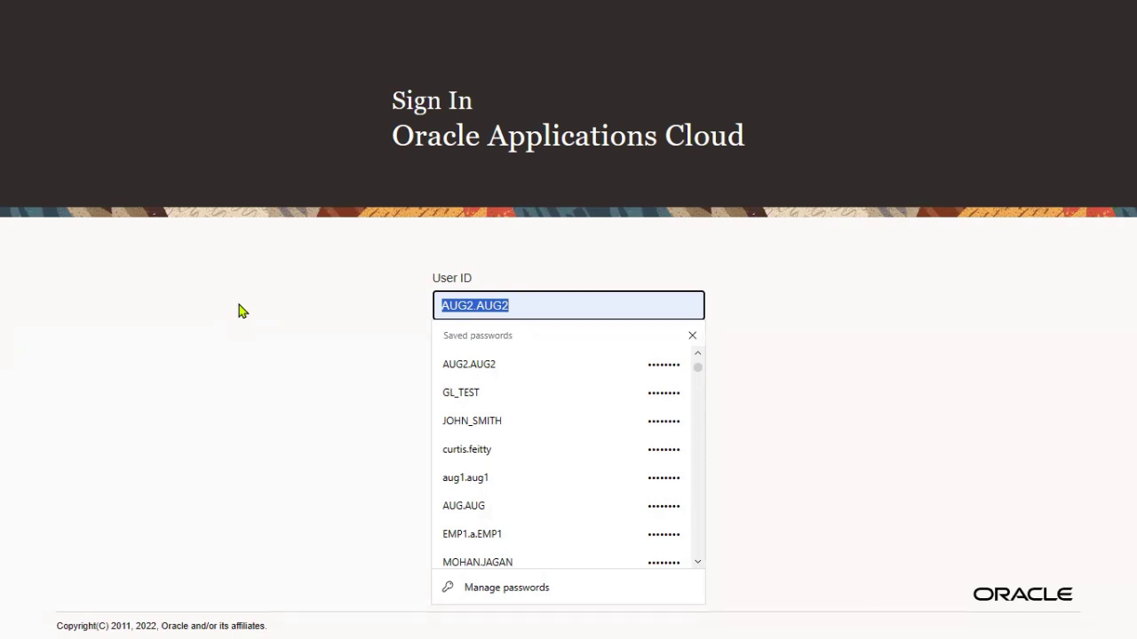
left_click(513, 421)
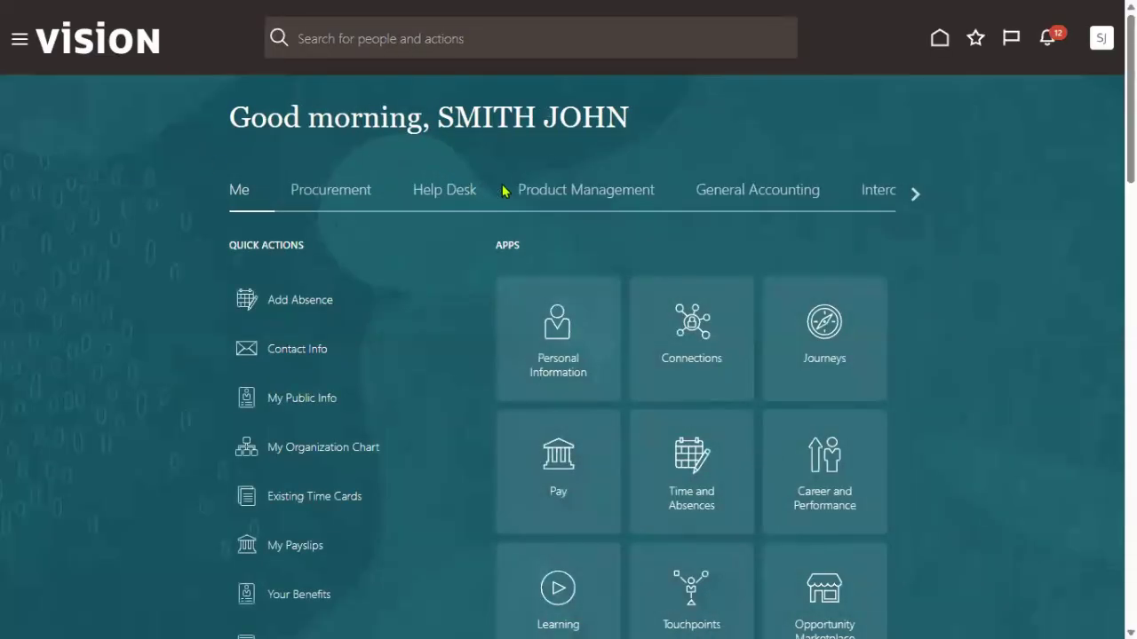
left_click(740, 190)
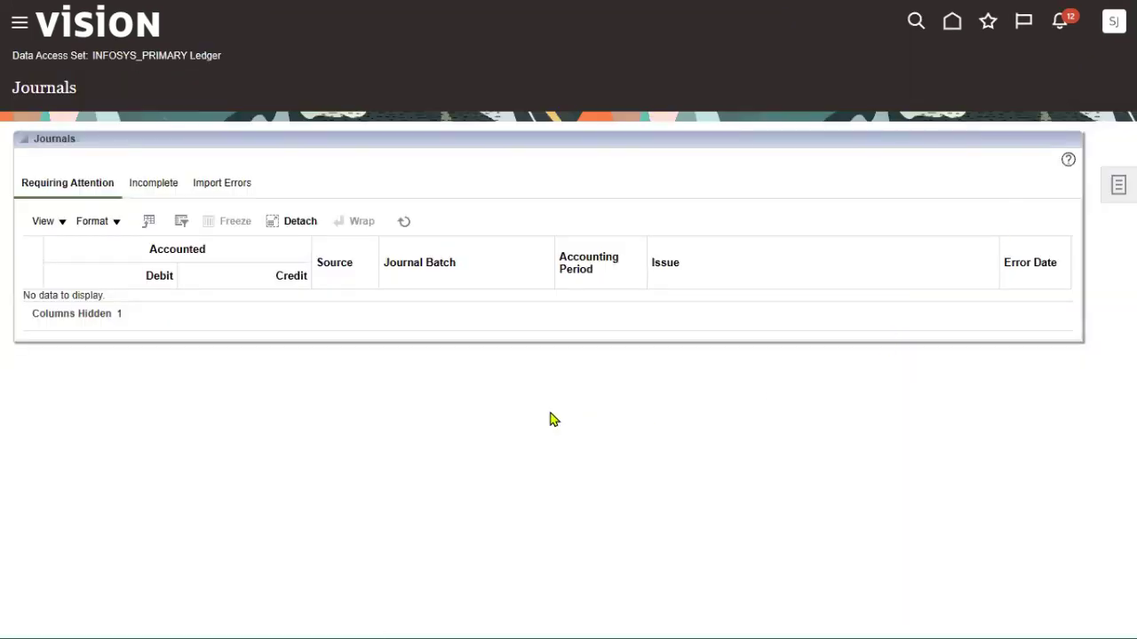
left_click(1112, 21)
left_click(1086, 62)
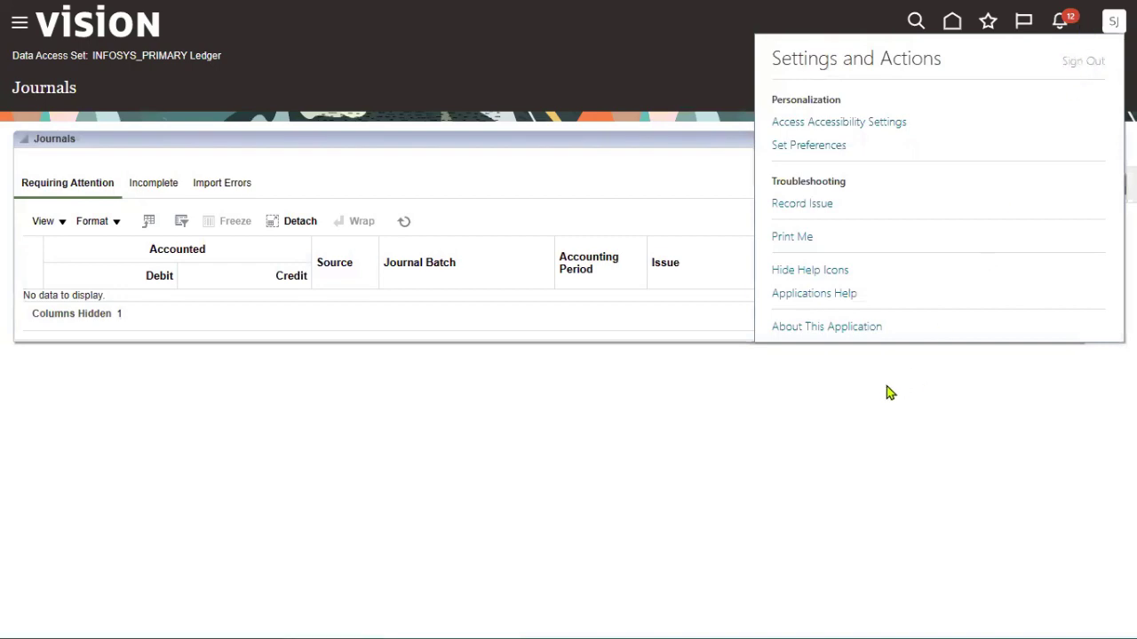
Confirm sign-off and sign back in as FIN_MANAGER
left_click(565, 354)
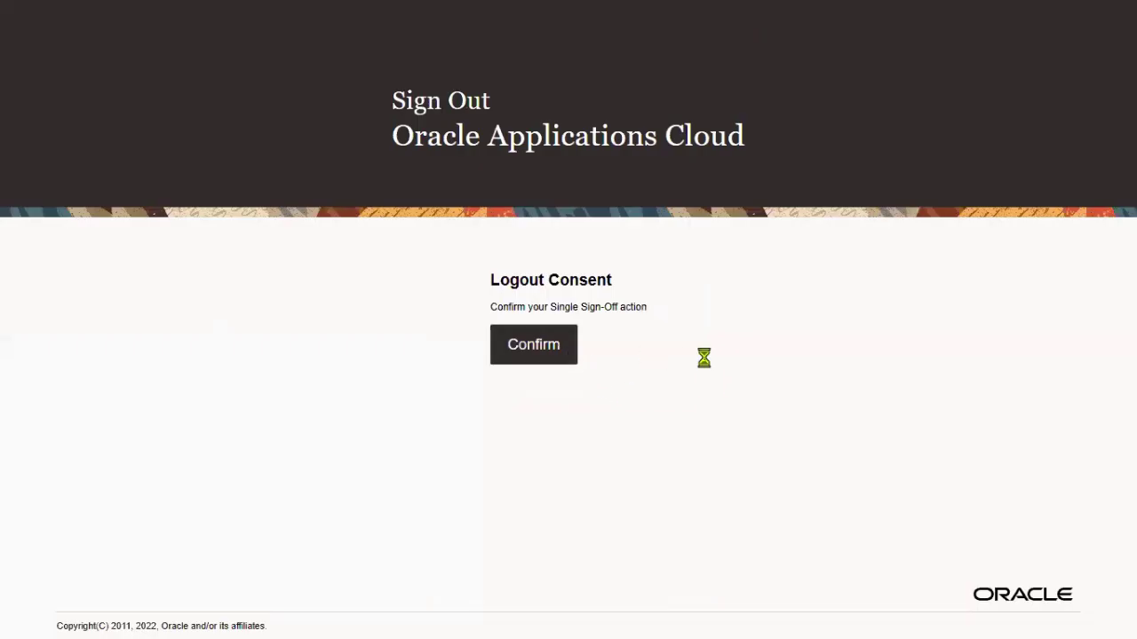
double_click(560, 307)
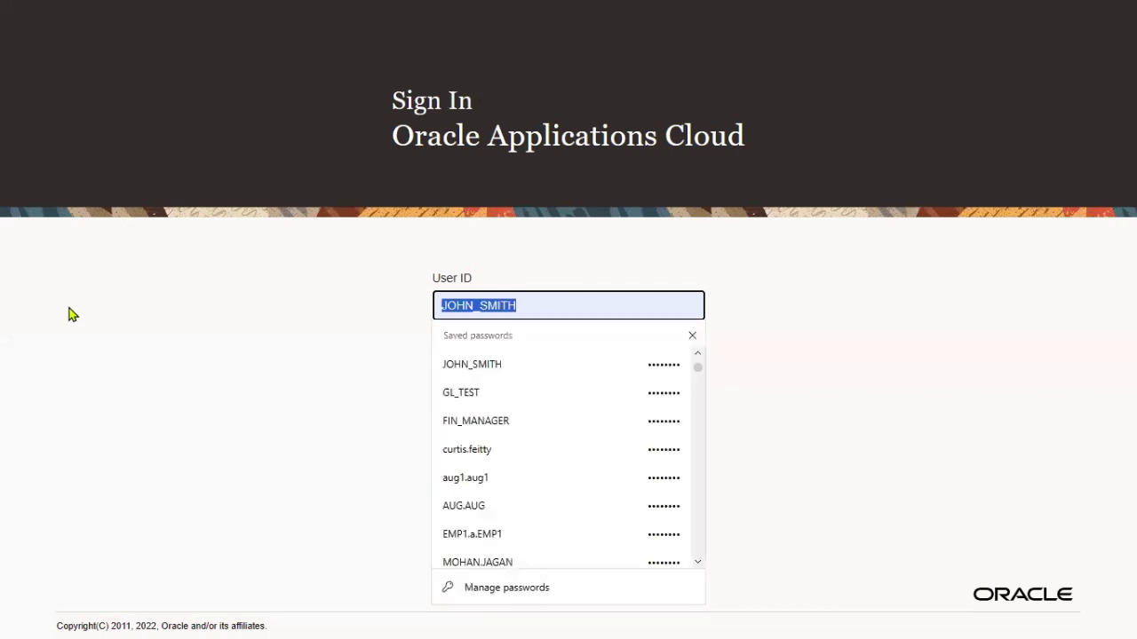
type("F")
left_click(480, 366)
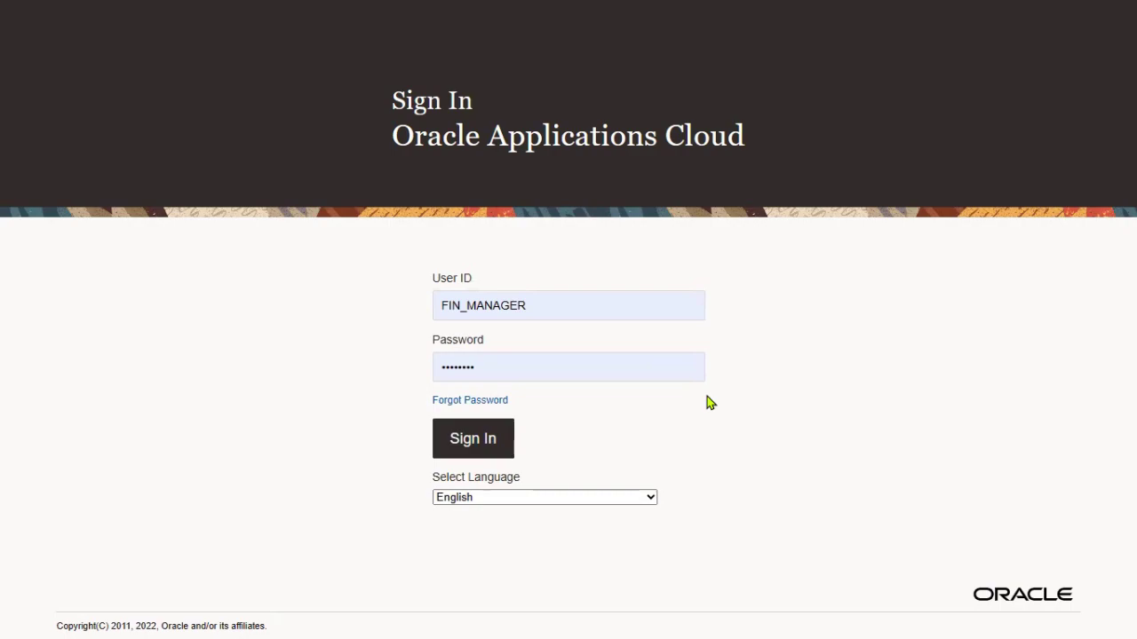
key("Return")
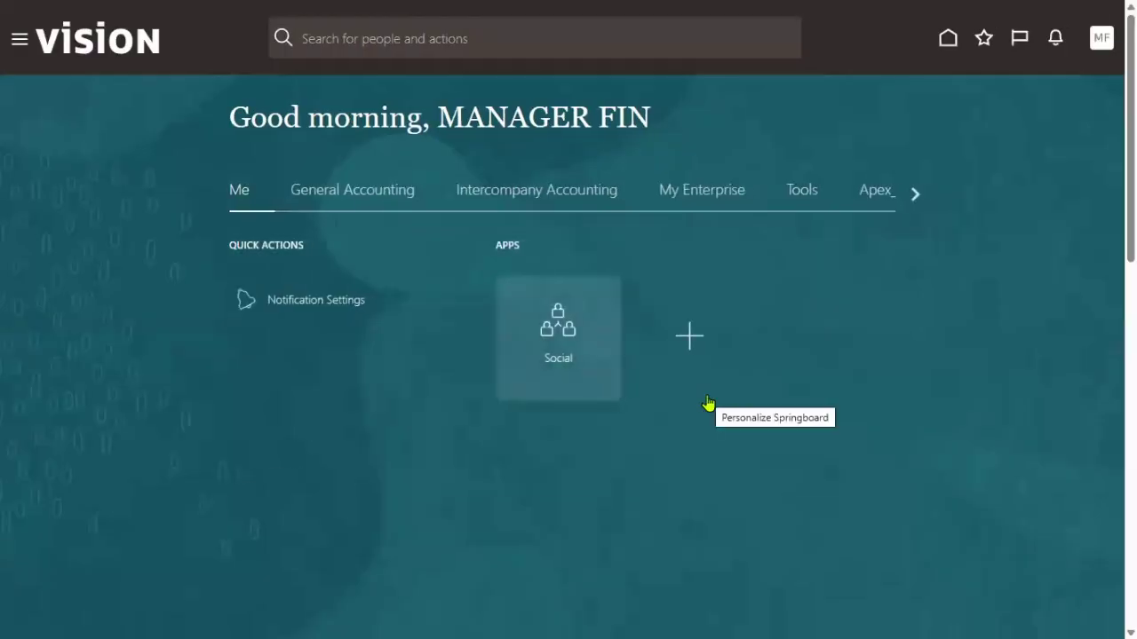
Open General Accounting Journals, check the INFOSYS READ ONLY data access set, then sign out
left_click(391, 203)
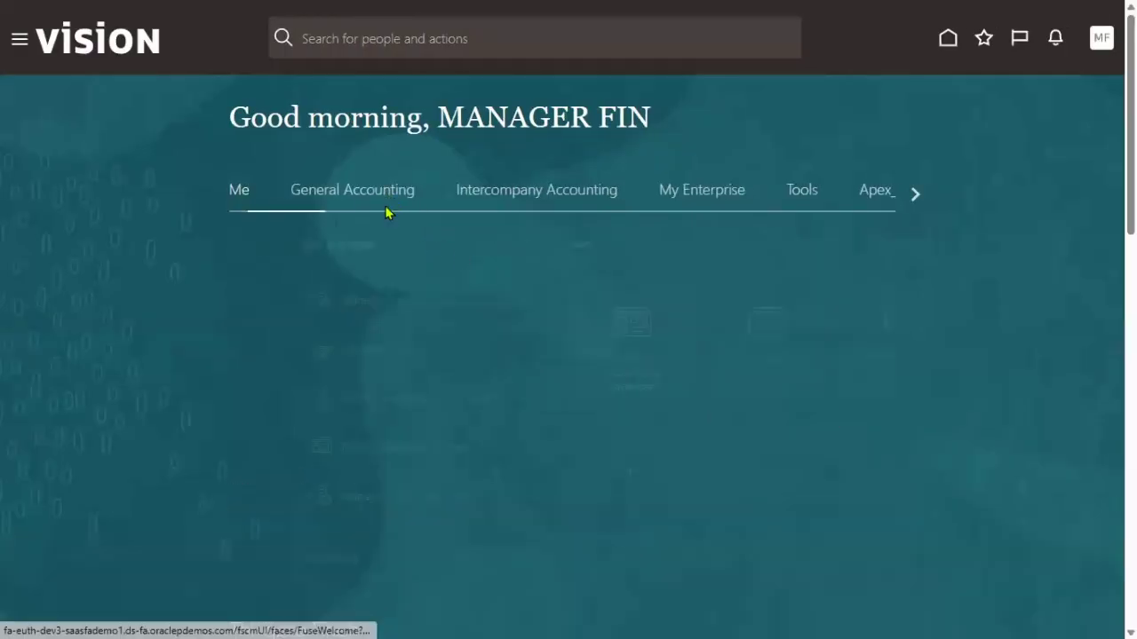
left_click(696, 327)
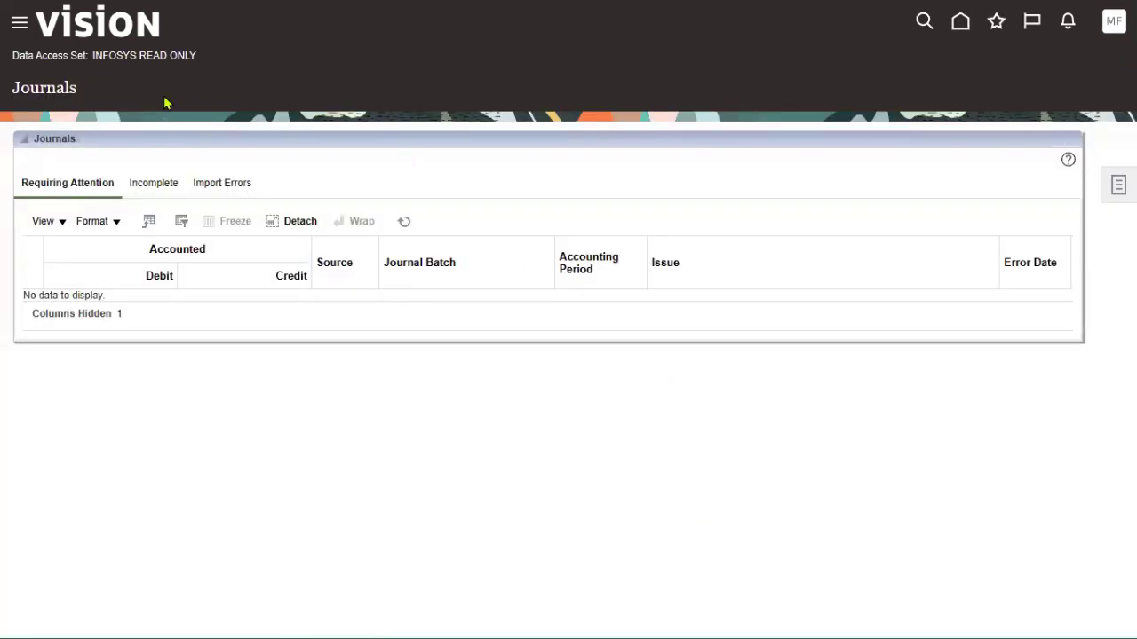
left_click_drag(189, 53, 190, 74)
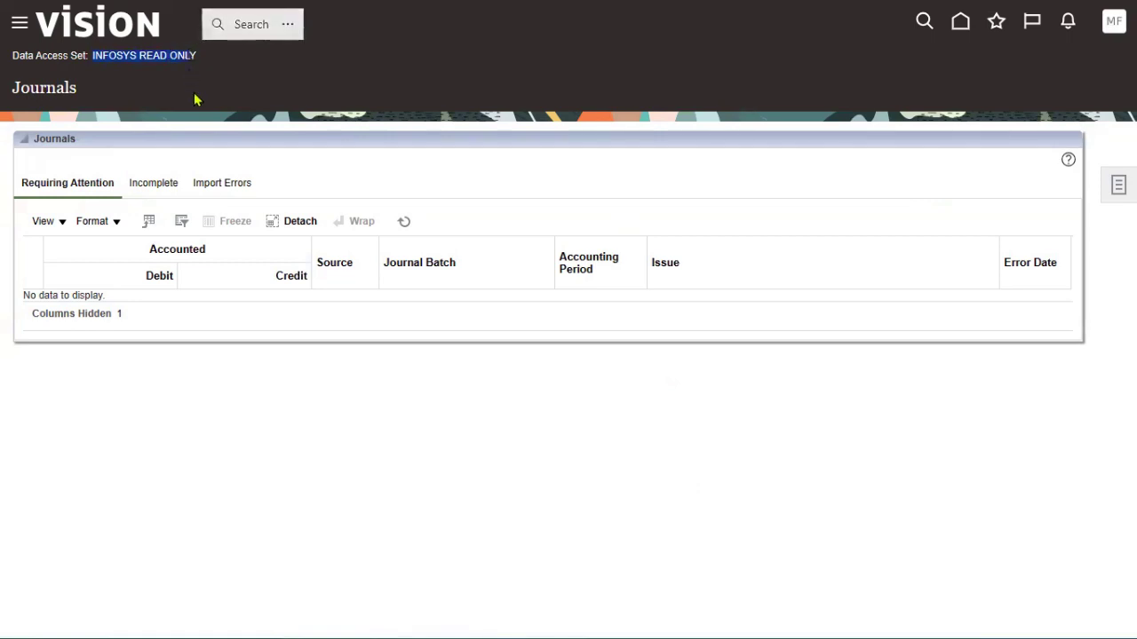
left_click(1112, 189)
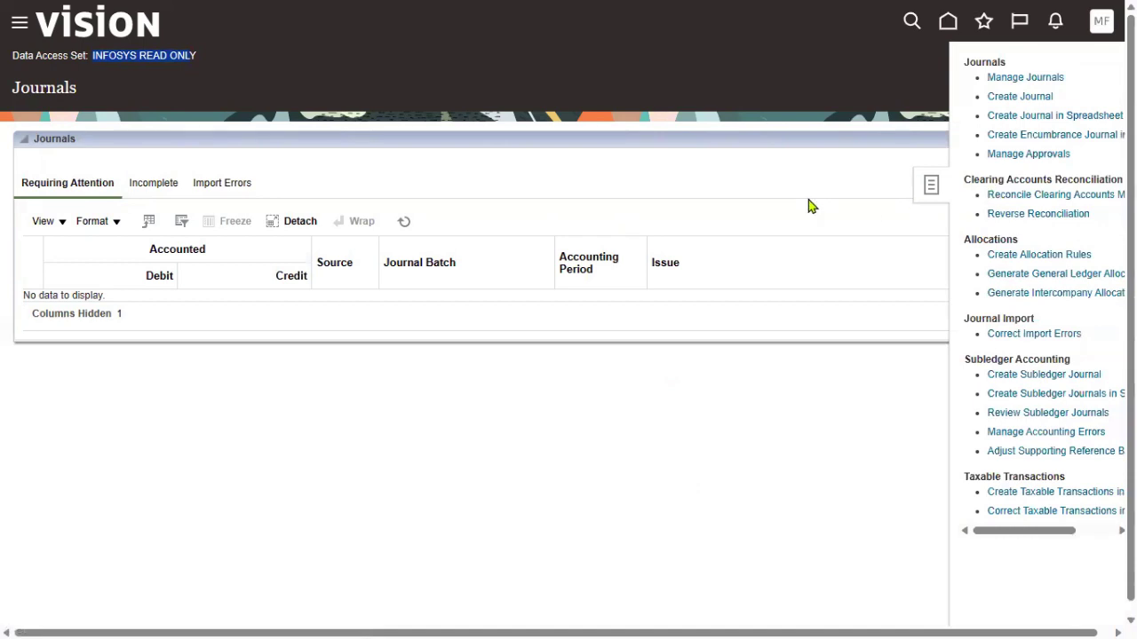
left_click(19, 23)
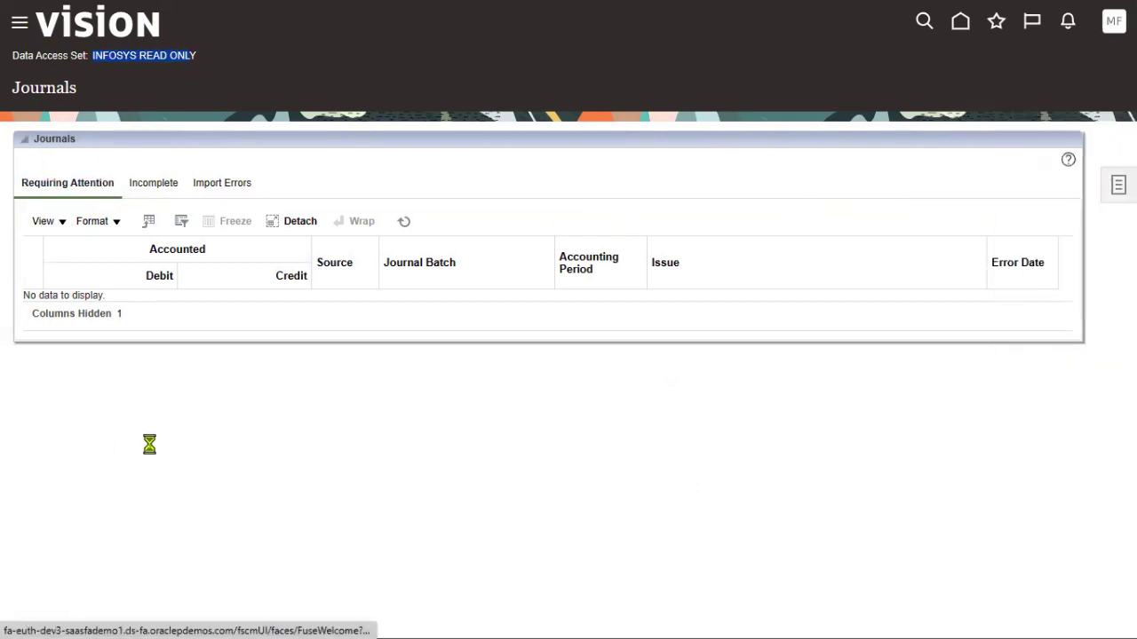
left_click(52, 223)
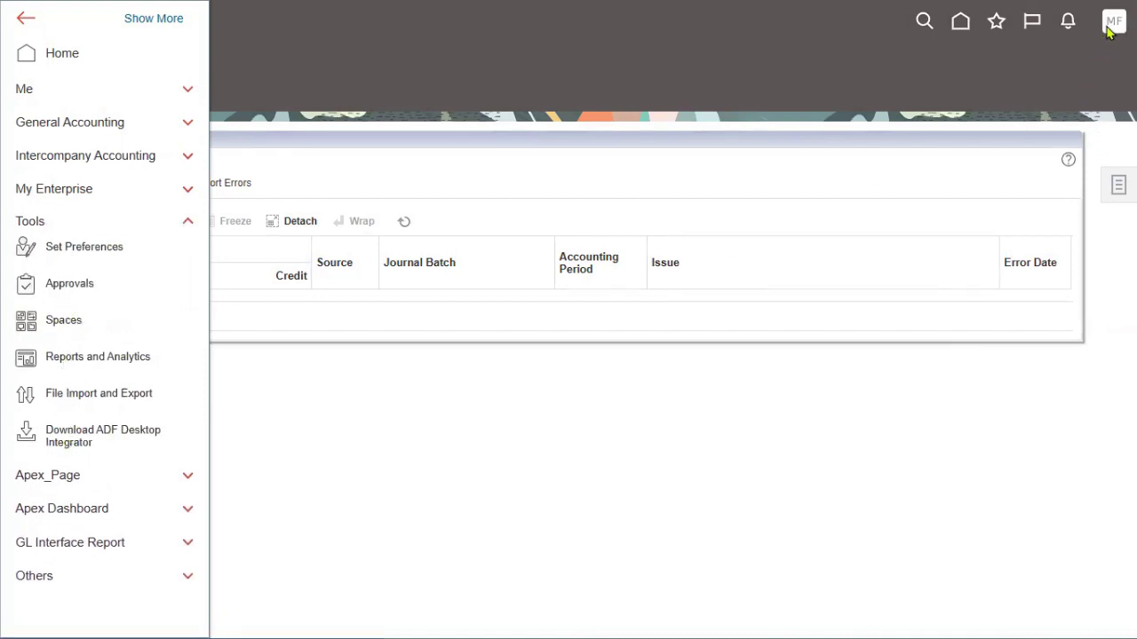
left_click(95, 380)
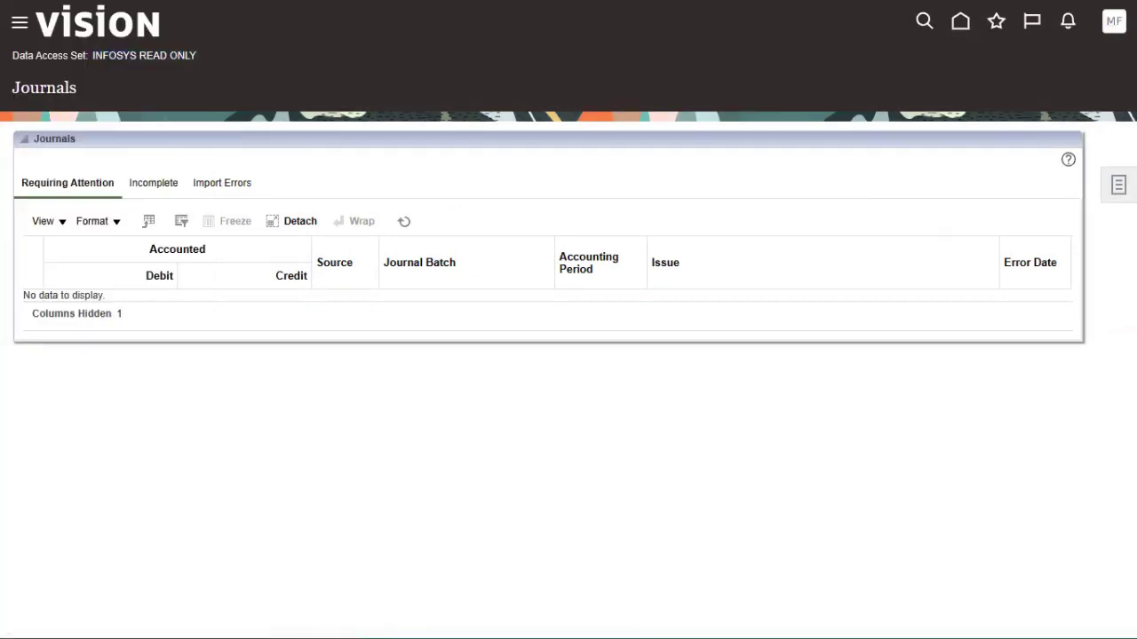
left_click(1100, 58)
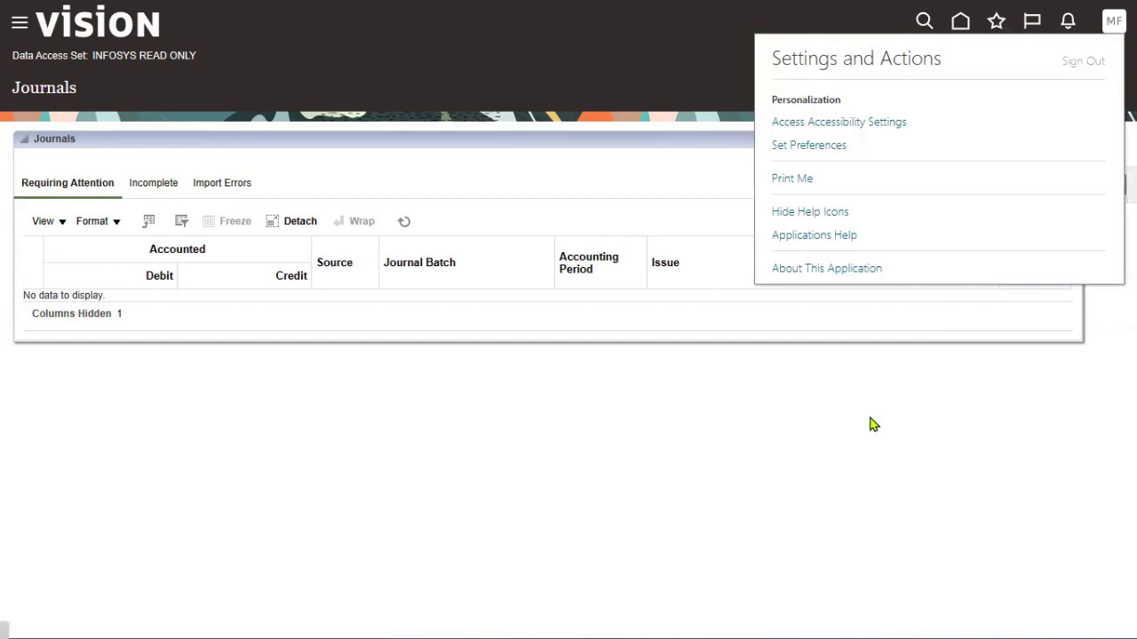
Confirm the sign-out and sign in as another saved user
left_click(558, 358)
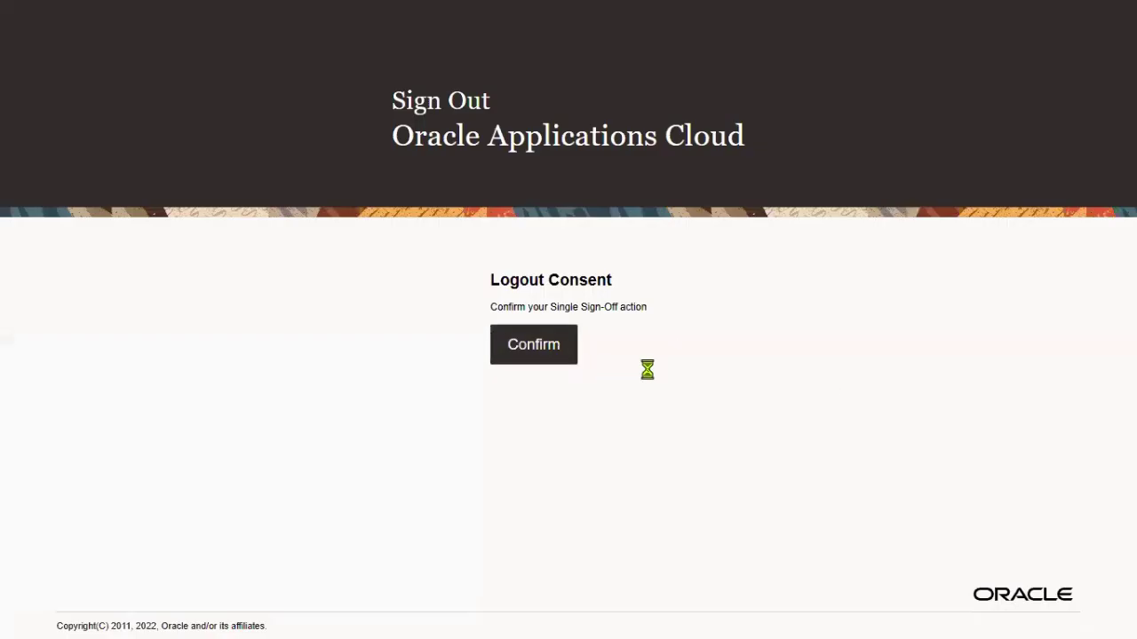
double_click(624, 311)
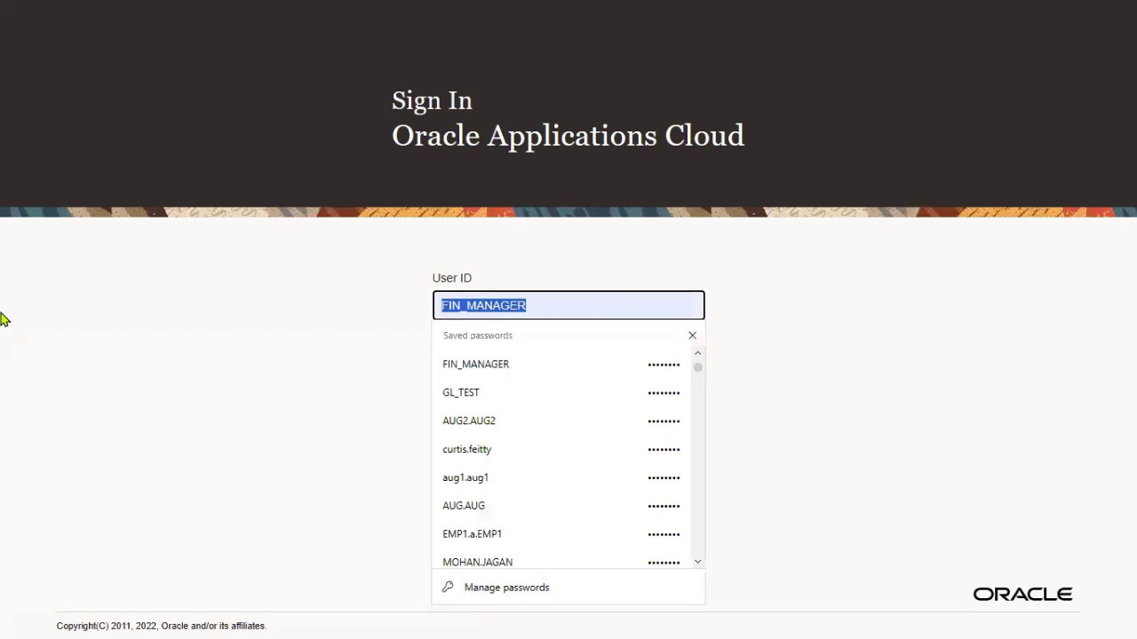
type("AUG2.AUG2")
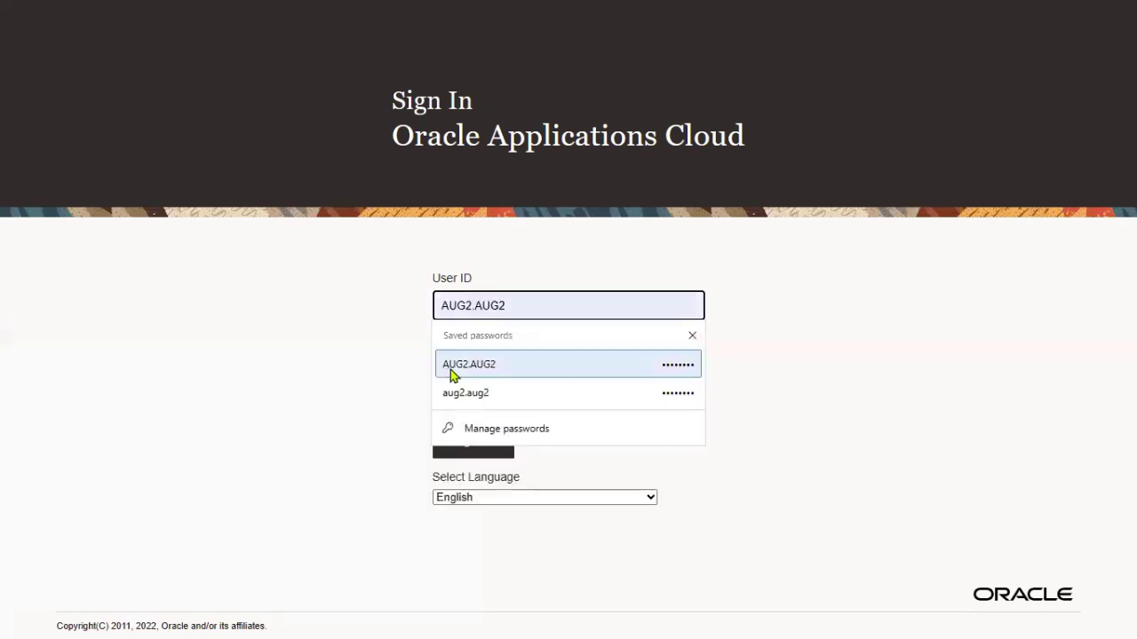
left_click(450, 369)
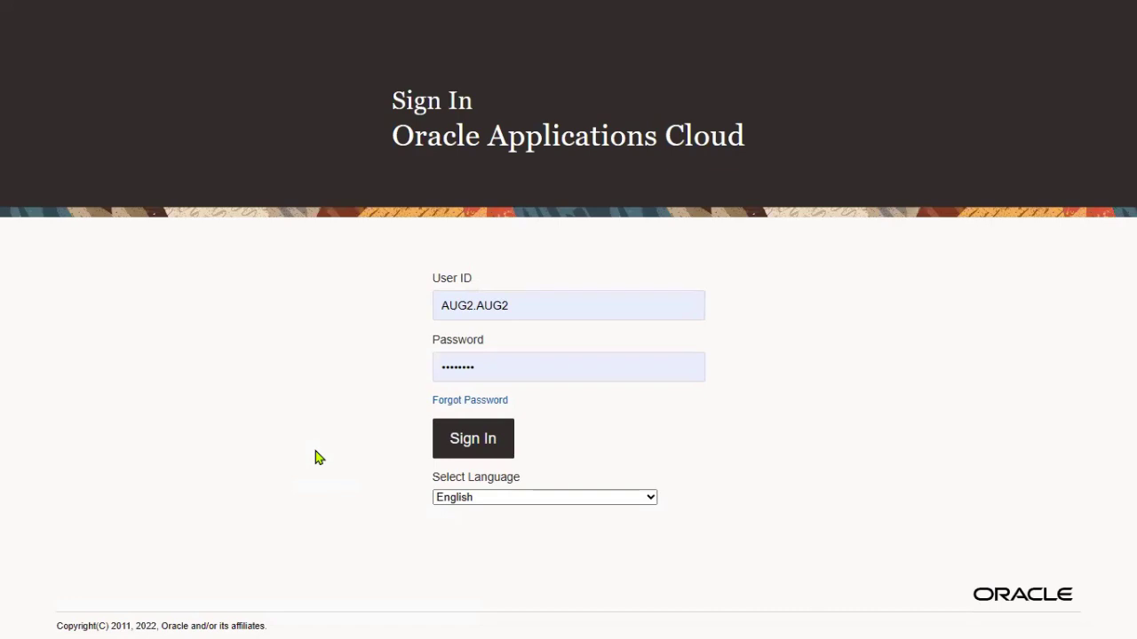
key("Return")
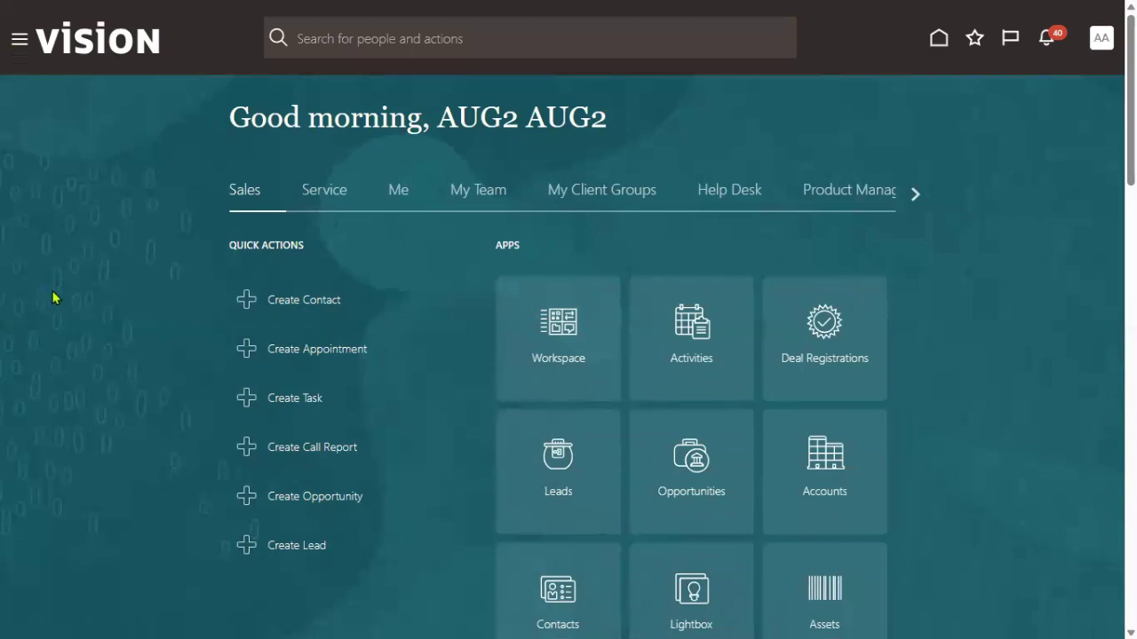
Open Scheduled Processes from the Navigator's Tools group
scroll(178, 433, "down", 4)
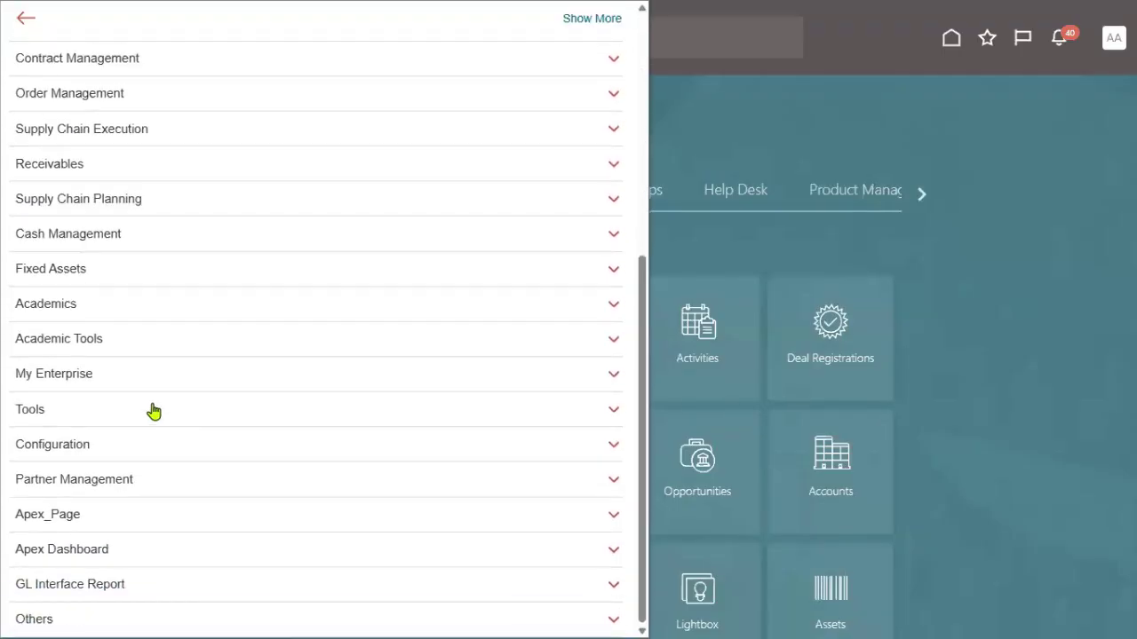
left_click(152, 408)
scroll(231, 413, "down", 3)
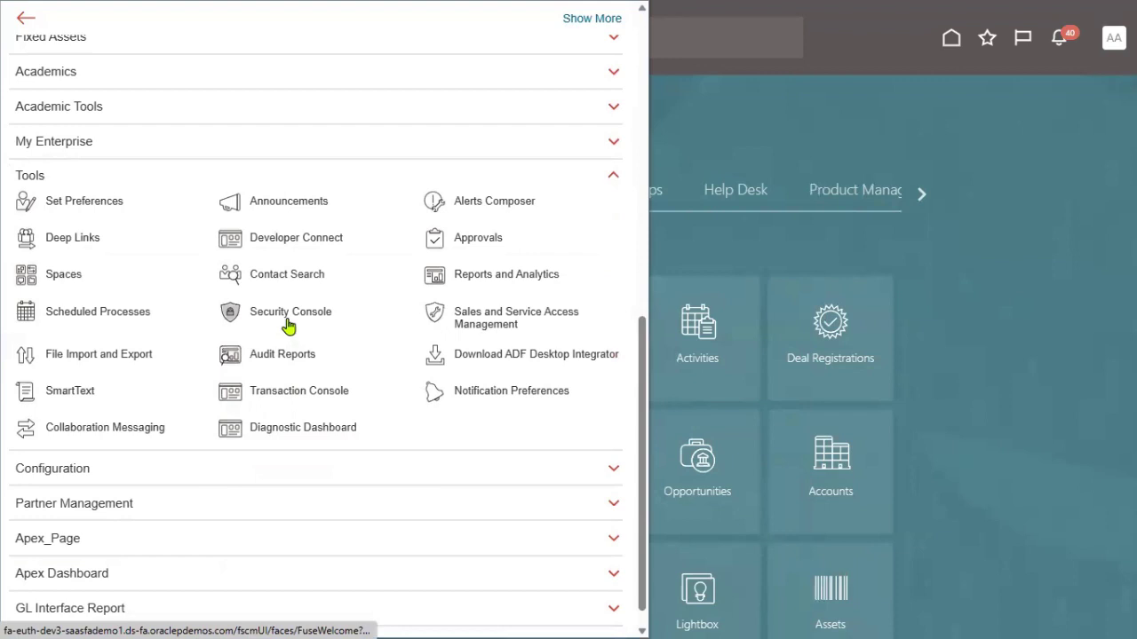
left_click(140, 318)
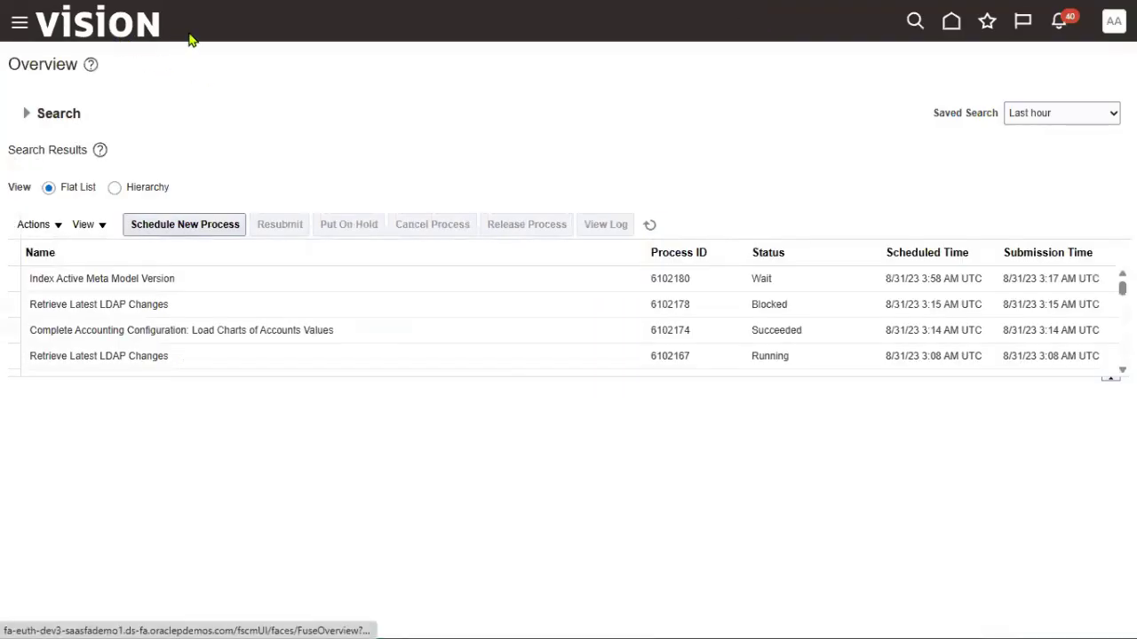
Confirm the Retrieve Latest LDAP Changes process is still Blocked after a refresh, then begin signing out
left_click(48, 304)
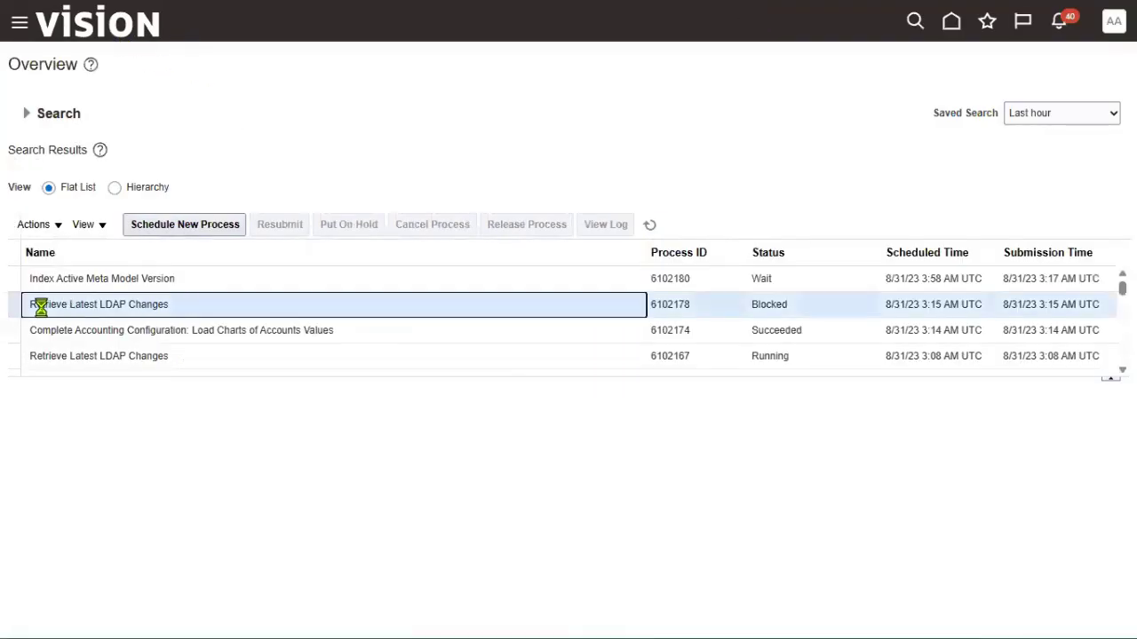
left_click(769, 304)
double_click(770, 306)
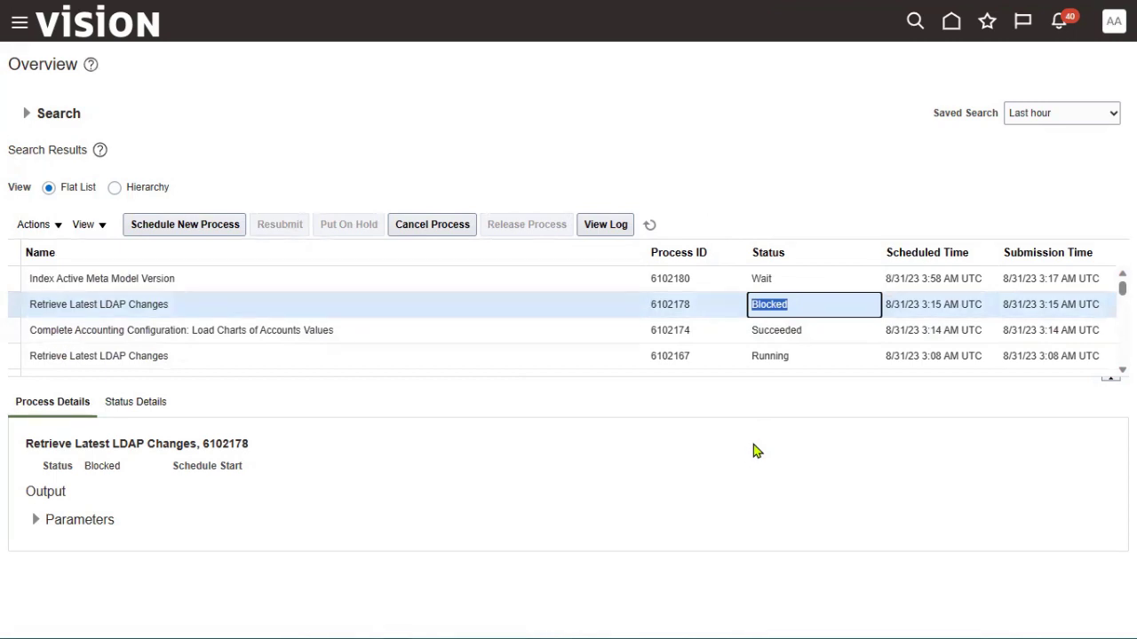
left_click(650, 226)
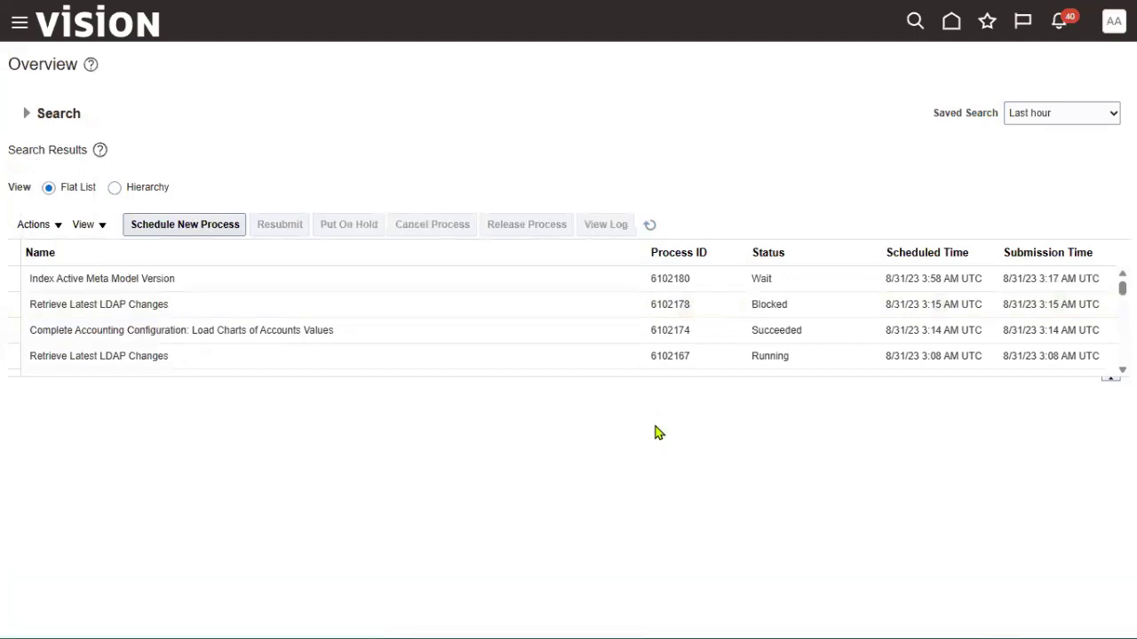
left_click(1113, 22)
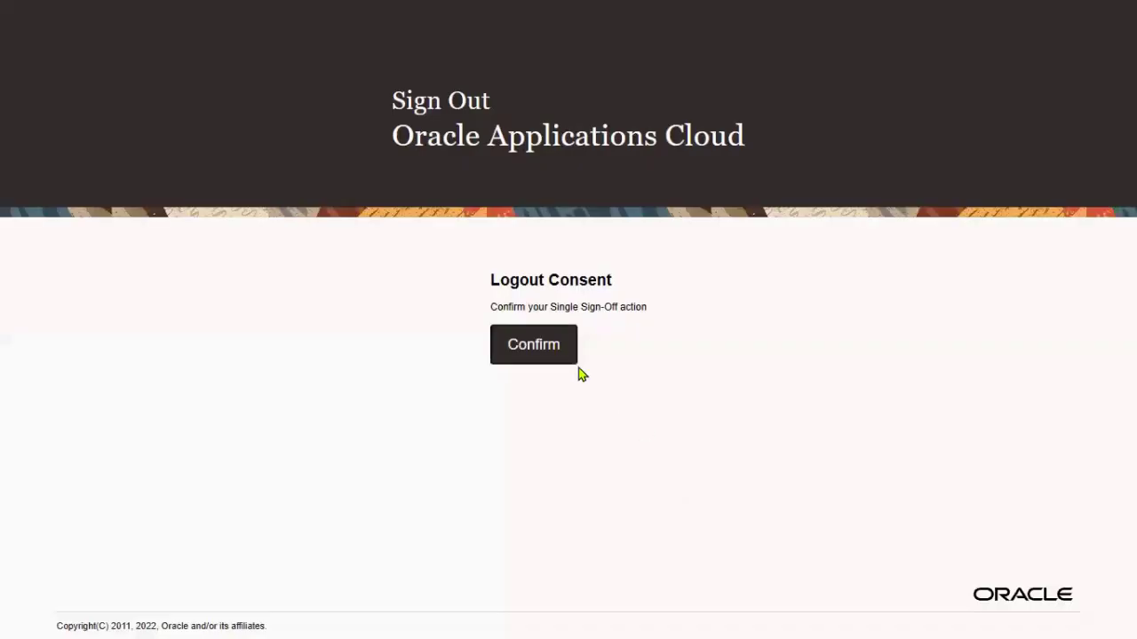
Log out and sign back in as FIN_MANAGER using the saved credentials
left_click(548, 351)
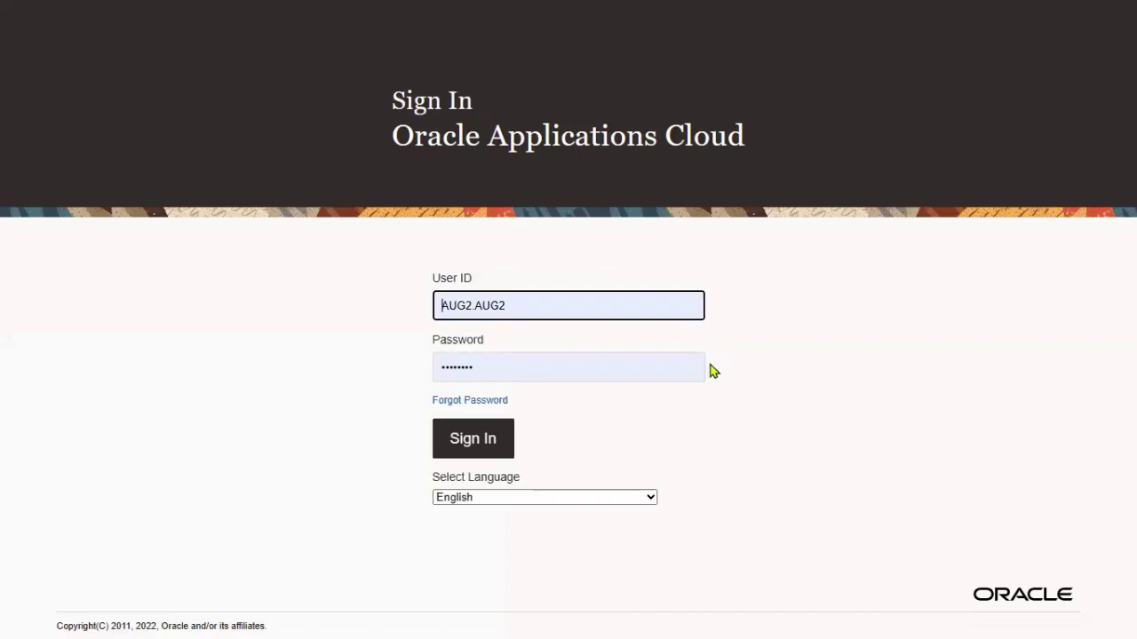
triple_click(563, 302)
type("FIN_MANAGER")
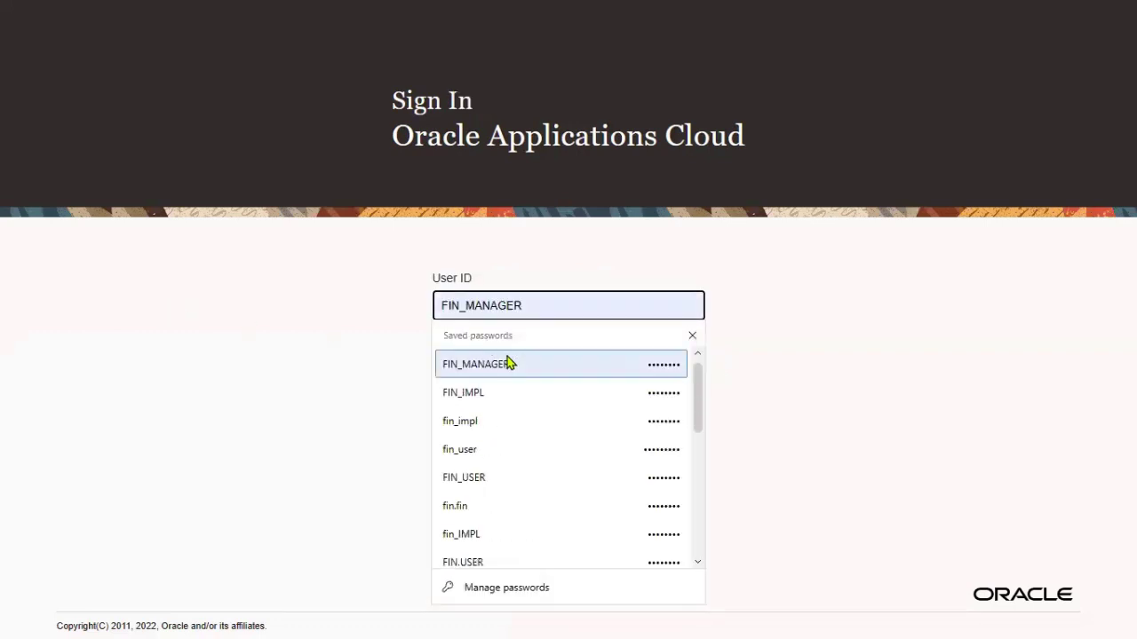
left_click(503, 359)
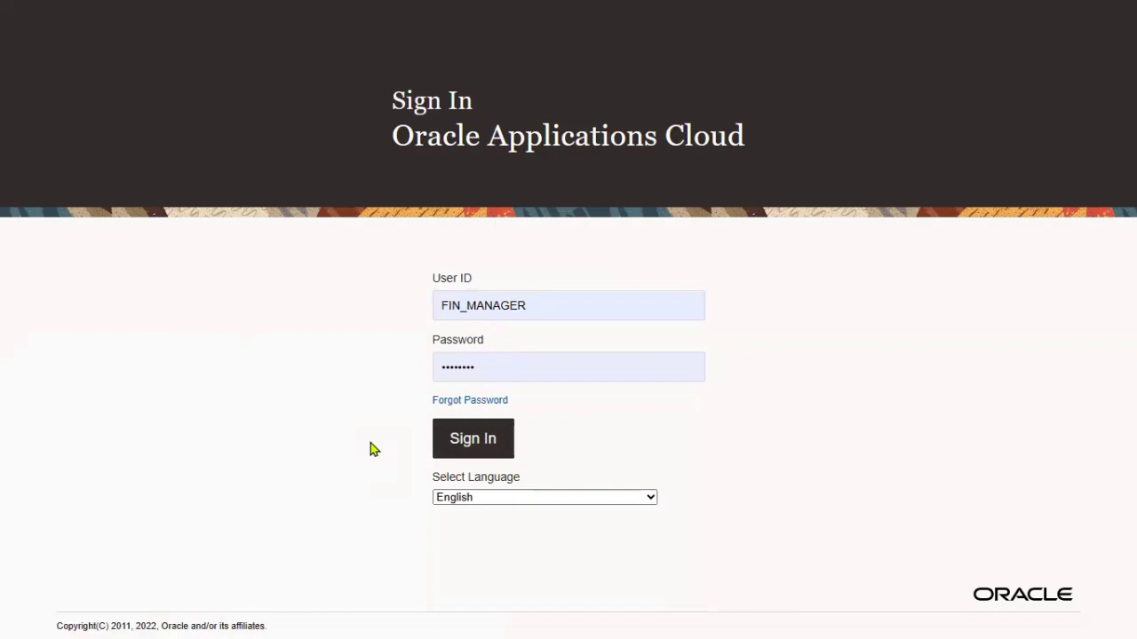
key("Return")
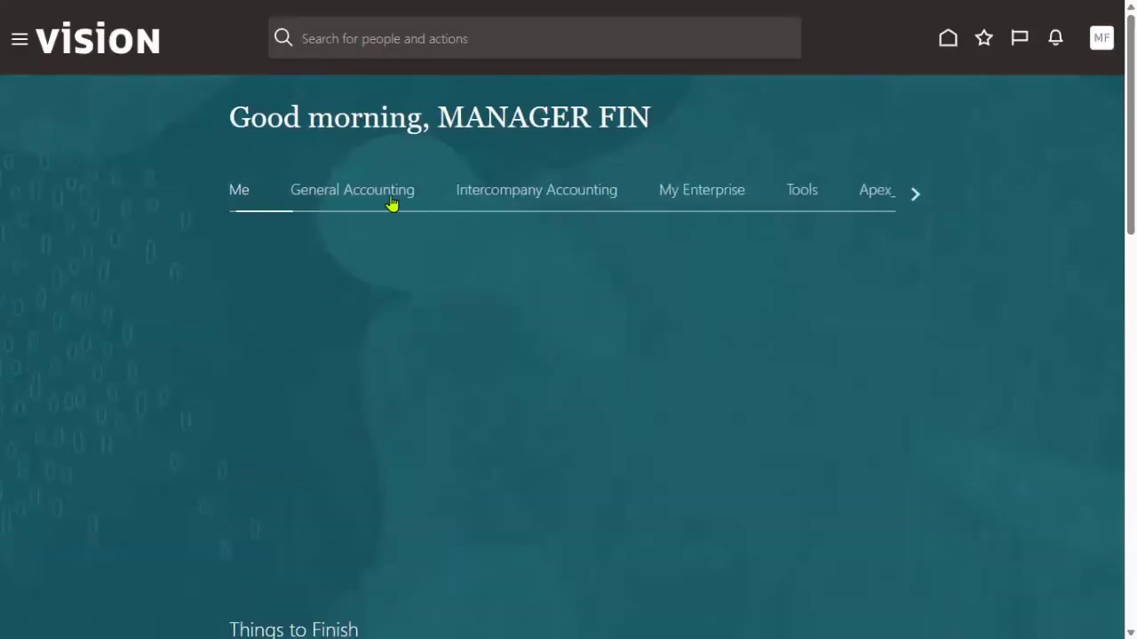
Start a new journal from General Accounting > Journals under INFOSYS READ ONLY
left_click(391, 204)
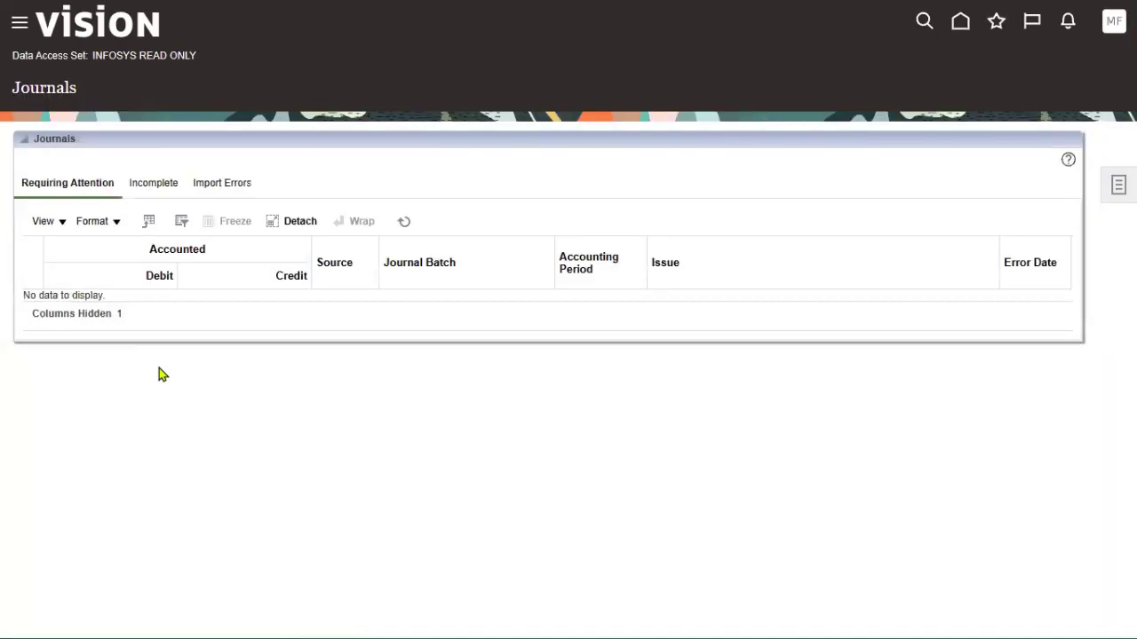
left_click(1101, 187)
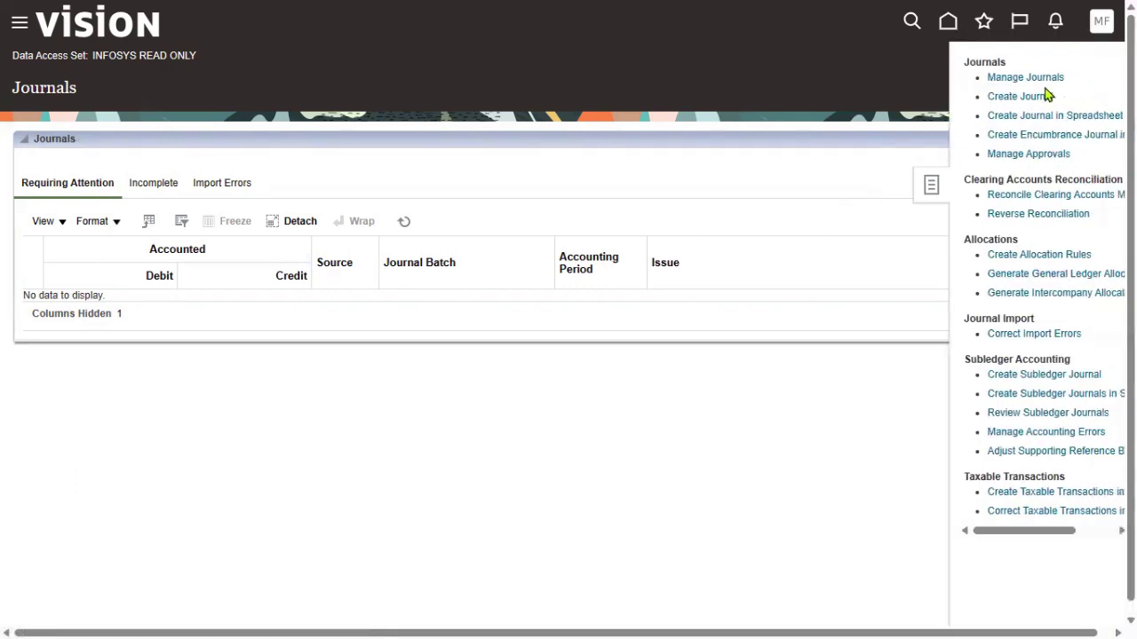
left_click(1037, 97)
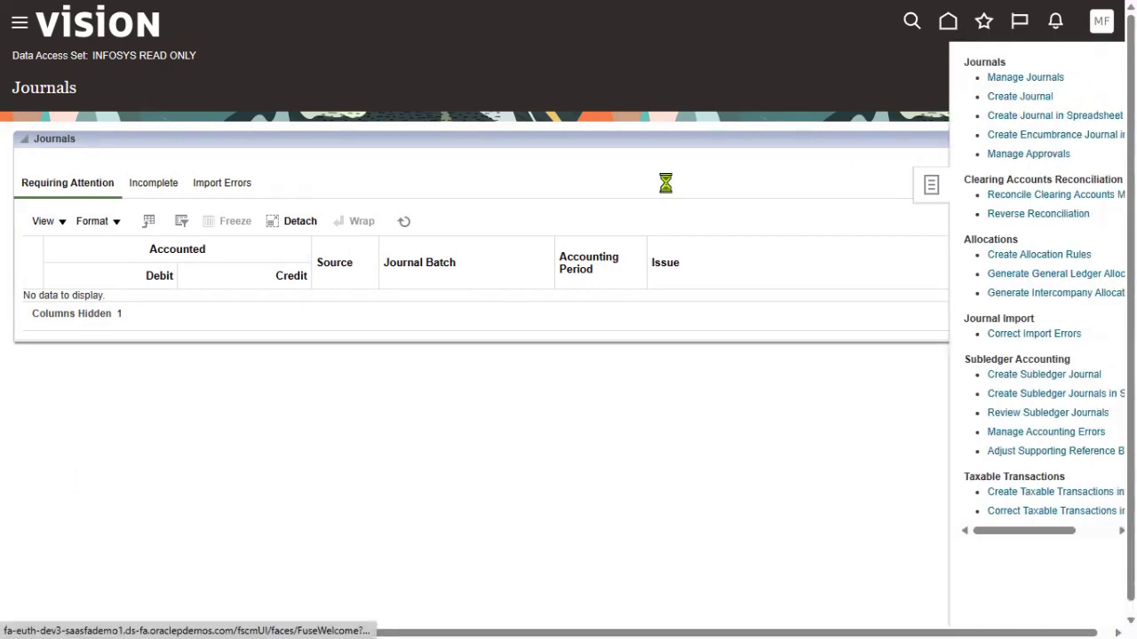